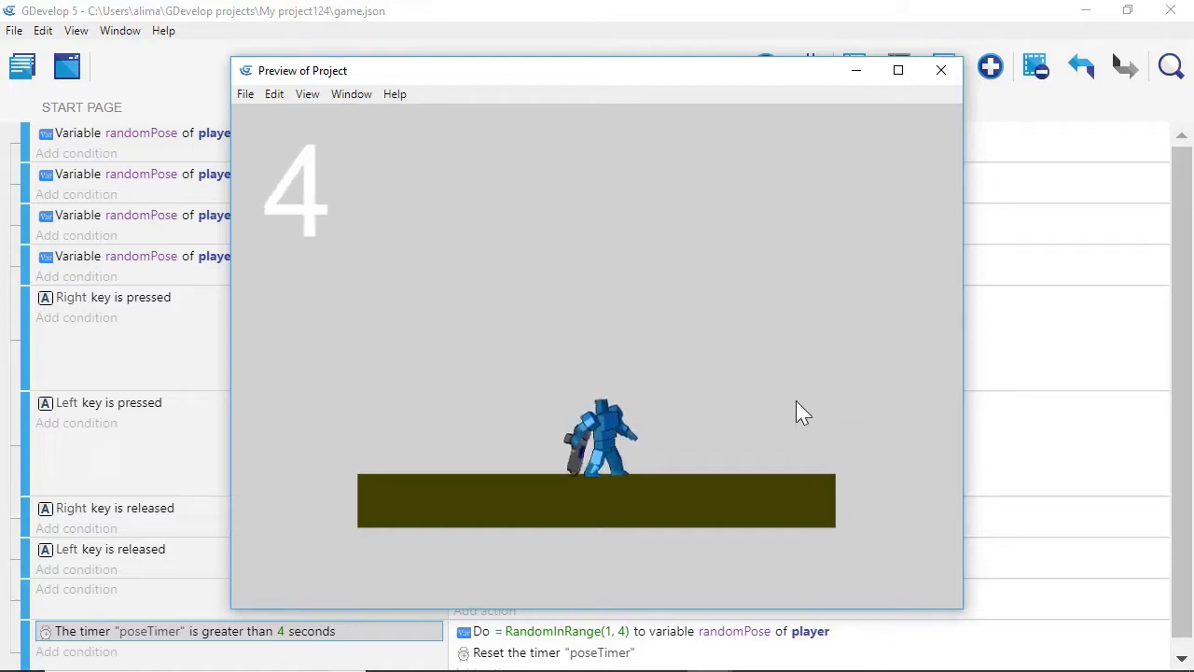
Close the game preview, switch to the web browser and open Game Assets through the Game Visualz page of littleguycgi.com
left_click(944, 74)
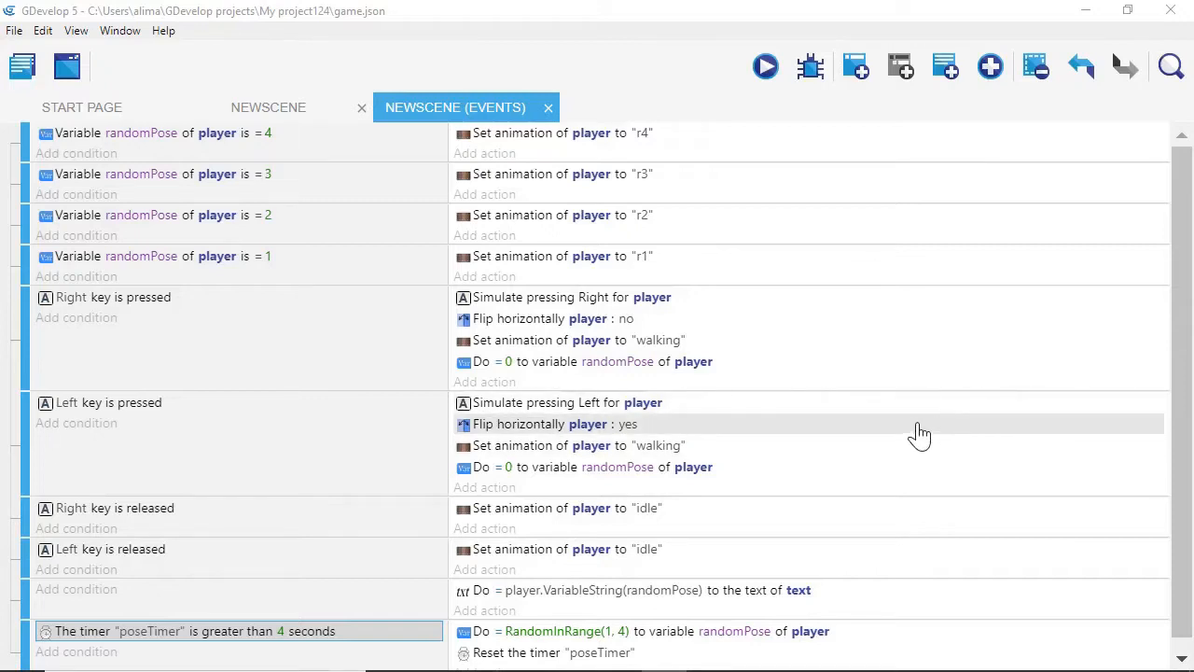
left_click(482, 664)
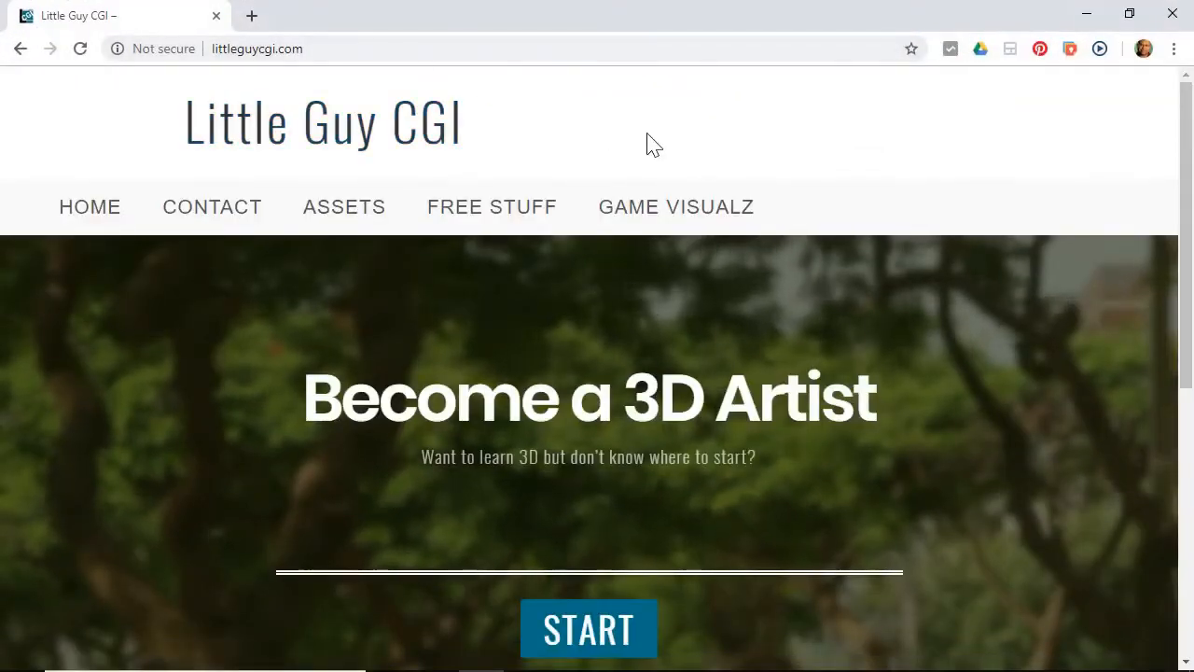
left_click(677, 215)
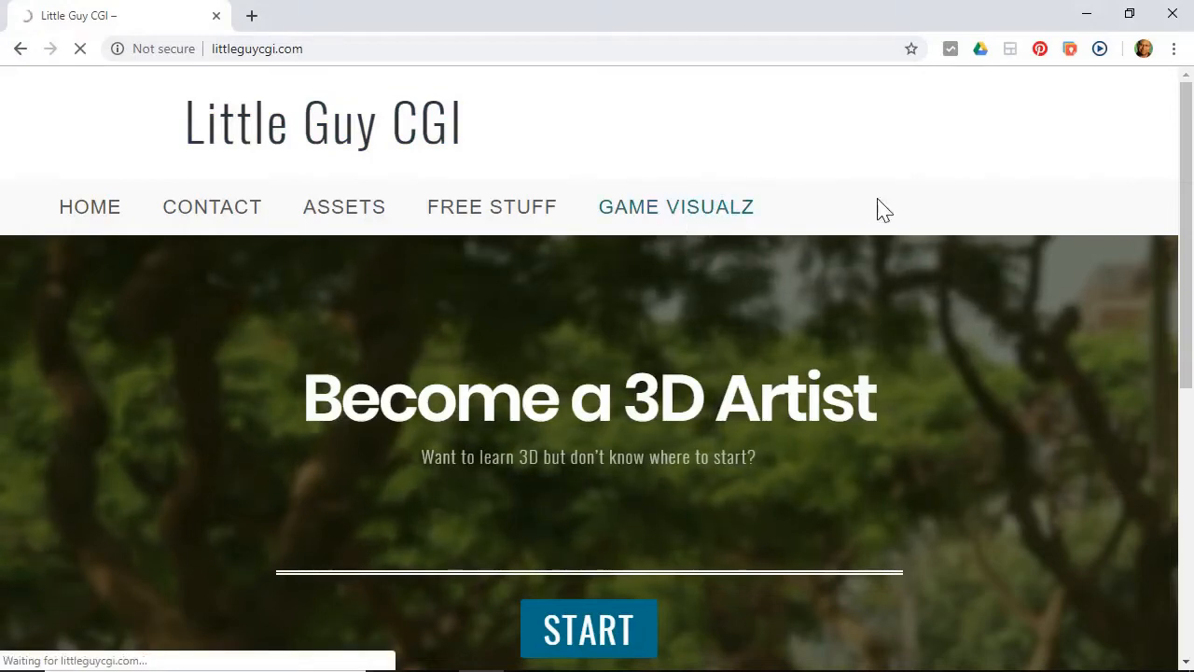
scroll(882, 211, "down", 5)
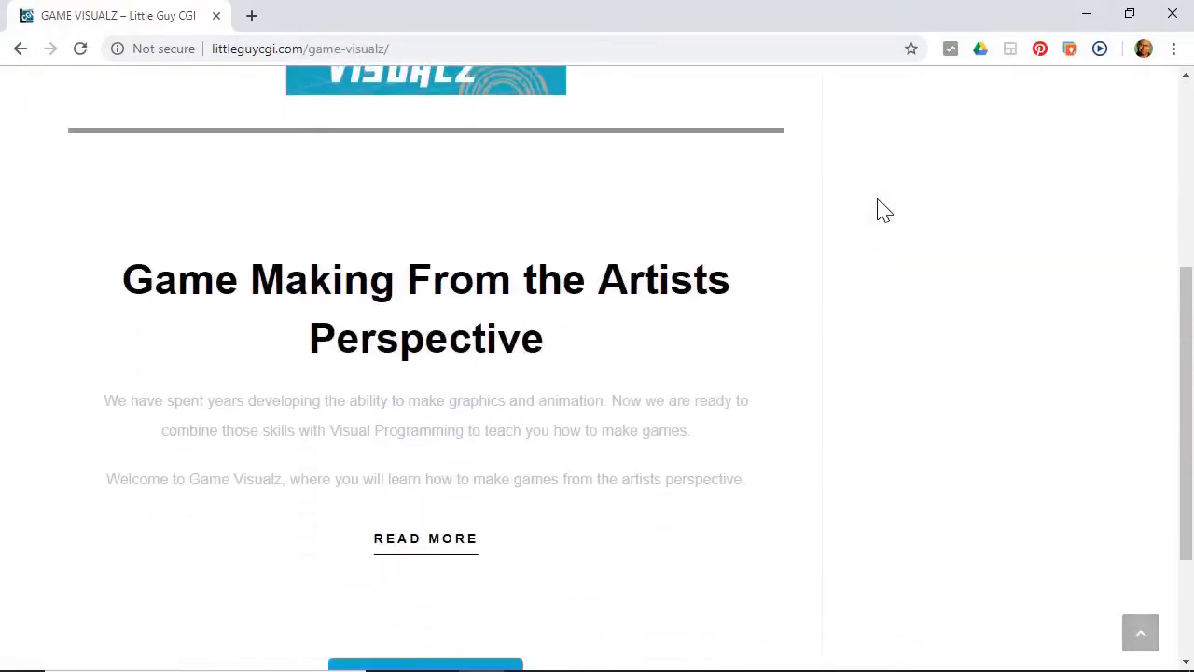
scroll(881, 209, "down", 2)
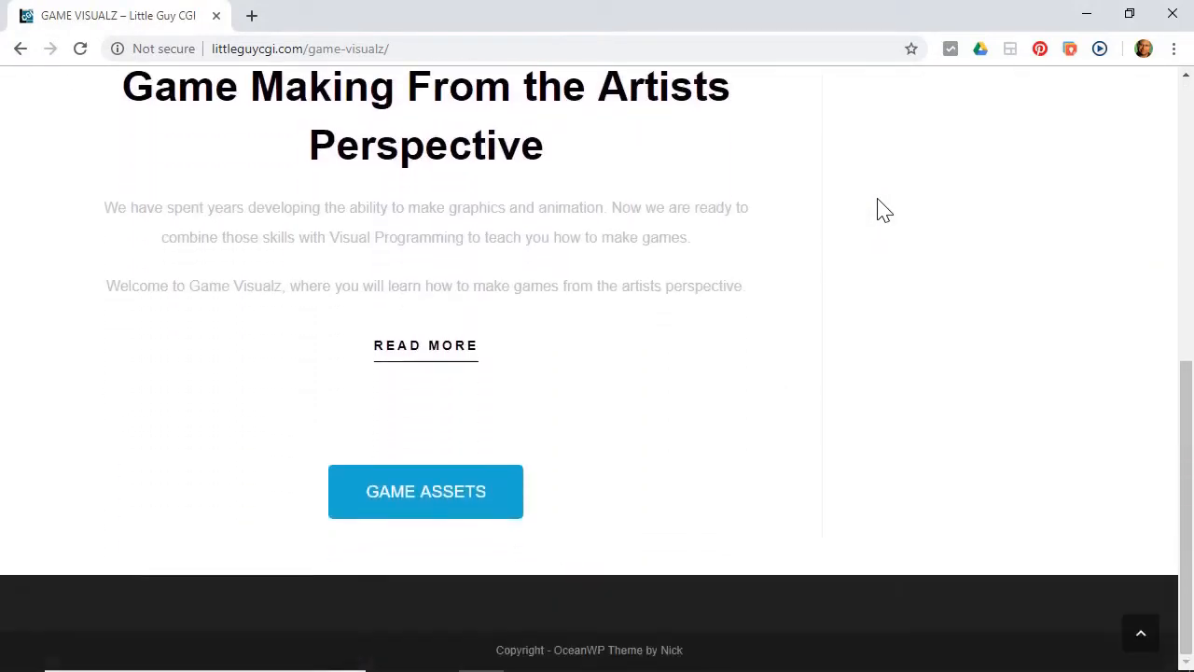
left_click(360, 495)
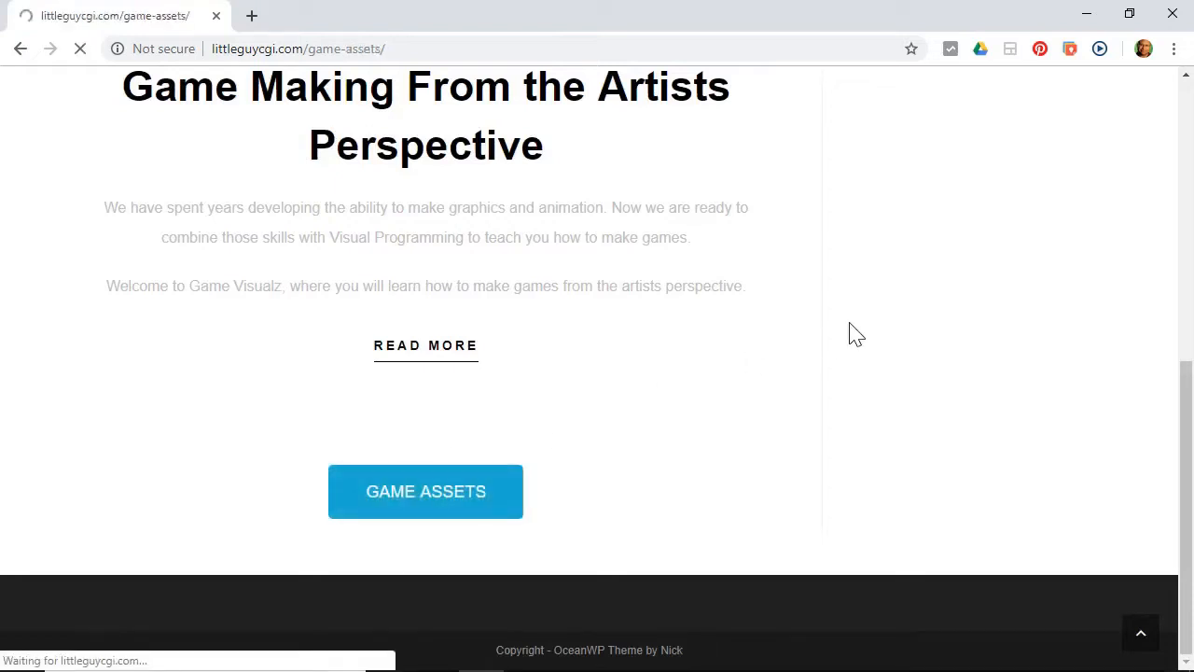
Find the Player Sprites category on the Game Assets page and open it
scroll(856, 334, "down", 4)
scroll(857, 334, "down", 9)
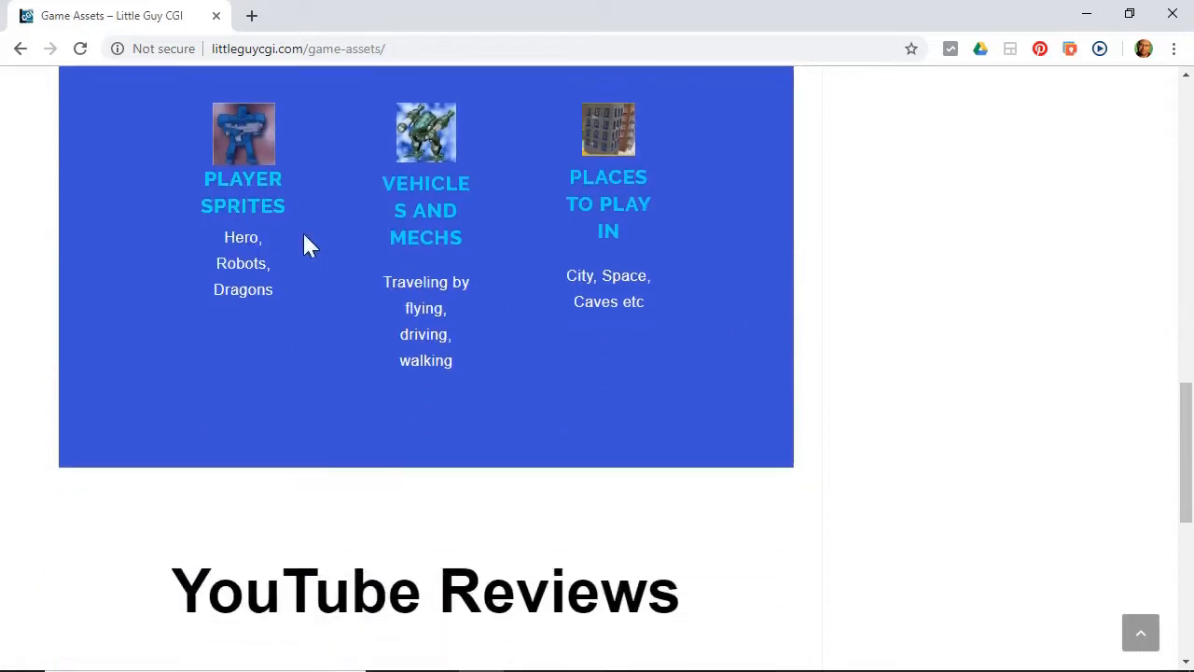
left_click(242, 147)
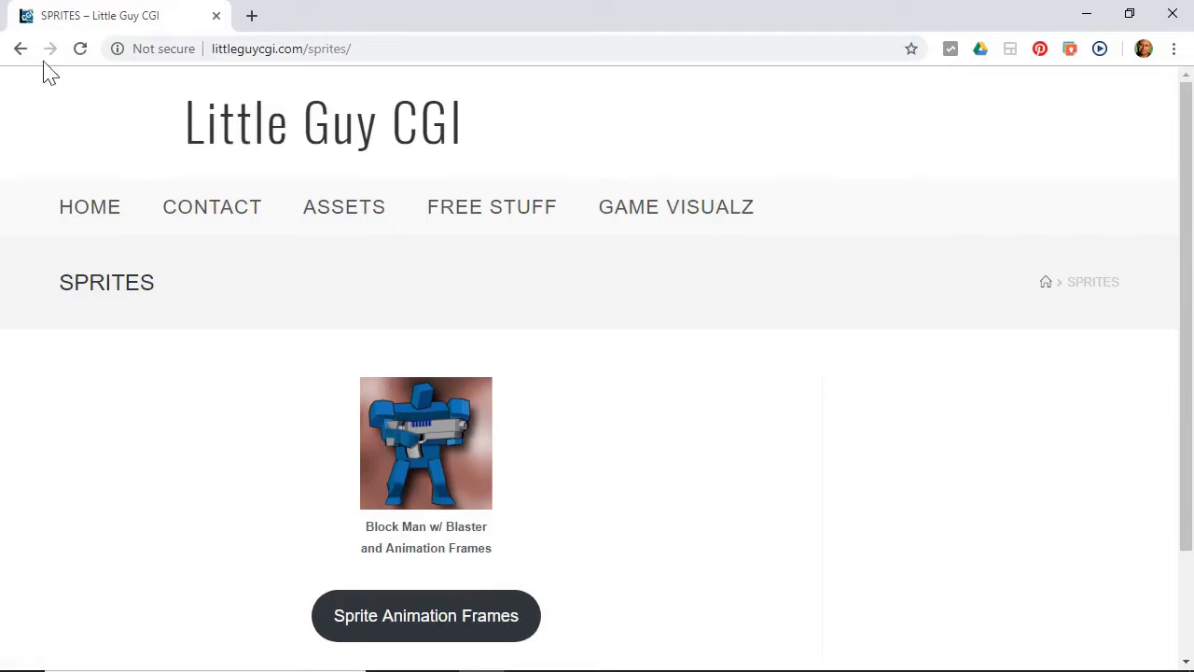
Return to the Game Assets page, view the linked YouTube Tutorials channel and close the browser
left_click(21, 48)
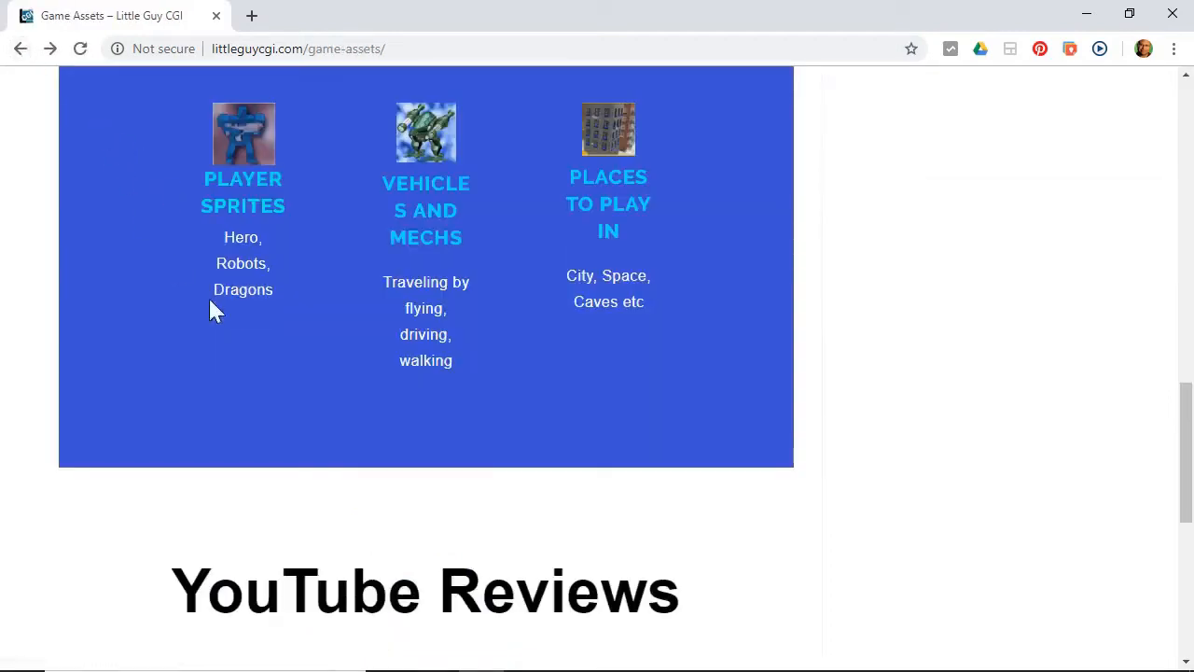
scroll(224, 322, "down", 2)
scroll(145, 161, "up", 6)
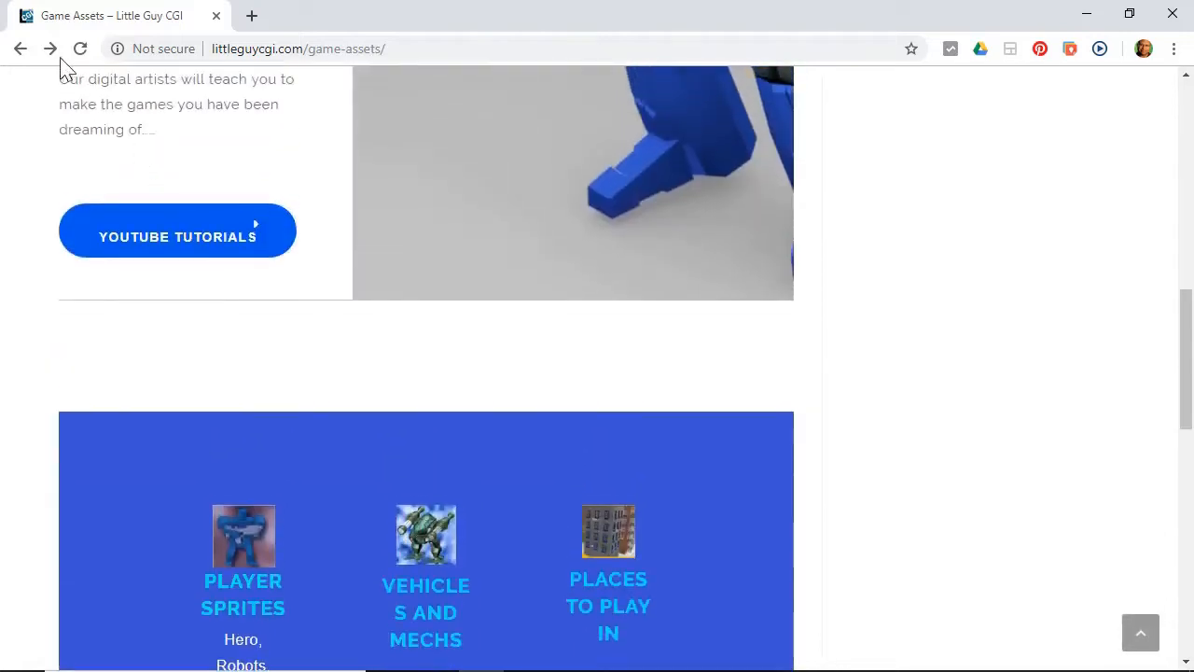
left_click(19, 49)
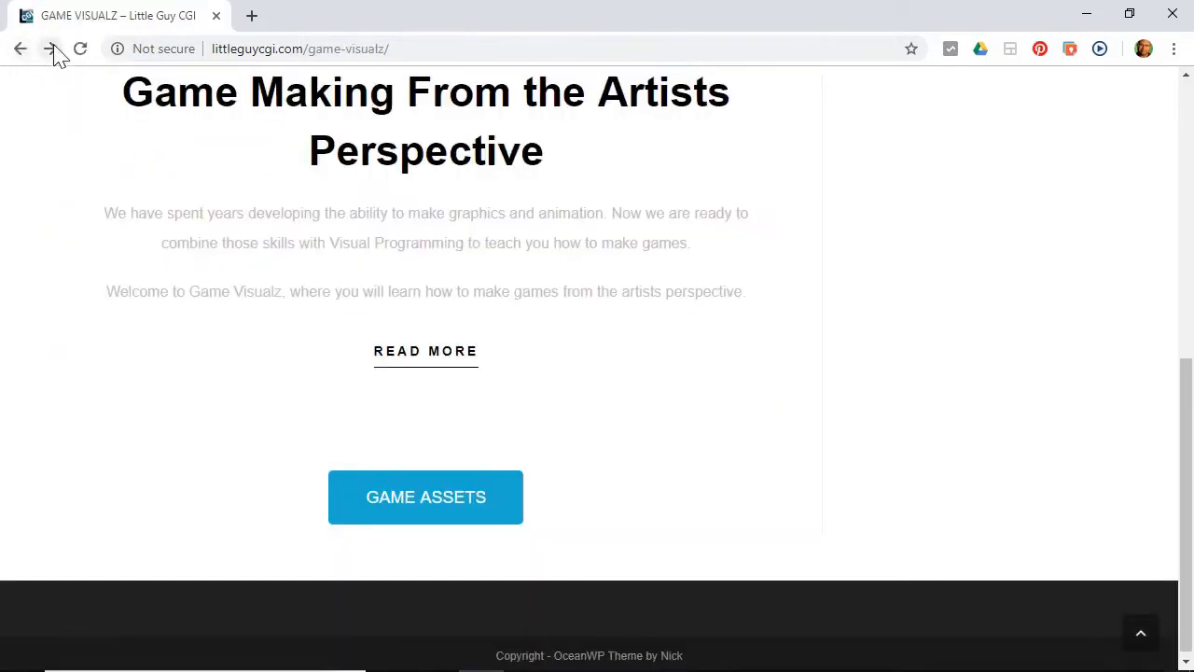
left_click(50, 48)
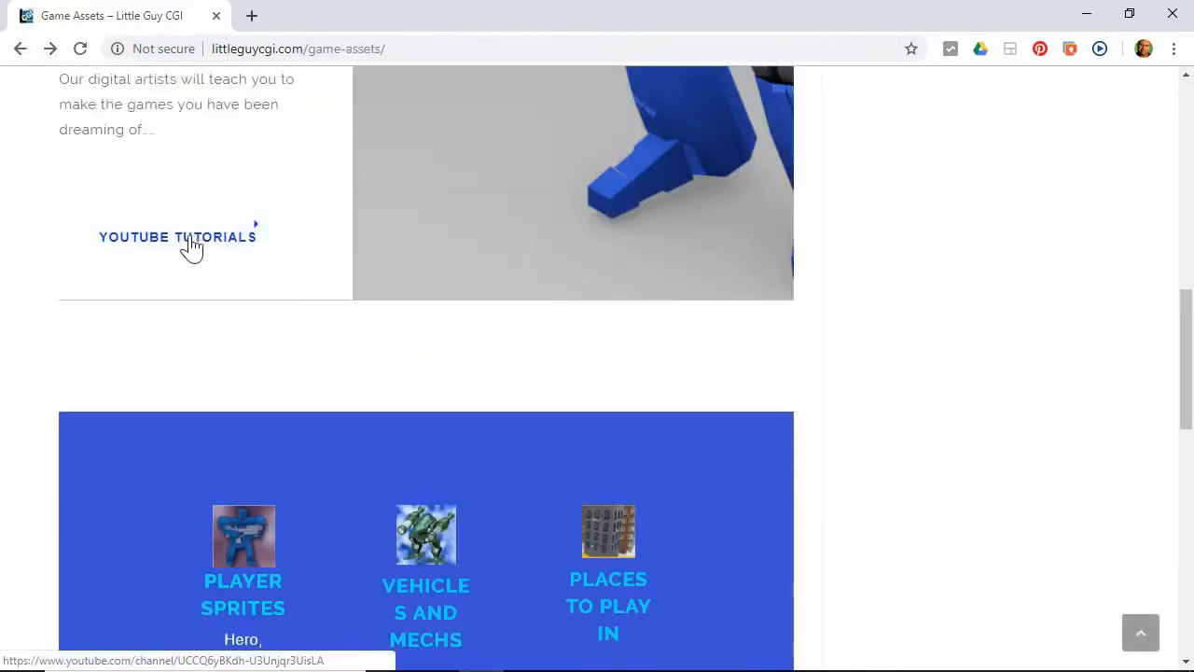
left_click(186, 241)
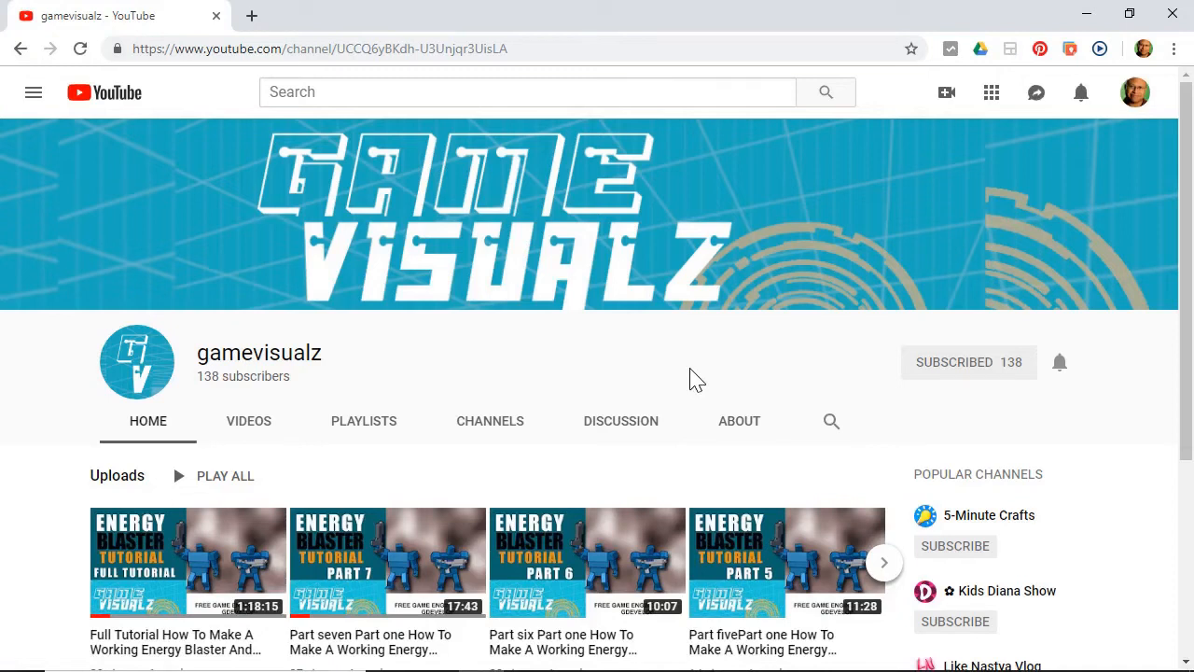
left_click(1173, 15)
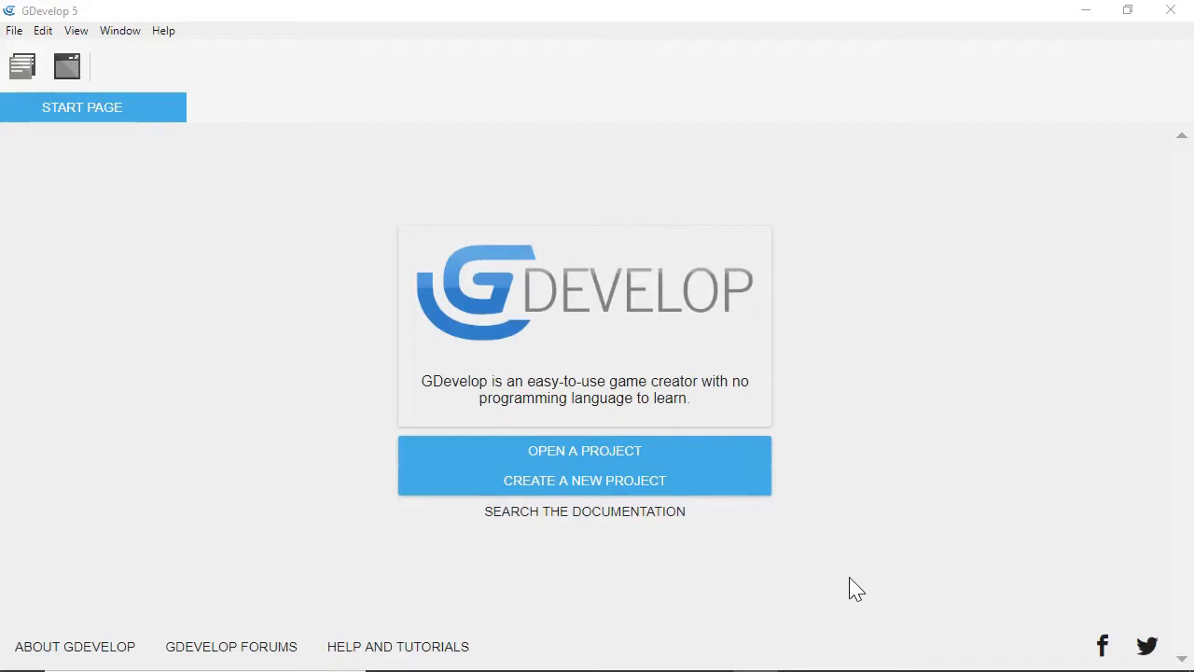
Create a new project from the Empty game starter
left_click(534, 490)
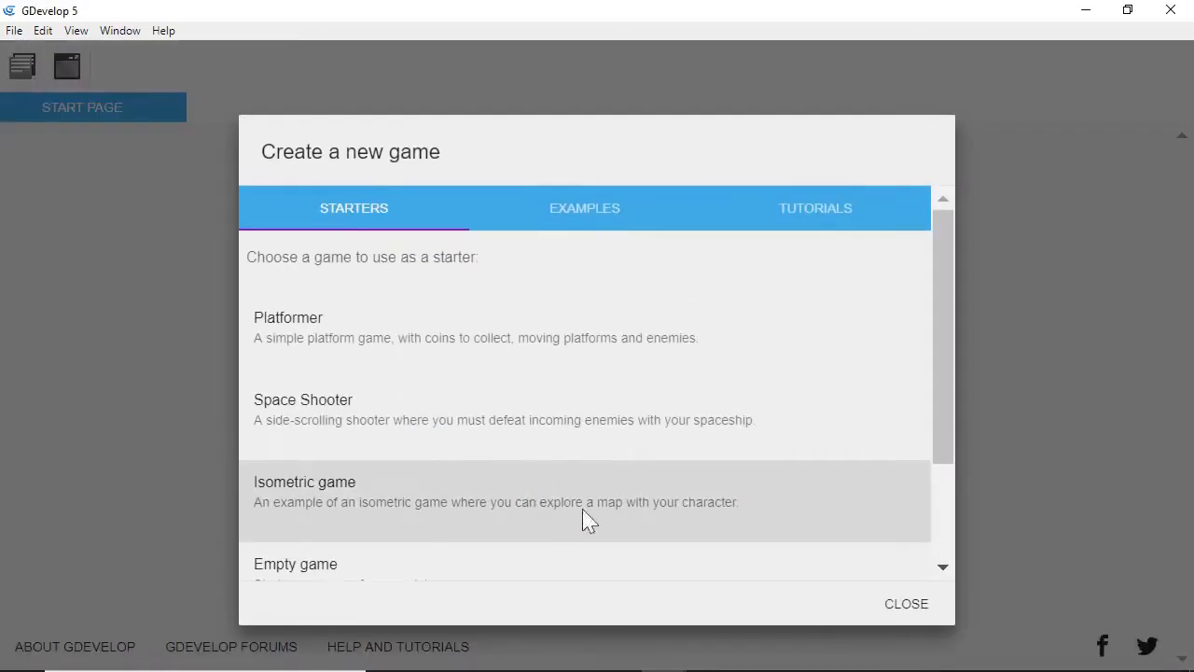
scroll(702, 458, "down", 2)
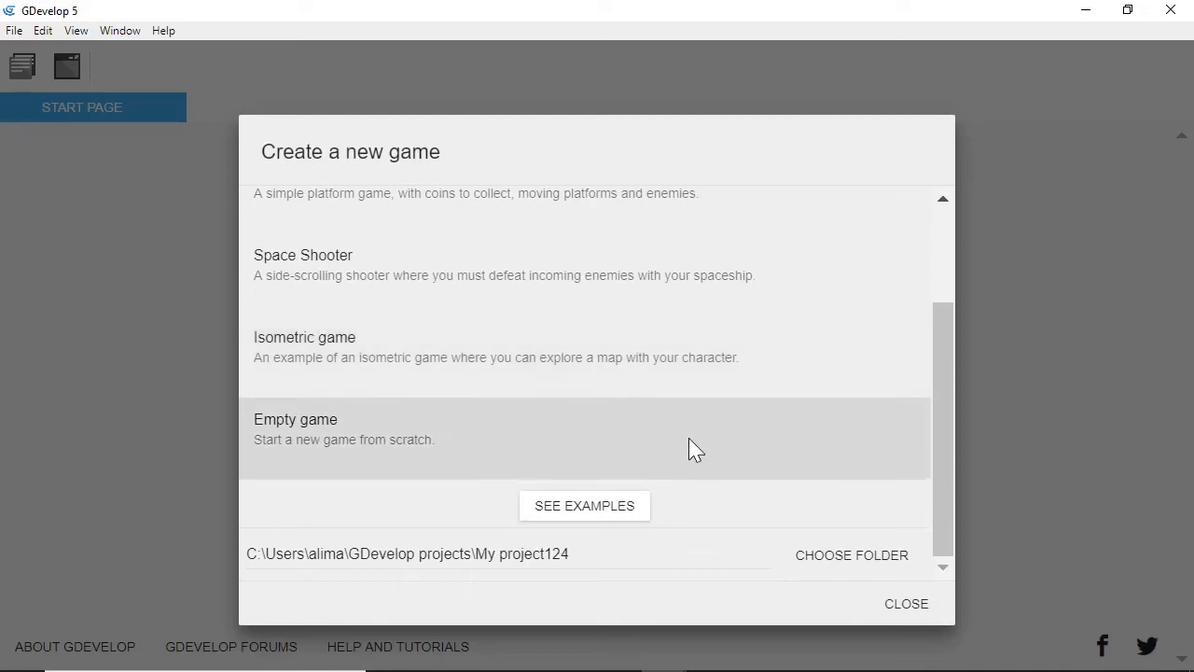
left_click(689, 438)
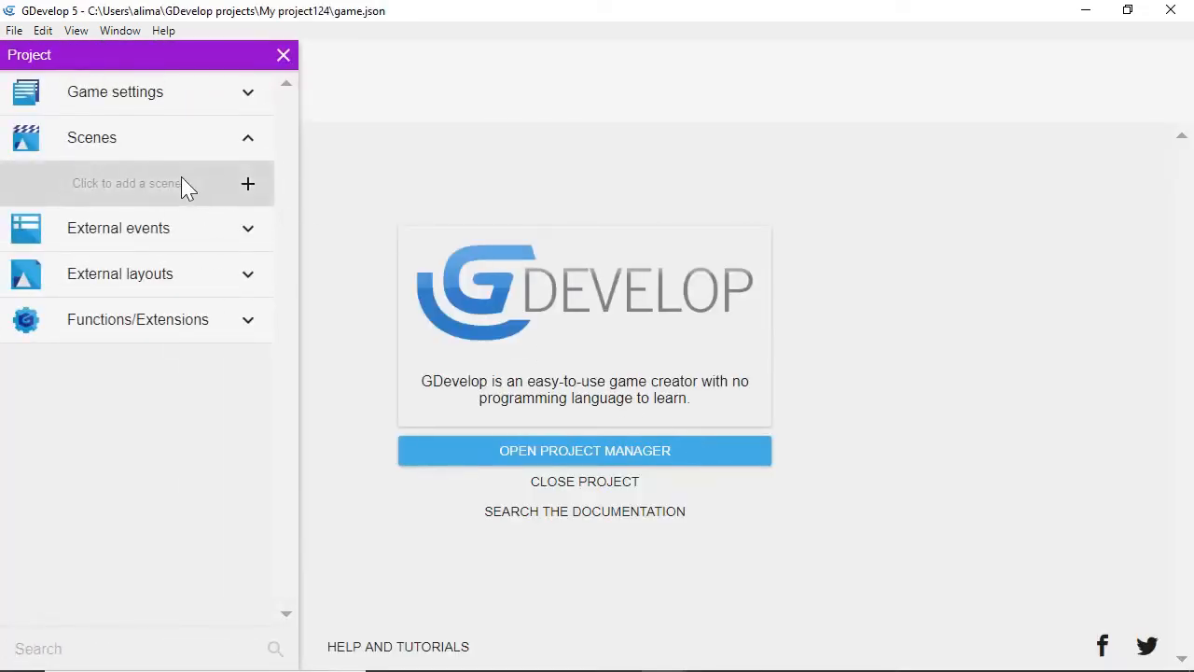
Add a new scene to the project and open it for editing
left_click(248, 184)
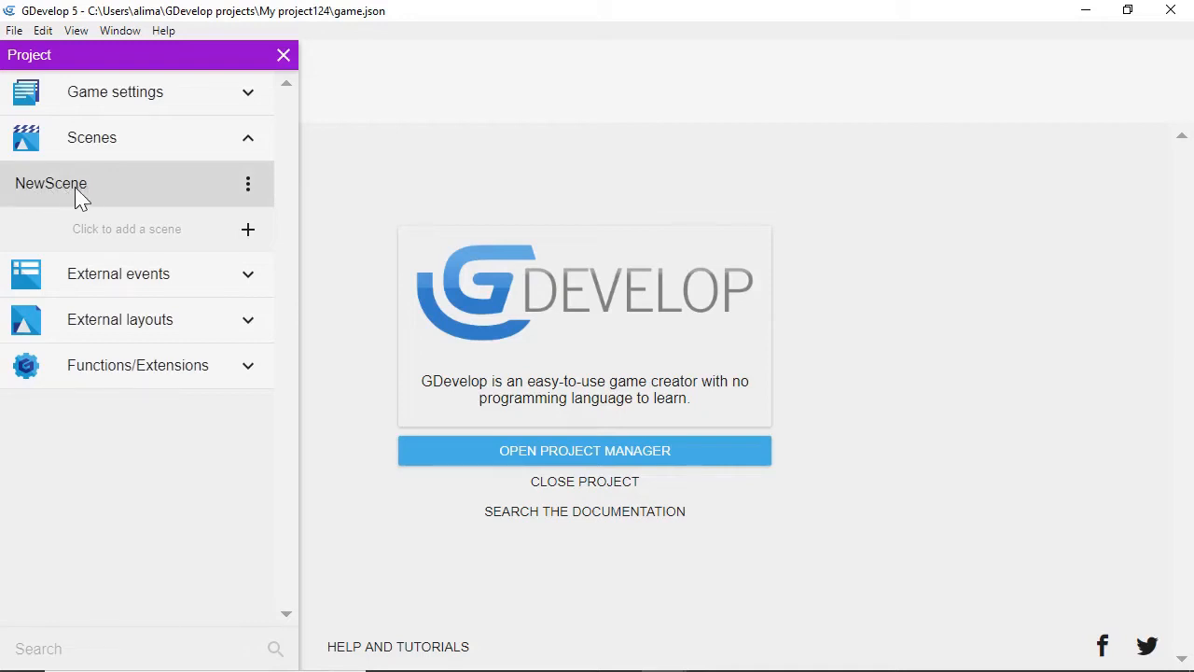
left_click(172, 183)
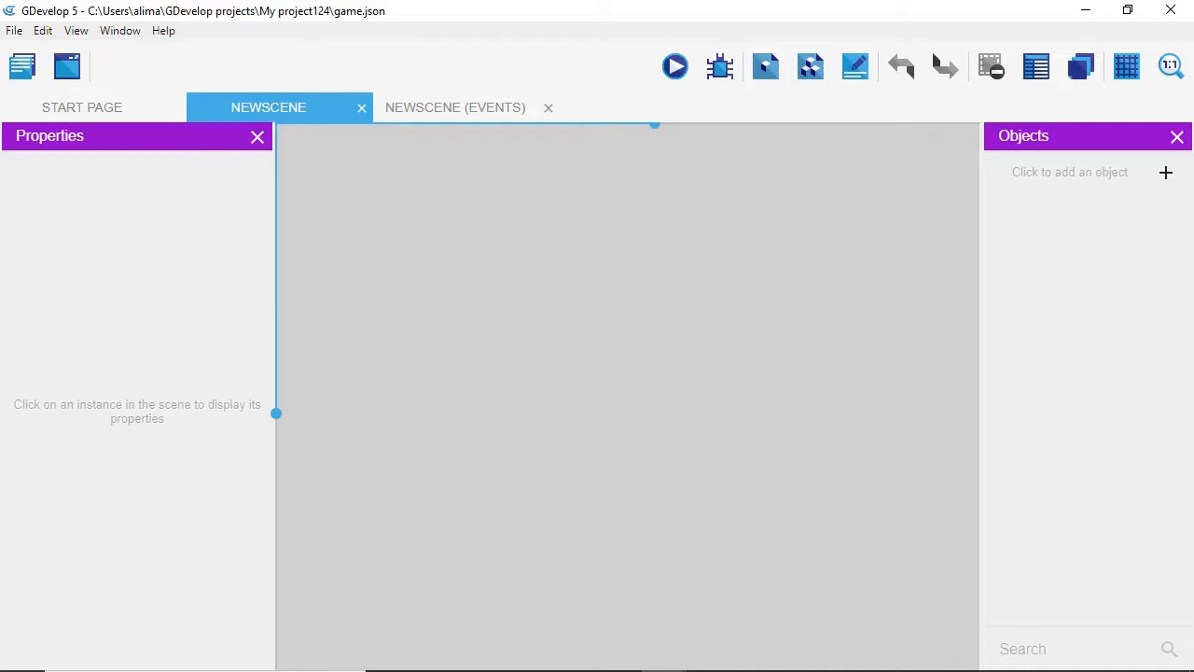
left_click(755, 670)
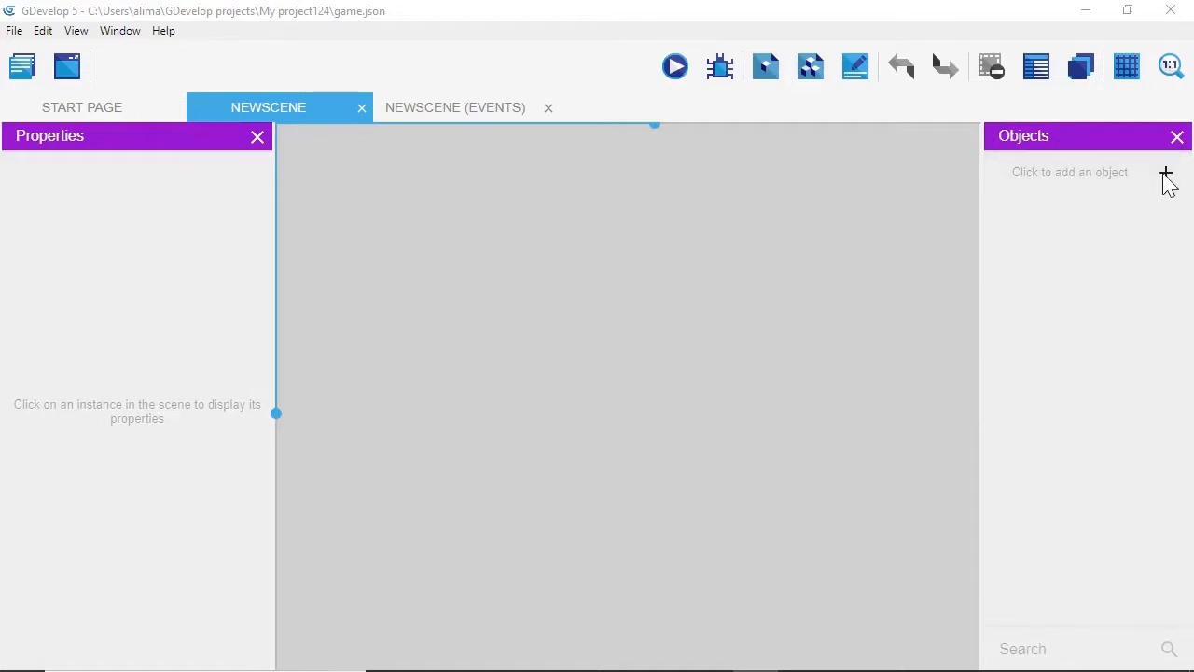
Add a Sprite object to the scene and name it player
left_click(1165, 174)
left_click(1166, 175)
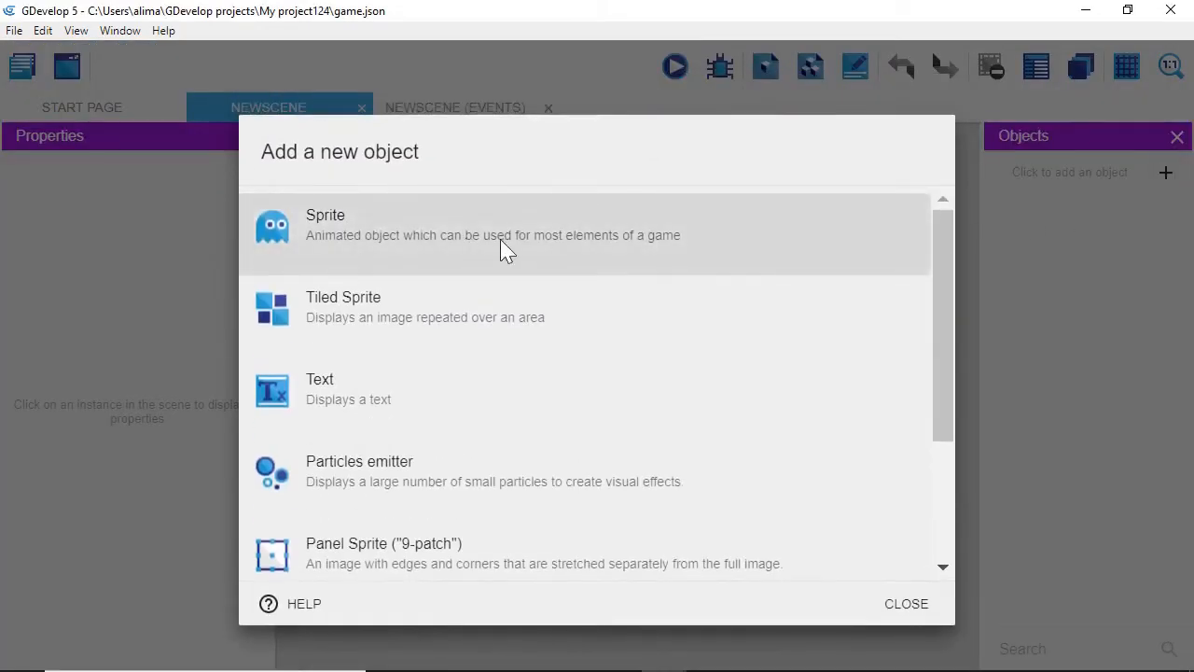
left_click(740, 232)
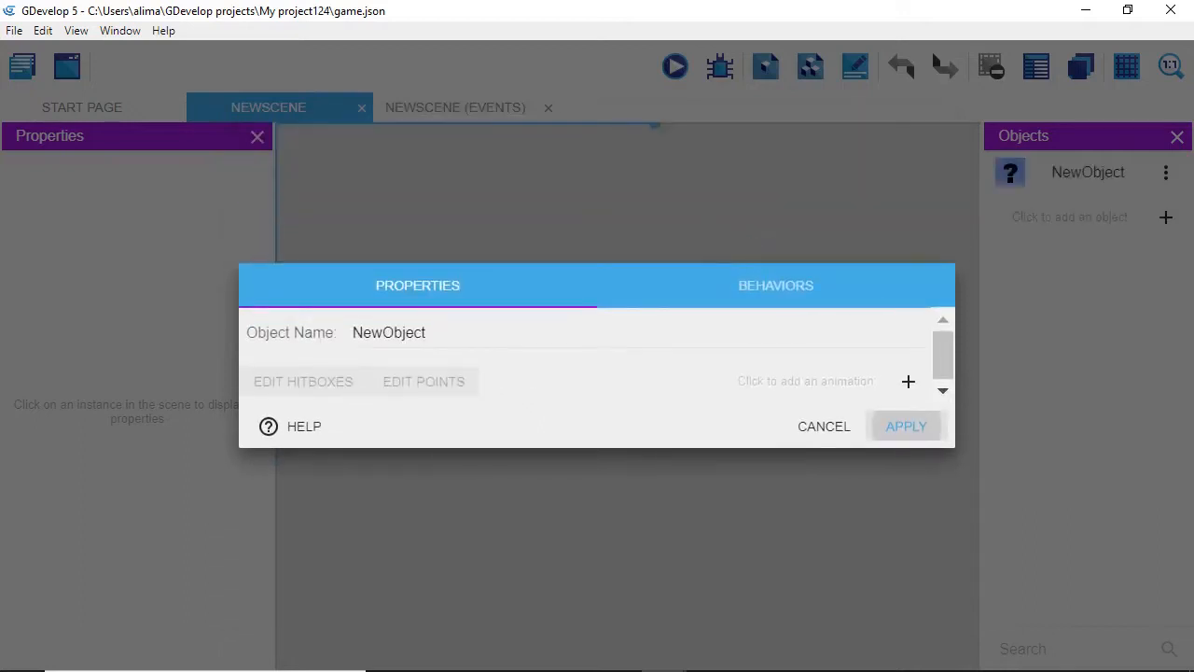
key("BackSpace")
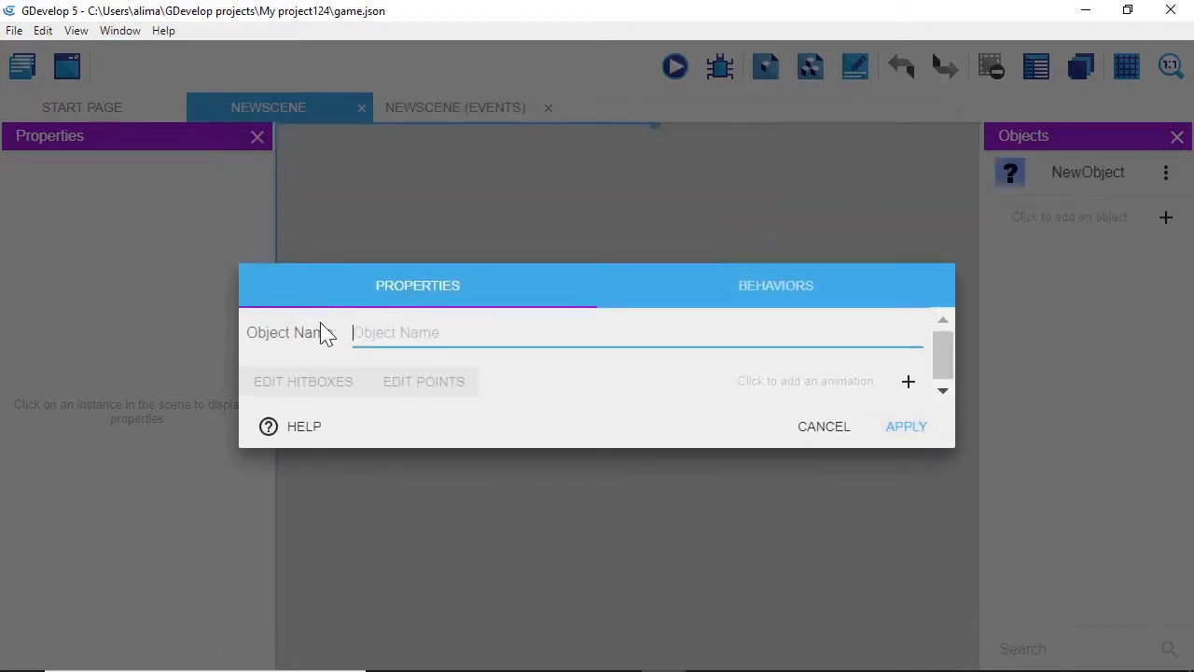
type("player")
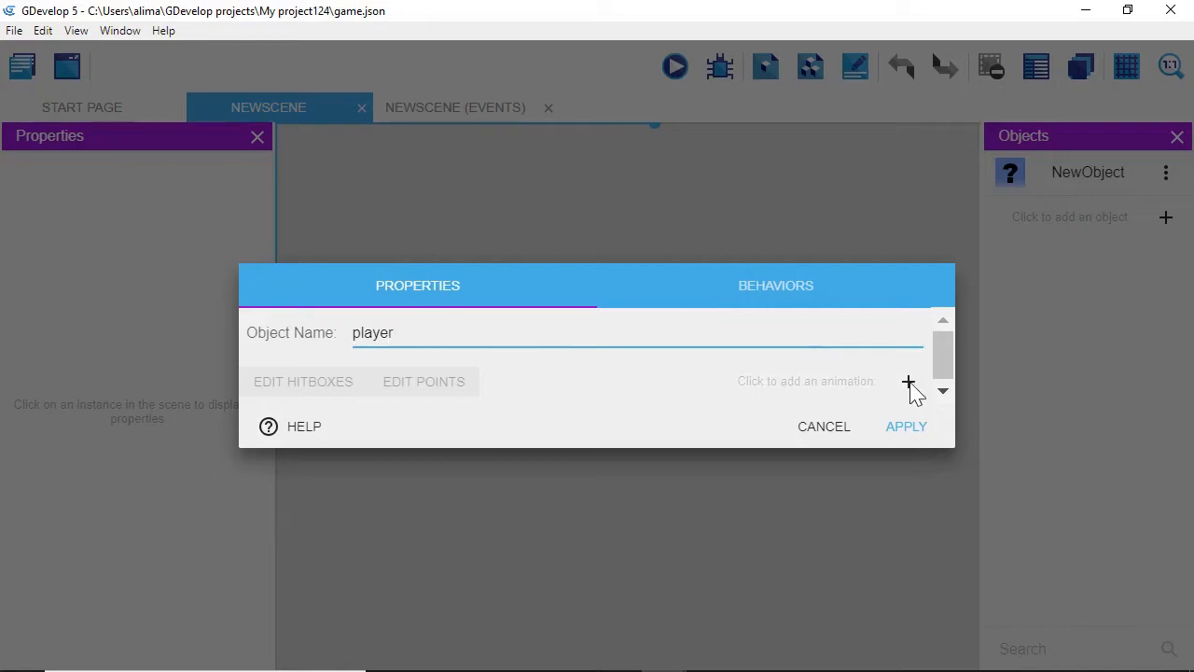
Add seven empty animations to the player object, setting the first one, Animation #0, to loop
left_click(909, 384)
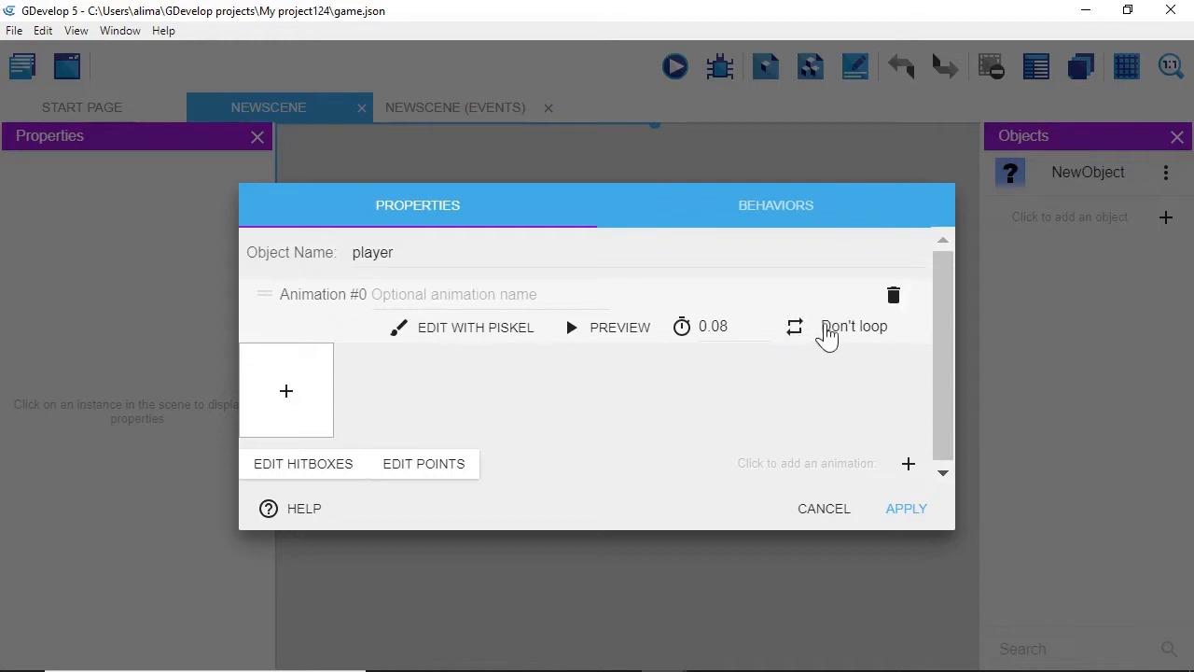
left_click(832, 334)
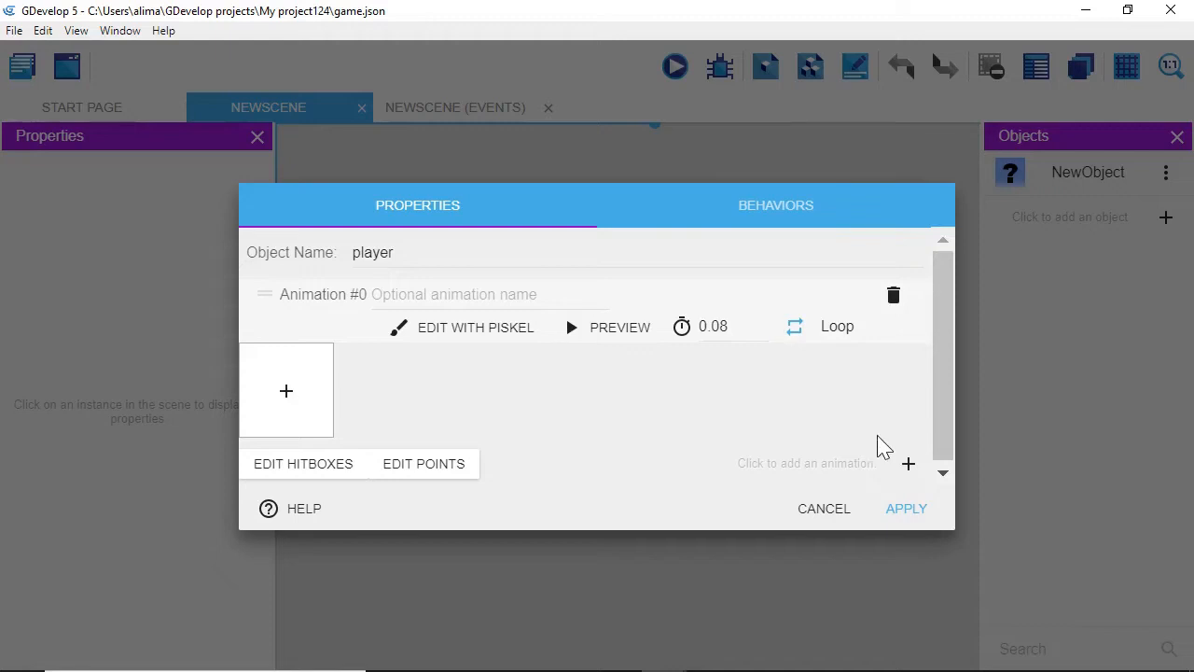
left_click(907, 465)
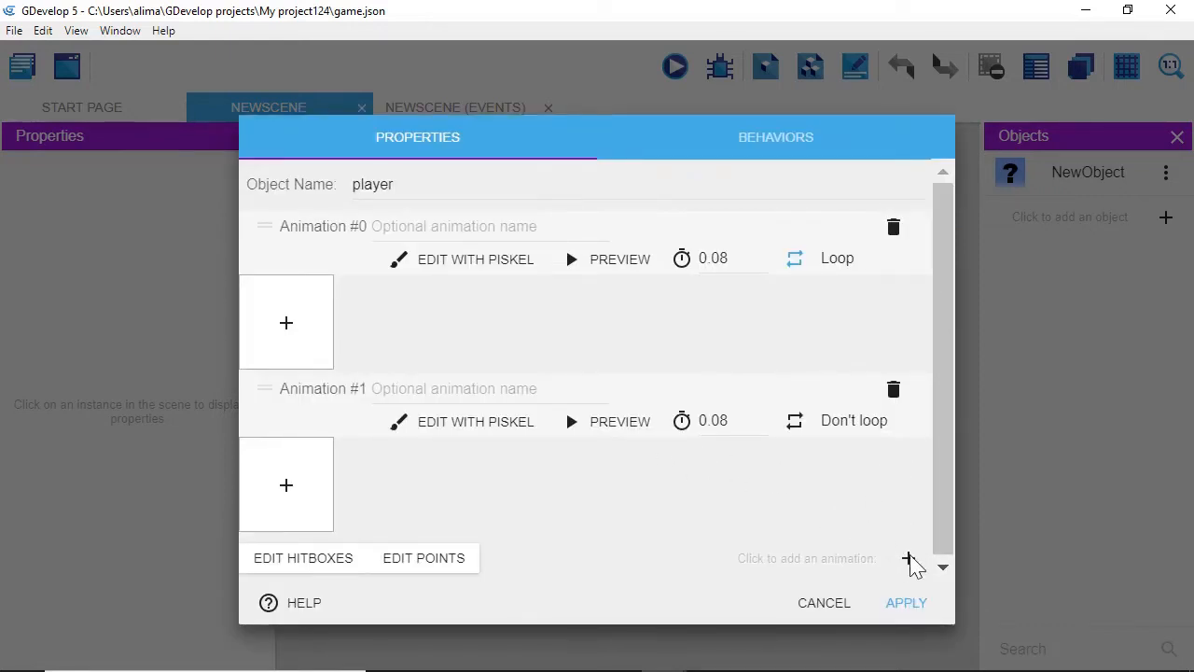
left_click(907, 558)
scroll(891, 522, "down", 2)
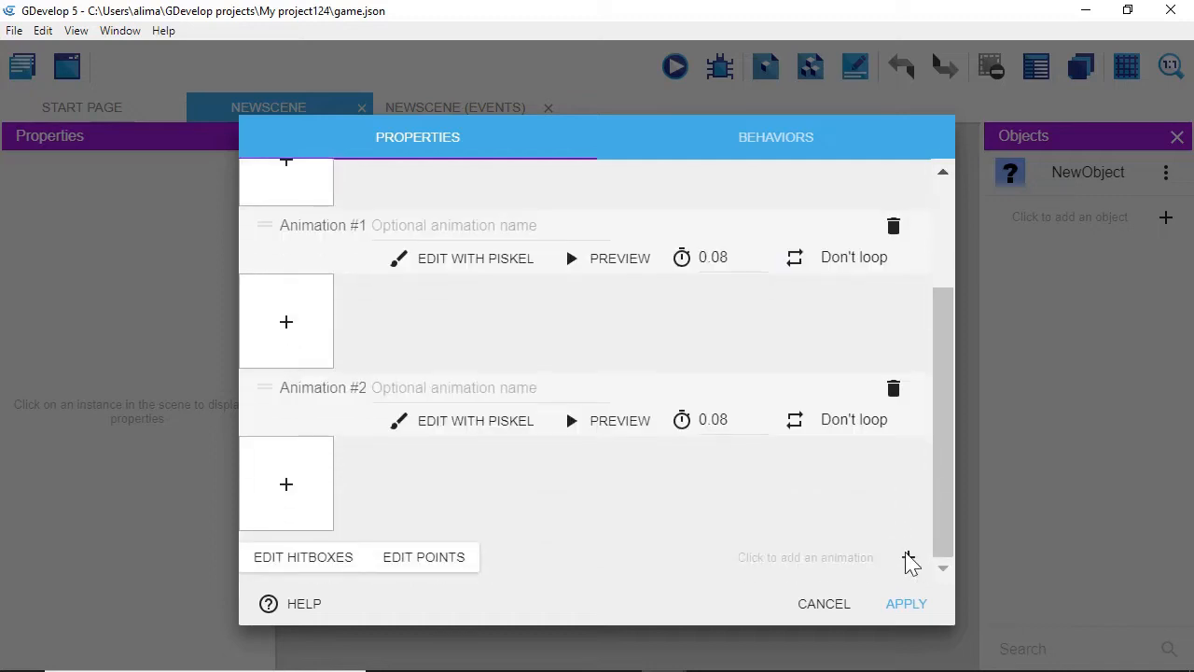
left_click(909, 558)
scroll(893, 518, "down", 2)
left_click(906, 557)
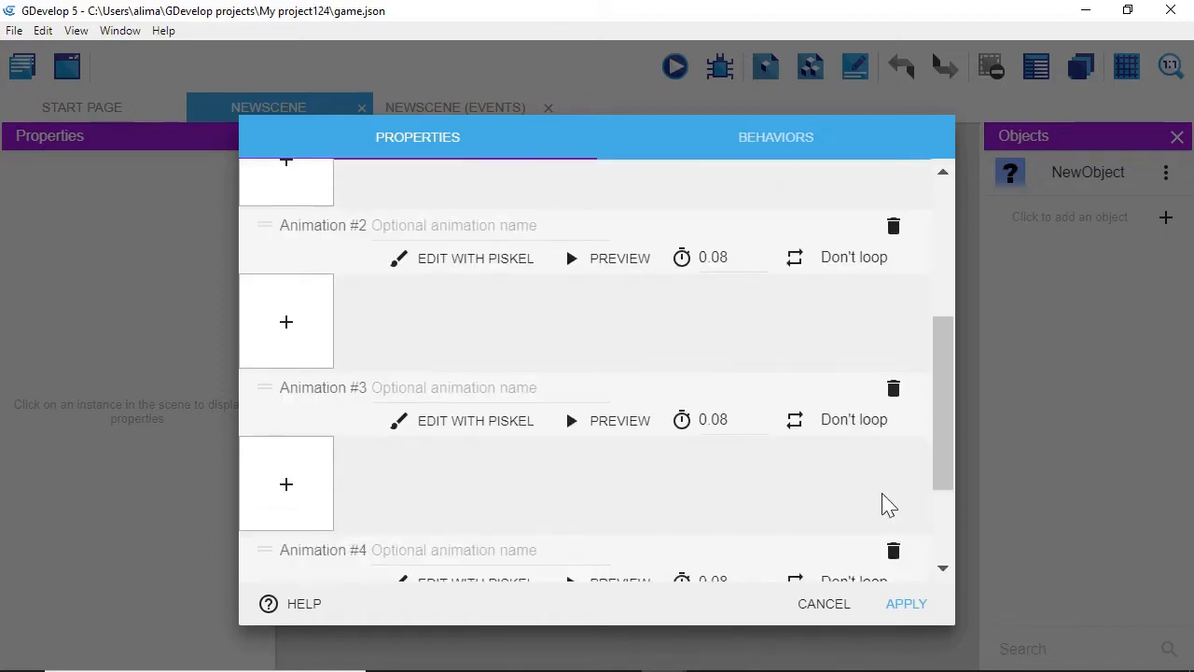
scroll(882, 501, "down", 2)
left_click(907, 557)
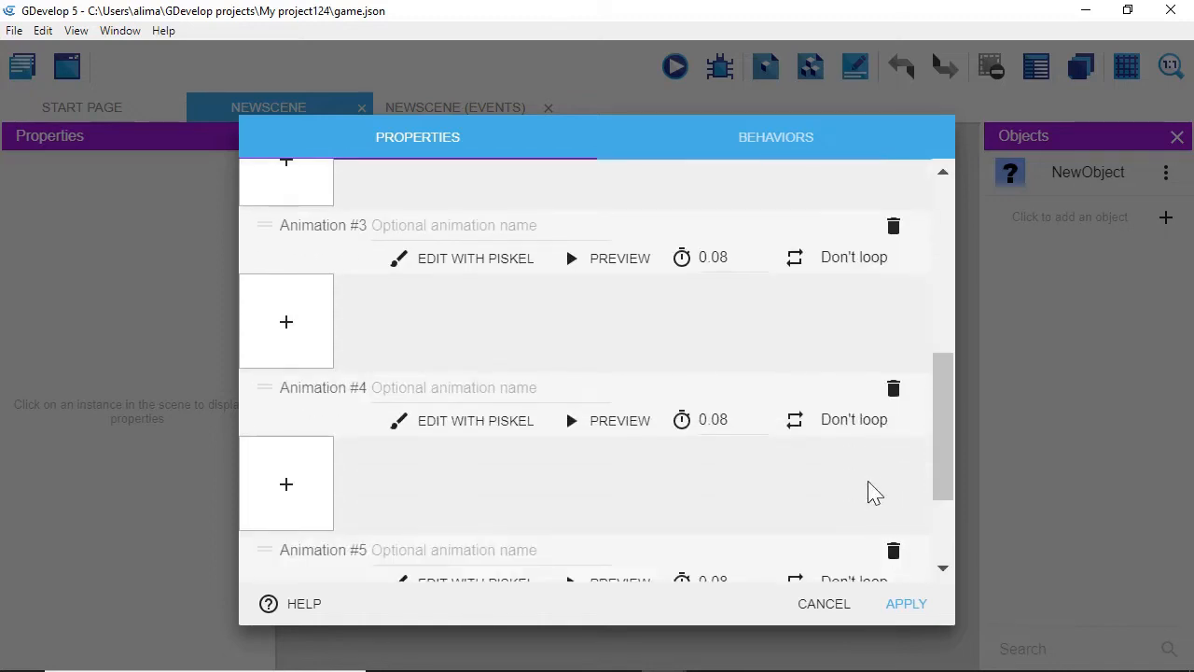
scroll(866, 490, "down", 2)
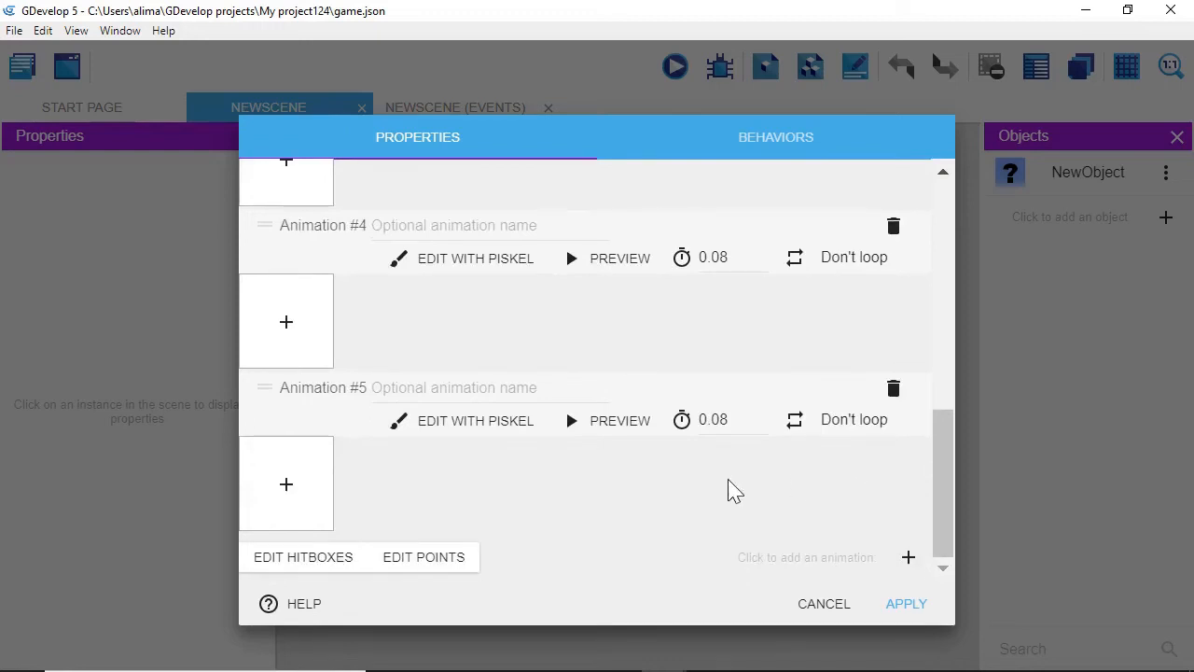
left_click(907, 558)
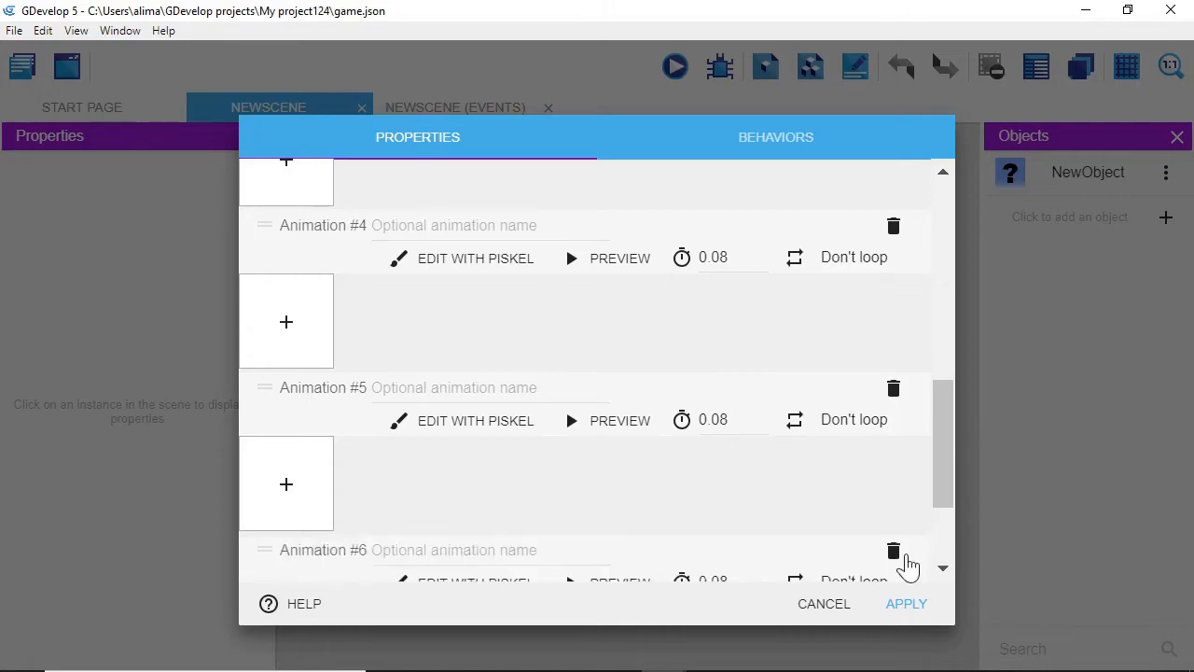
Set the player's last animation, Animation #6, to loop
scroll(835, 495, "up", 7)
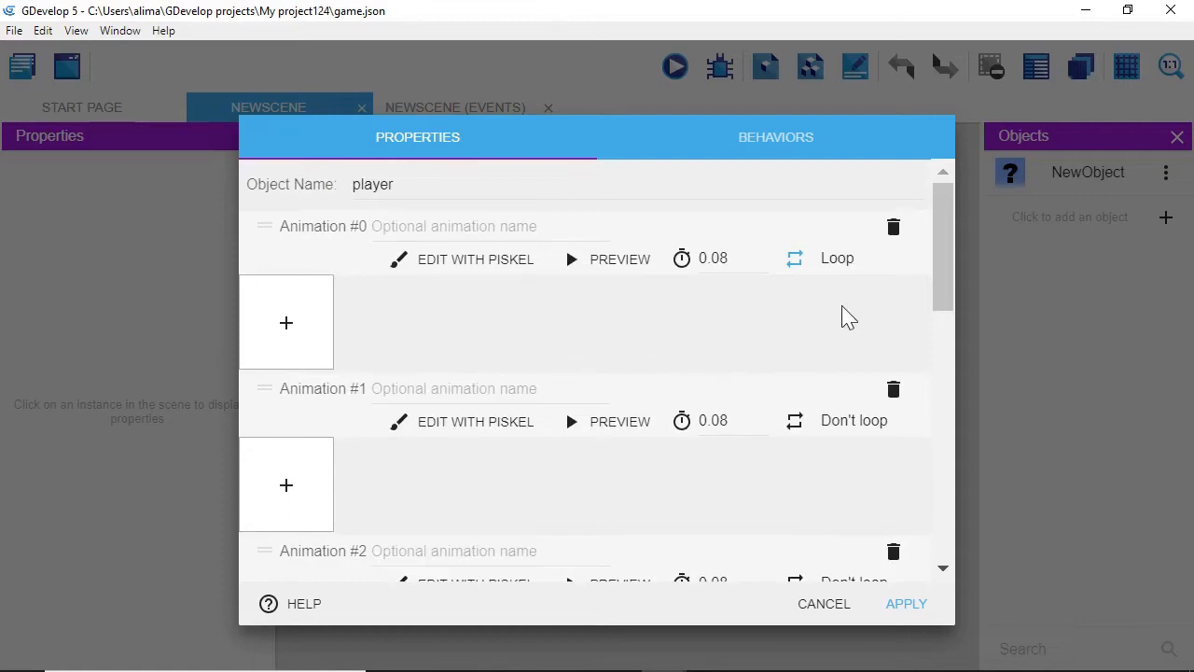
scroll(843, 485, "down", 7)
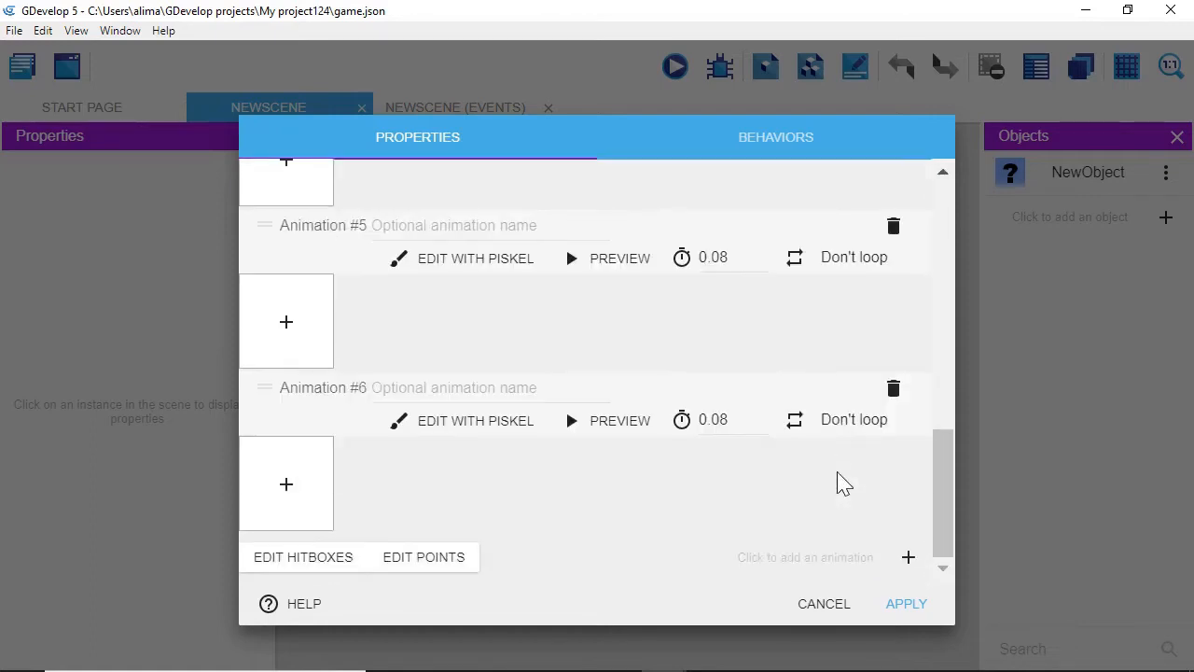
left_click(833, 421)
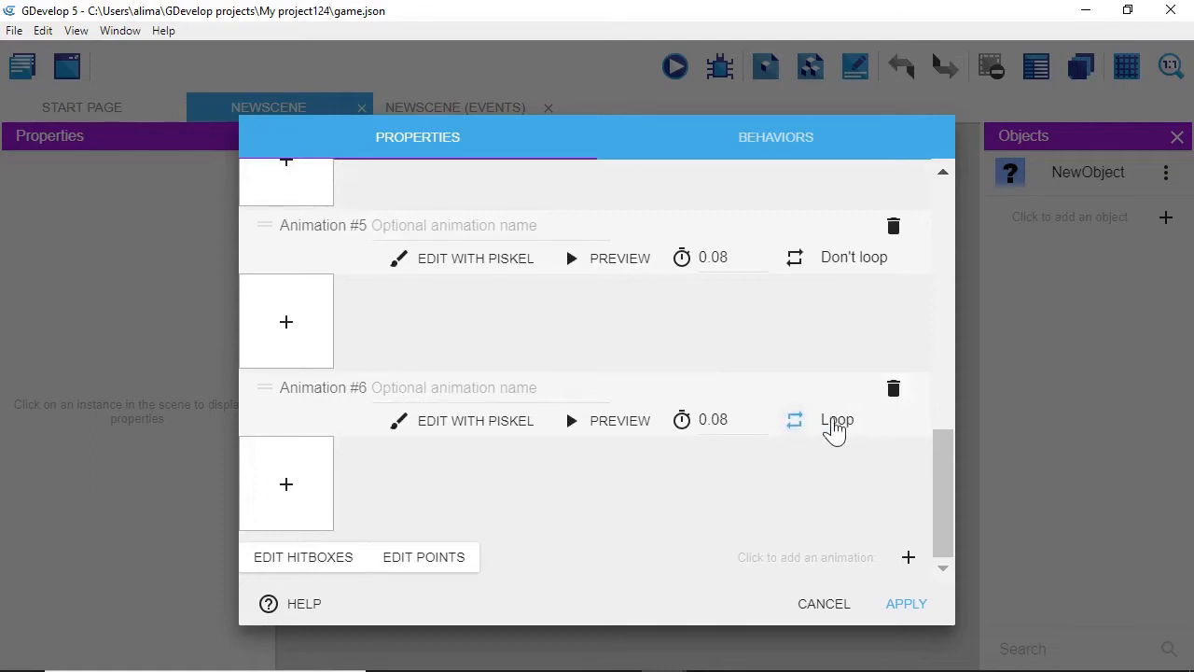
Name the player's animations #1 to #4 r1, r2, r3 and r4 respectively
scroll(698, 421, "up", 7)
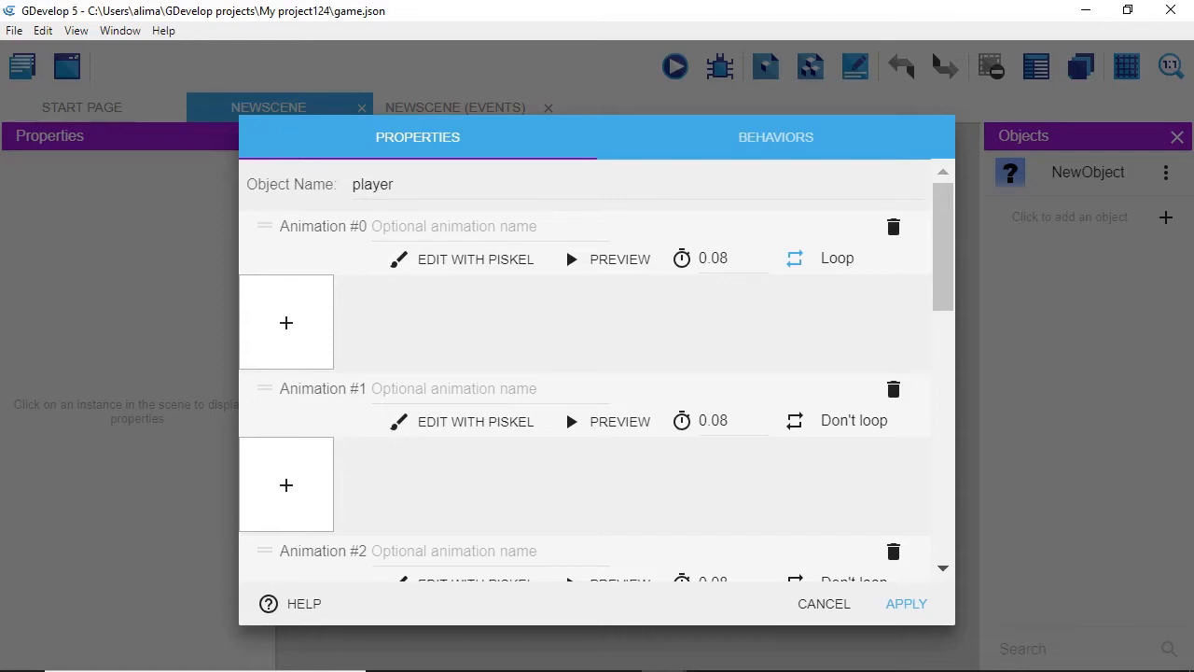
left_click(565, 401)
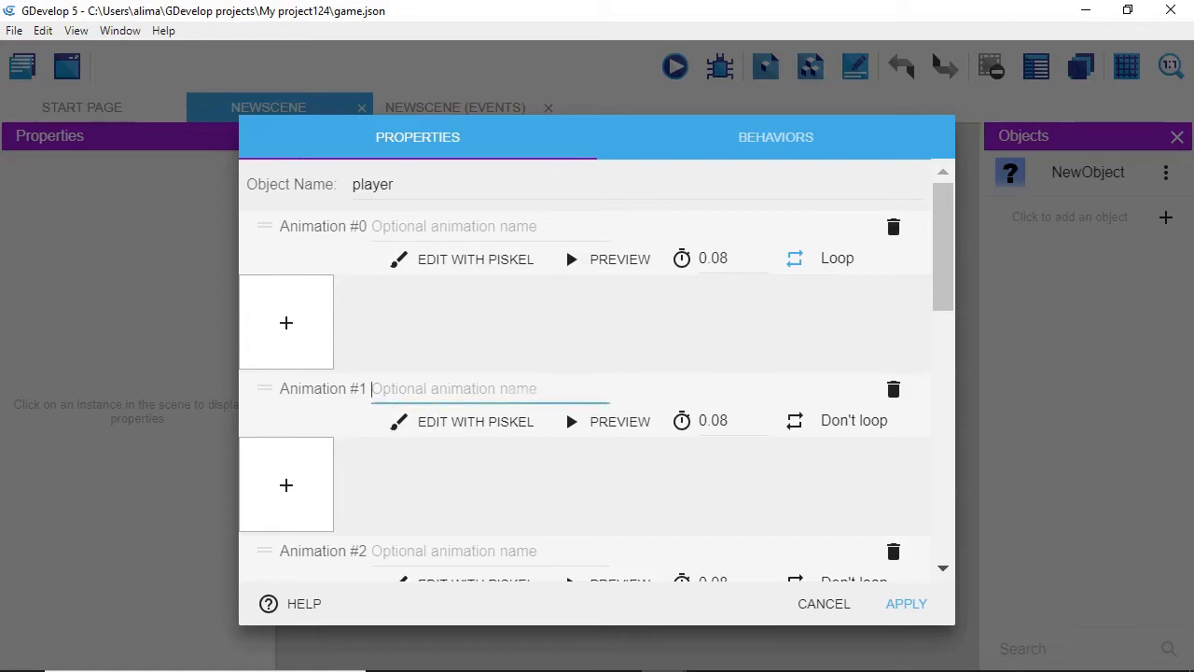
type("r1")
scroll(533, 439, "down", 2)
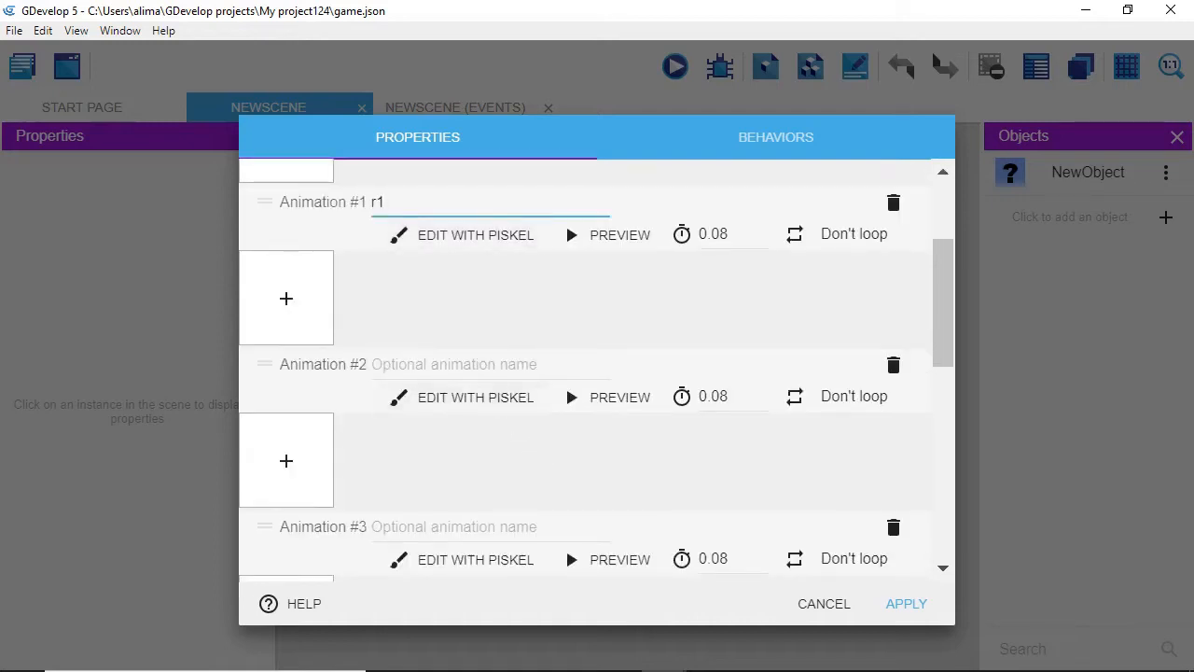
left_click(474, 368)
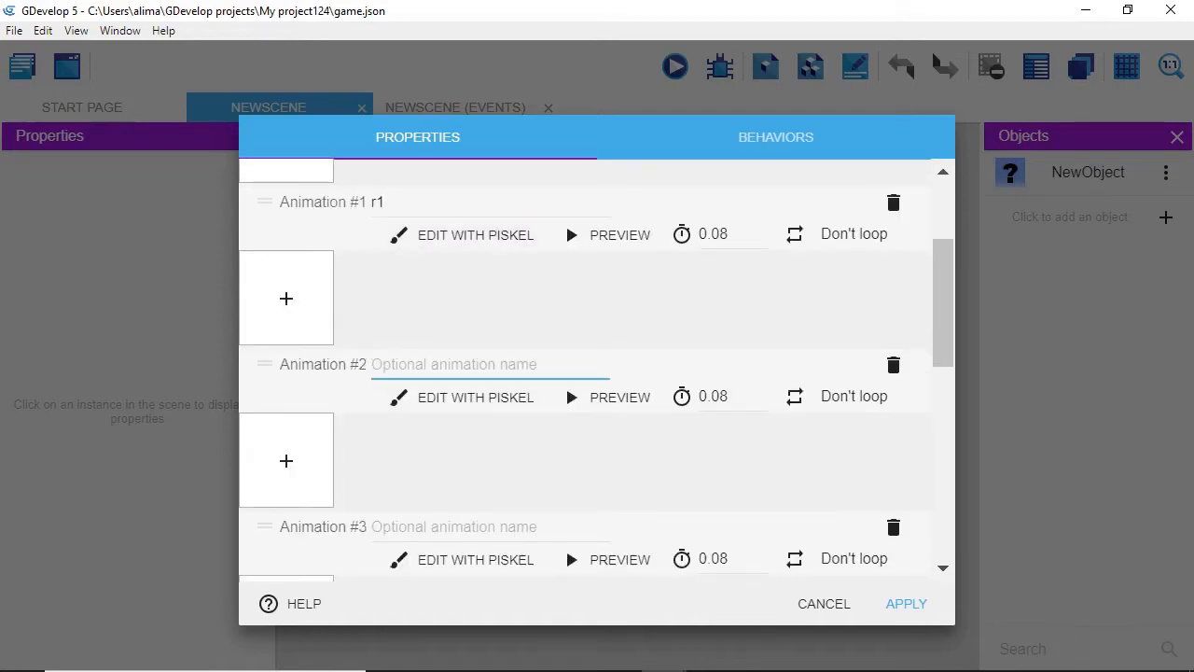
type("r2")
scroll(523, 401, "down", 2)
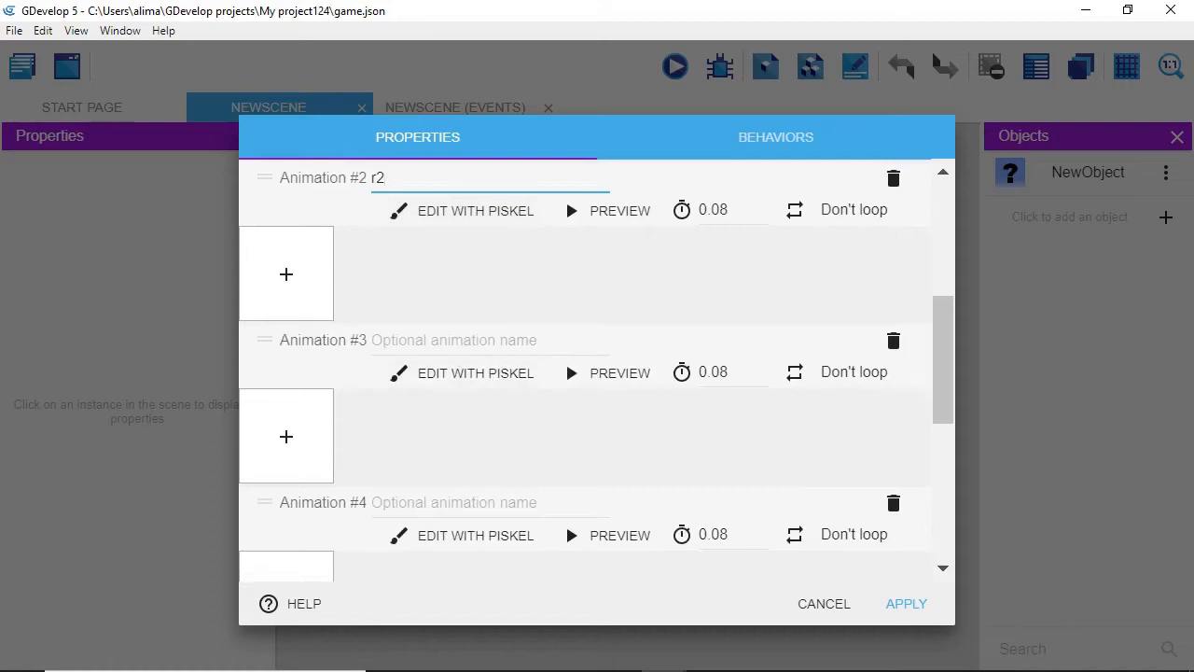
left_click(485, 342)
type("r3")
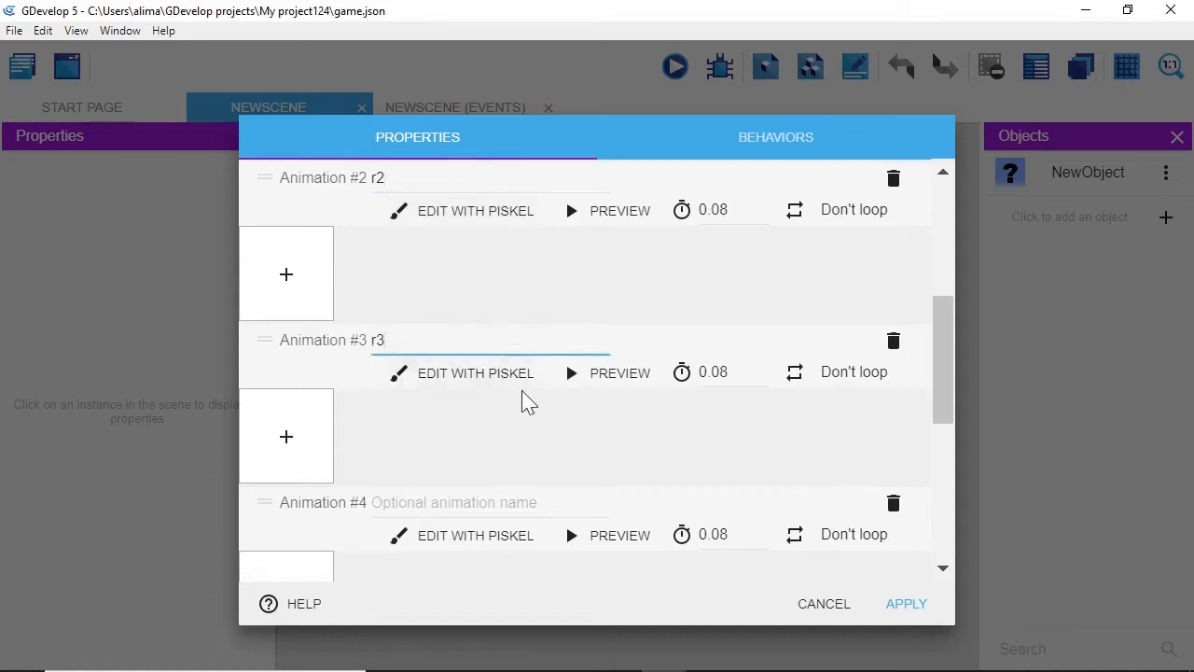
scroll(522, 400, "down", 2)
left_click(477, 318)
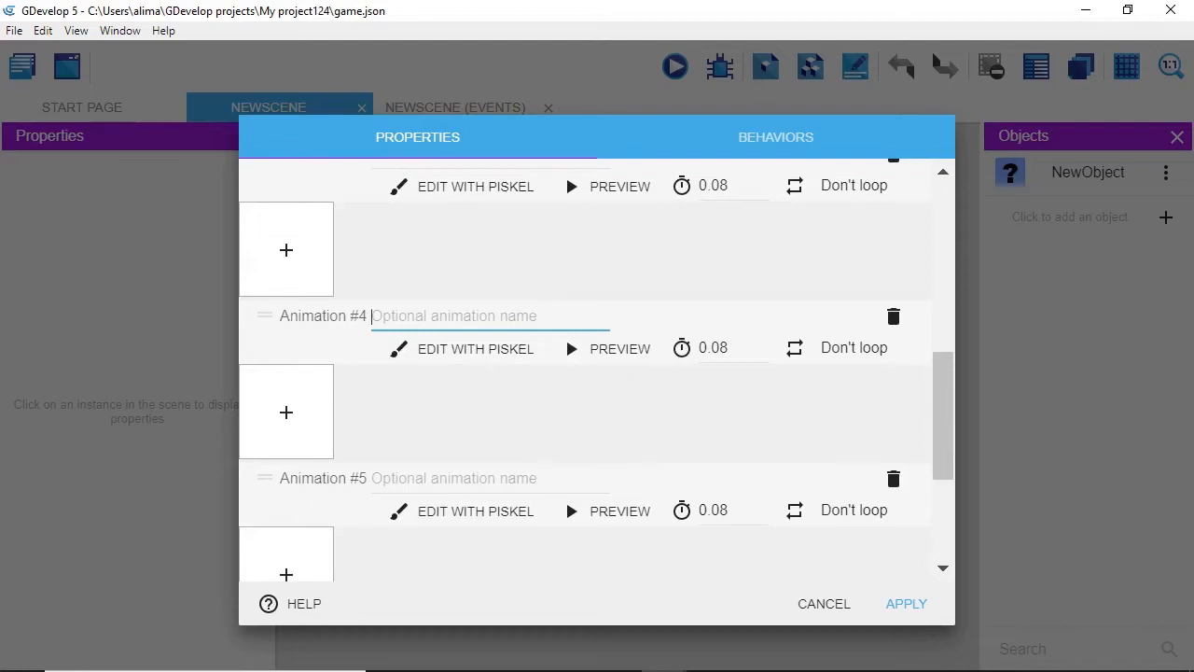
type("r4")
Name the player's Animation #5 ri and Animation #6 walking
scroll(491, 381, "down", 2)
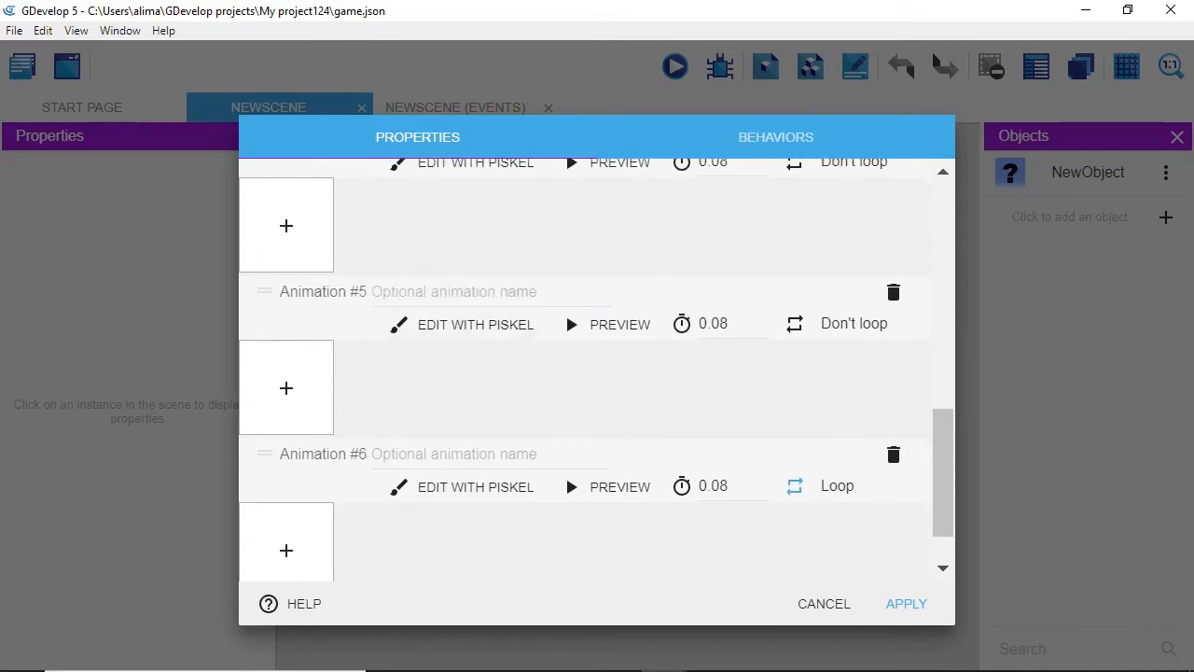
left_click(565, 310)
type("r")
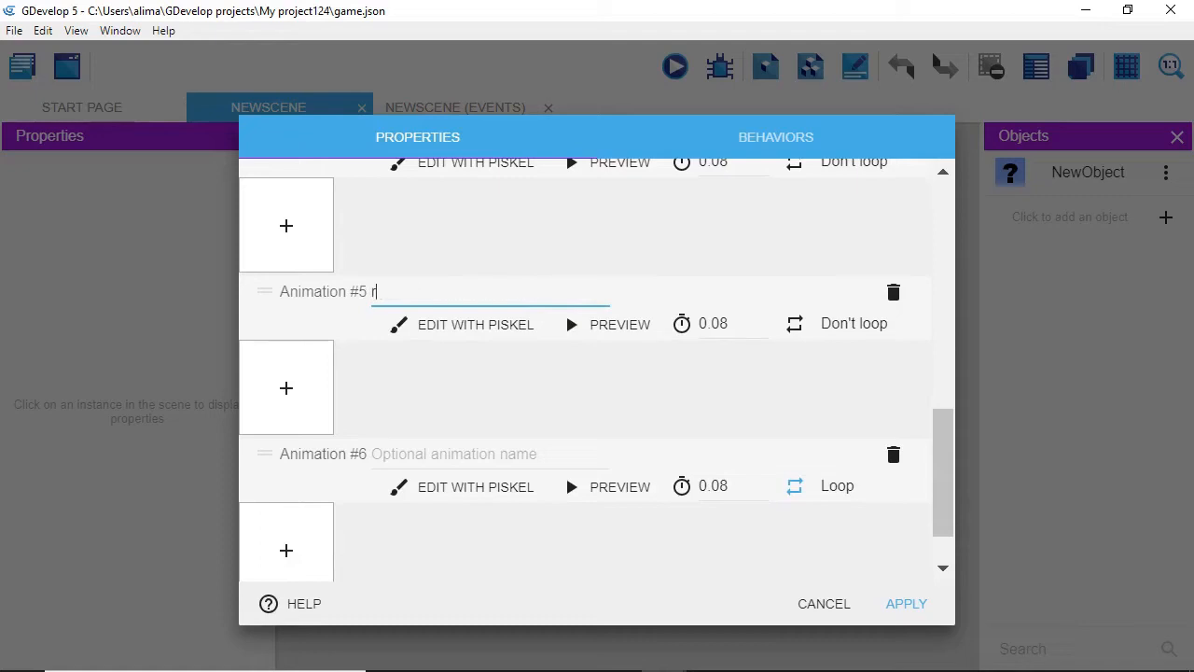
type("i")
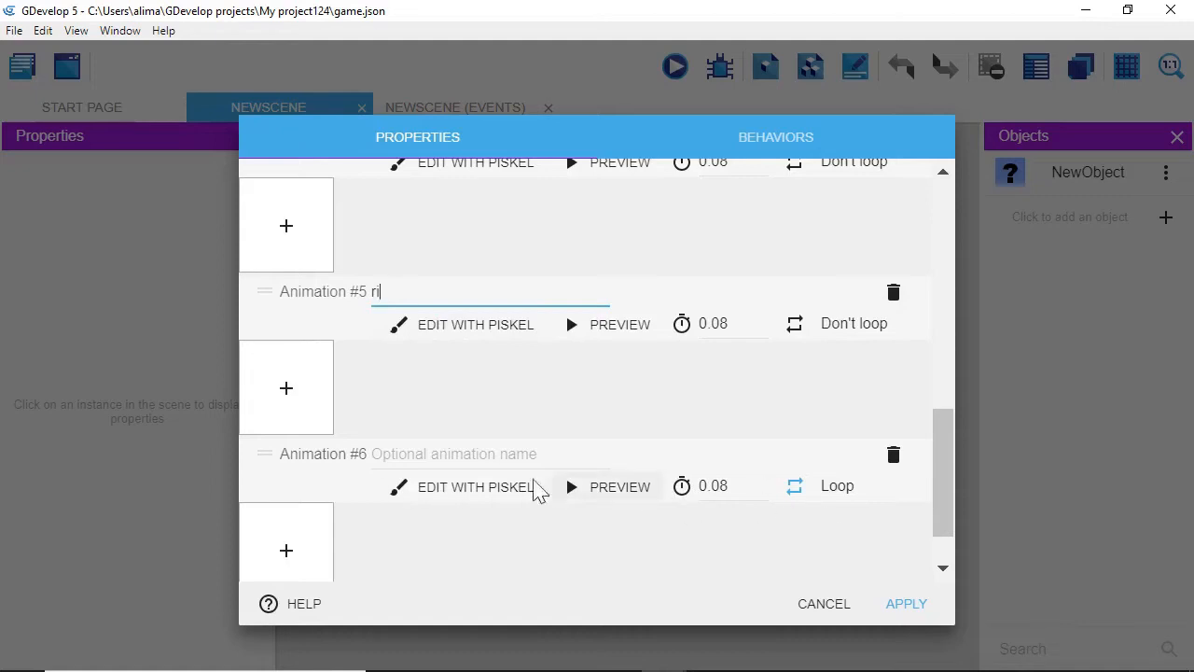
left_click(504, 454)
type("walking")
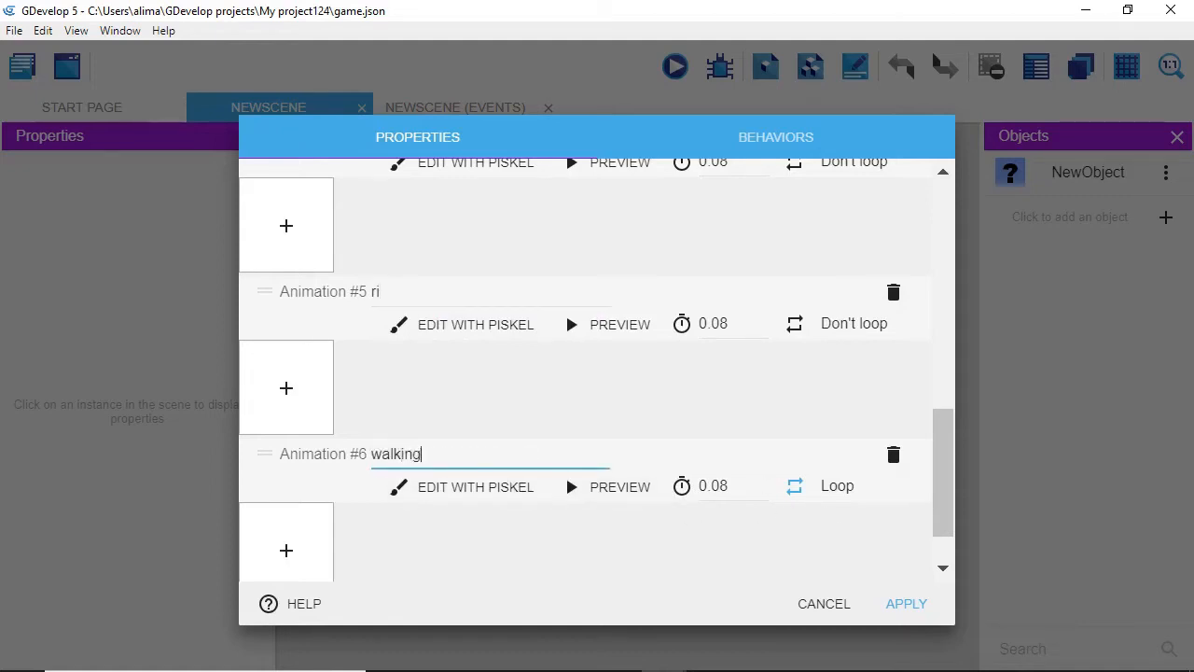
Name the player's first animation, Animation #0, idle
scroll(536, 424, "up", 10)
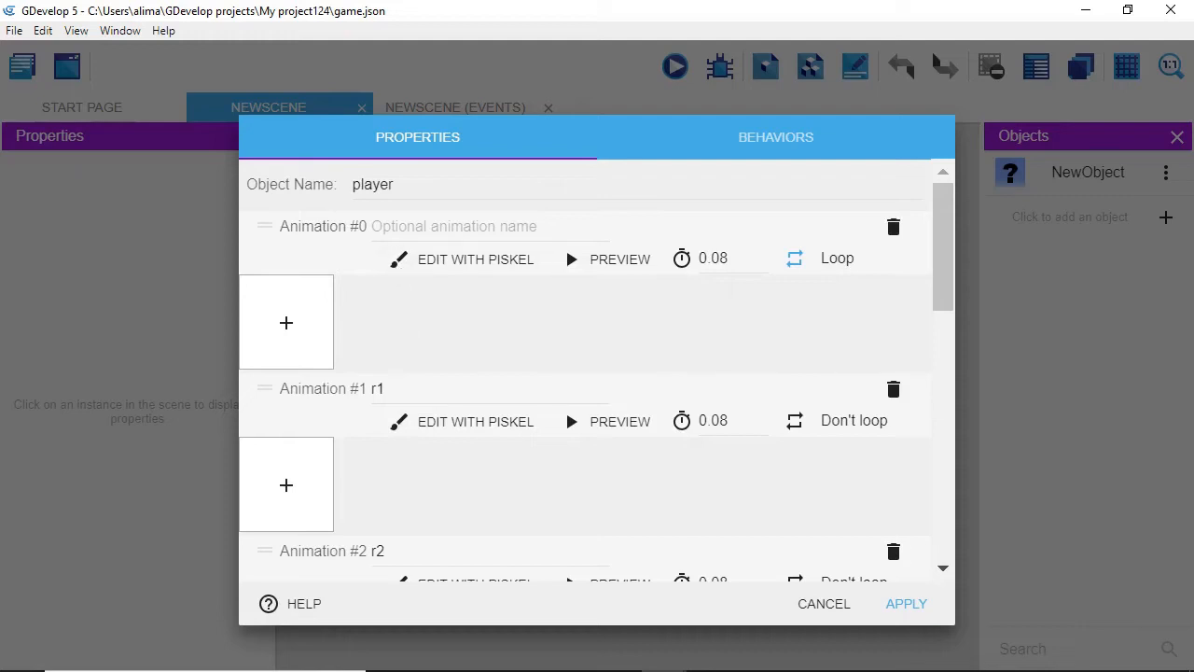
left_click(410, 226)
type("idle")
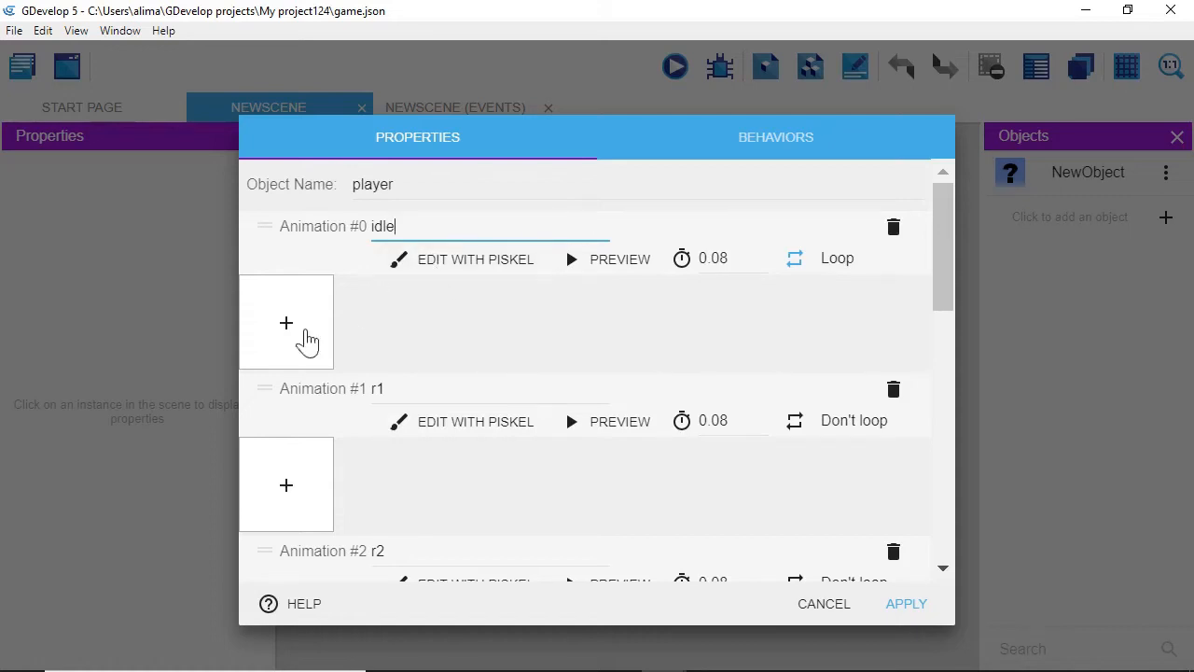
Add all images from the Desktop folder sprites > blockman with blaster > blaster tutorial > blaster output frames > blaster idle to the idle animation
left_click(288, 328)
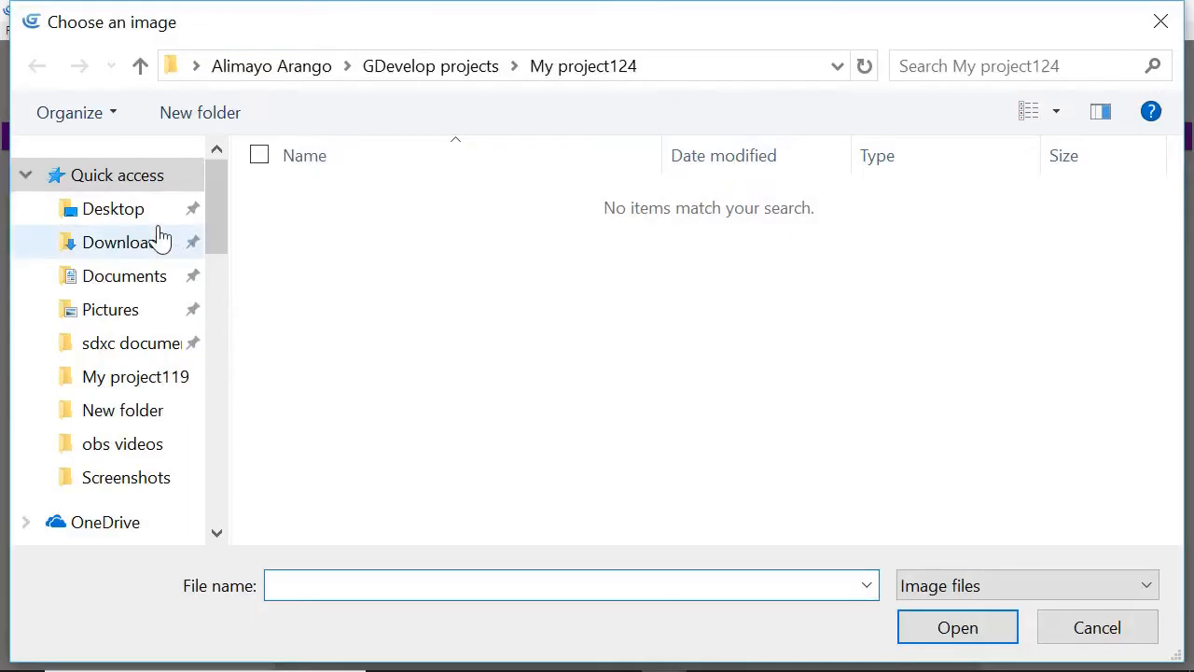
left_click(137, 213)
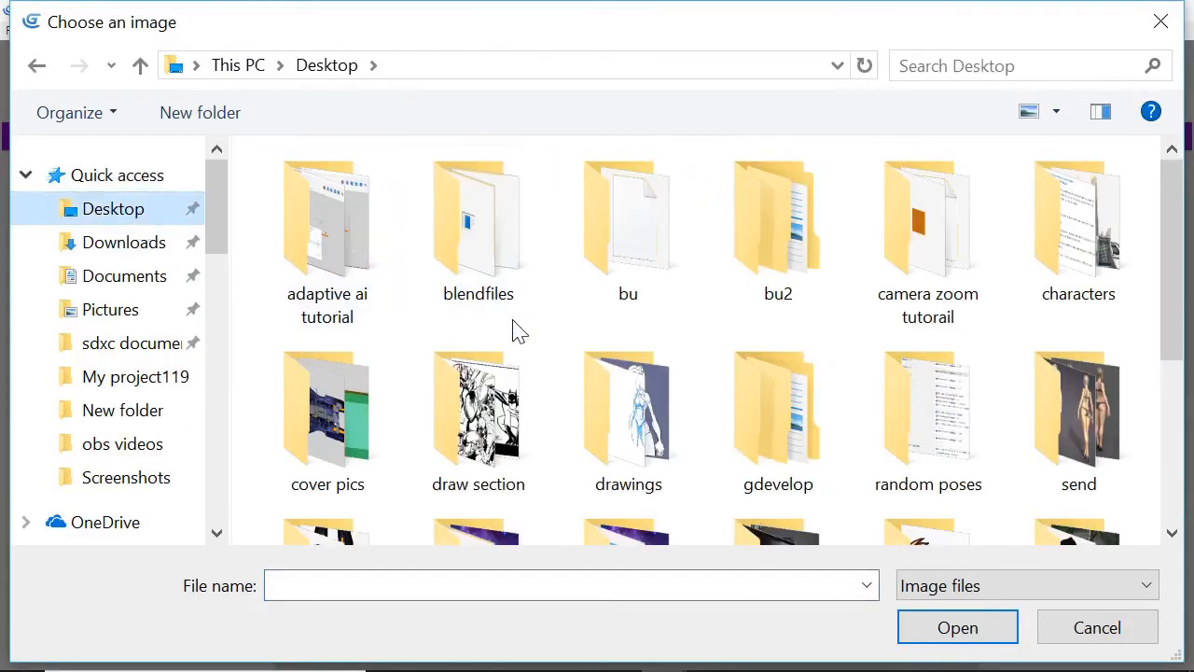
scroll(514, 330, "down", 2)
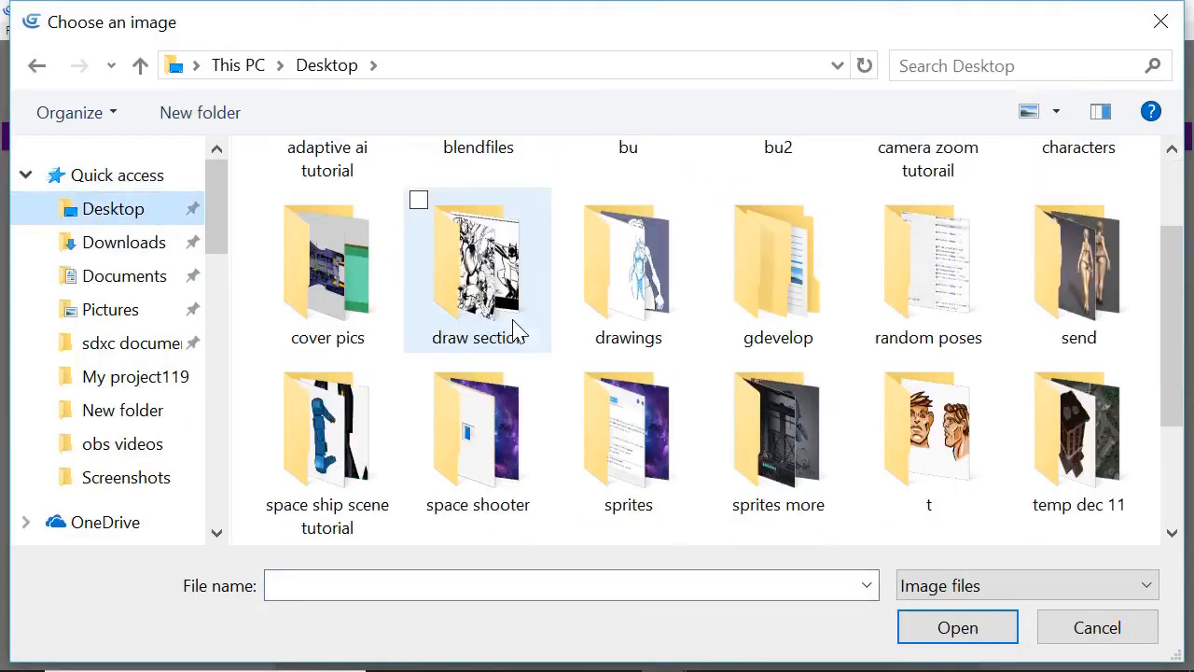
double_click(620, 426)
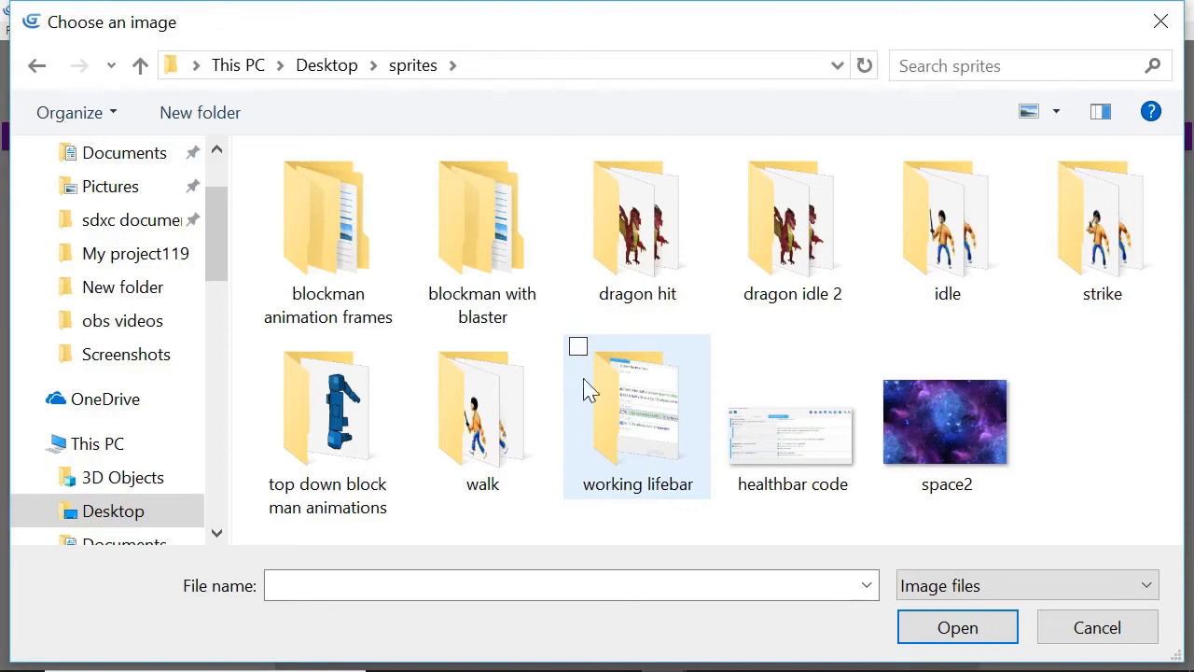
double_click(494, 268)
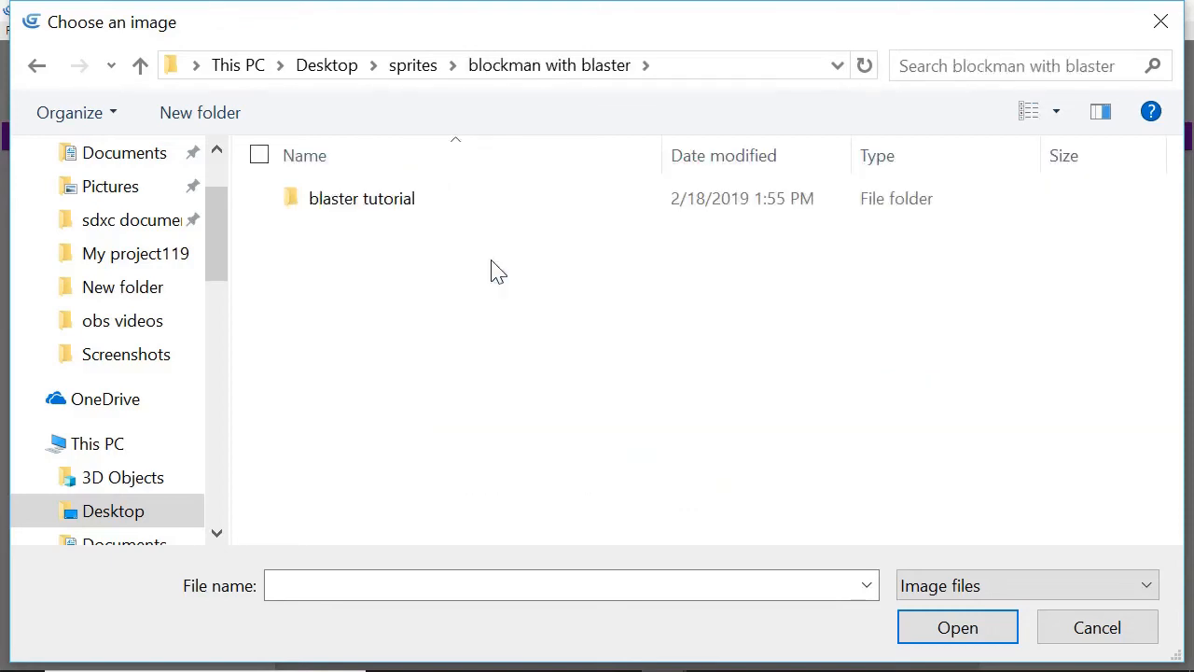
double_click(482, 209)
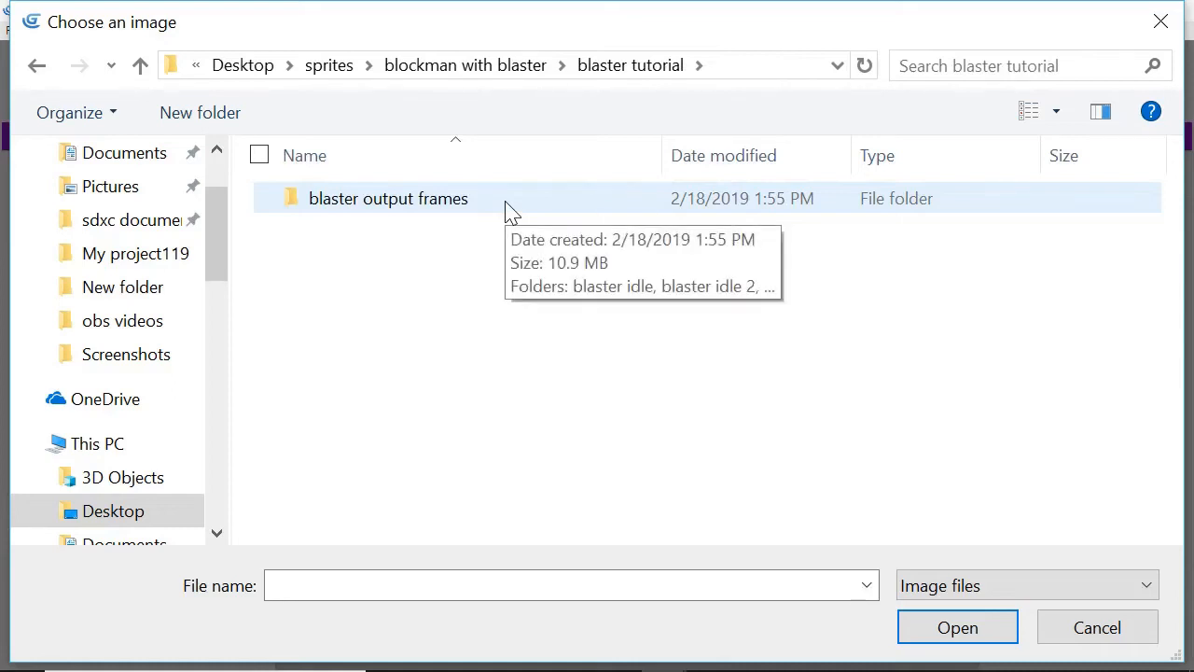
double_click(508, 210)
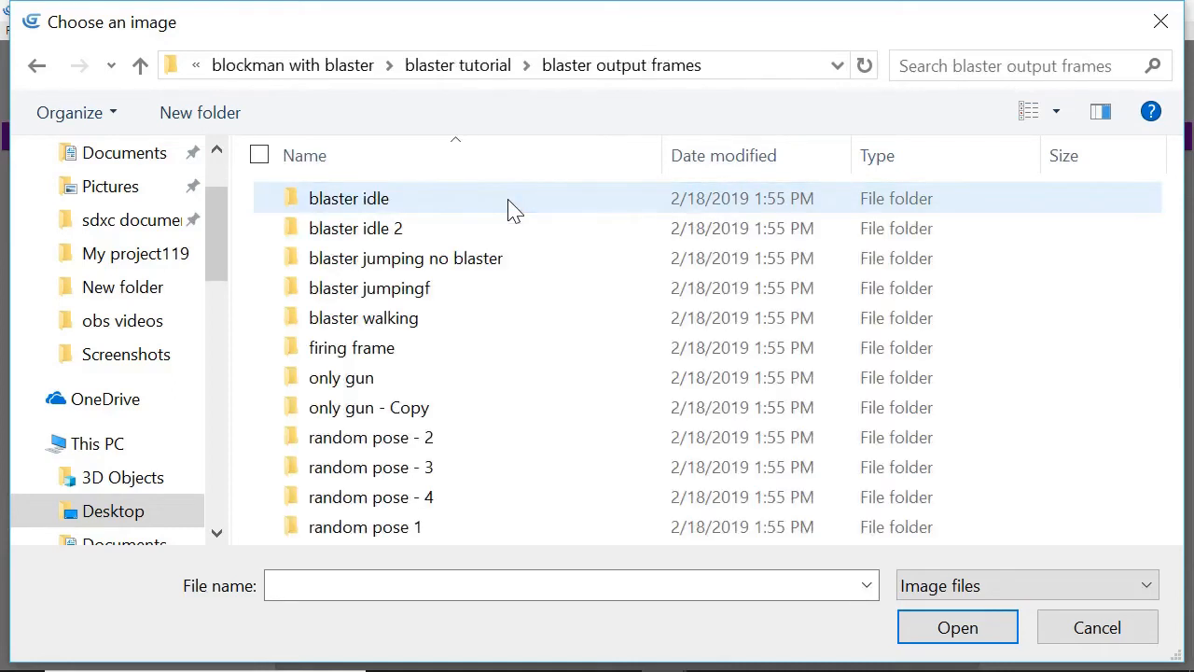
double_click(436, 211)
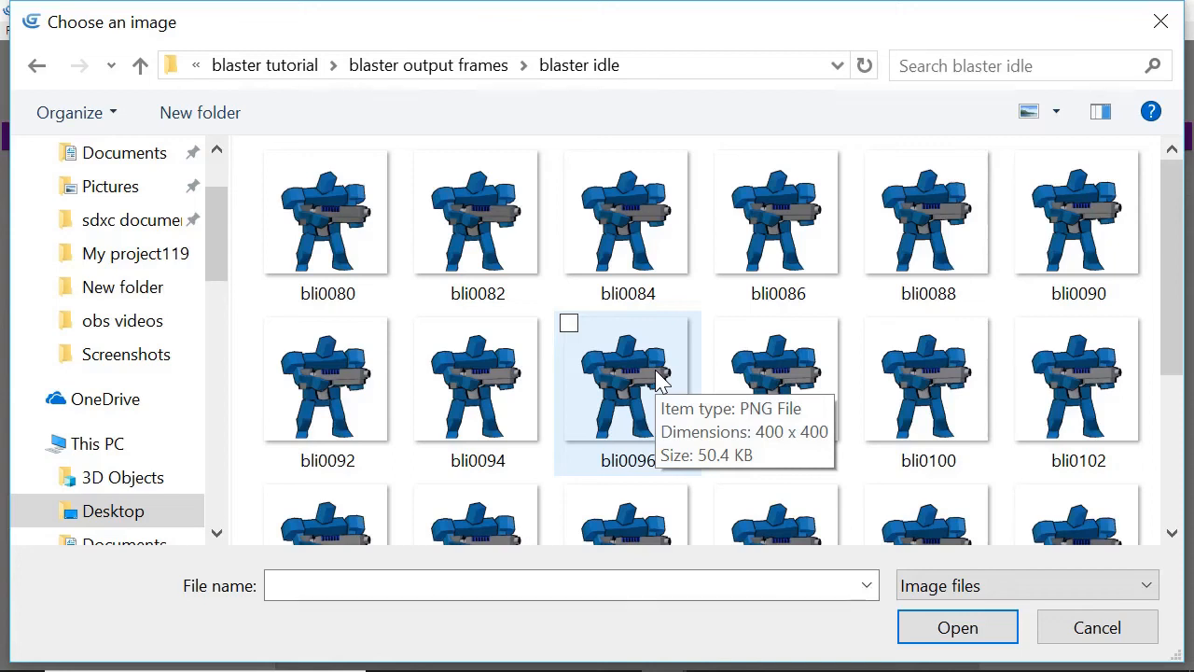
key("ctrl+a")
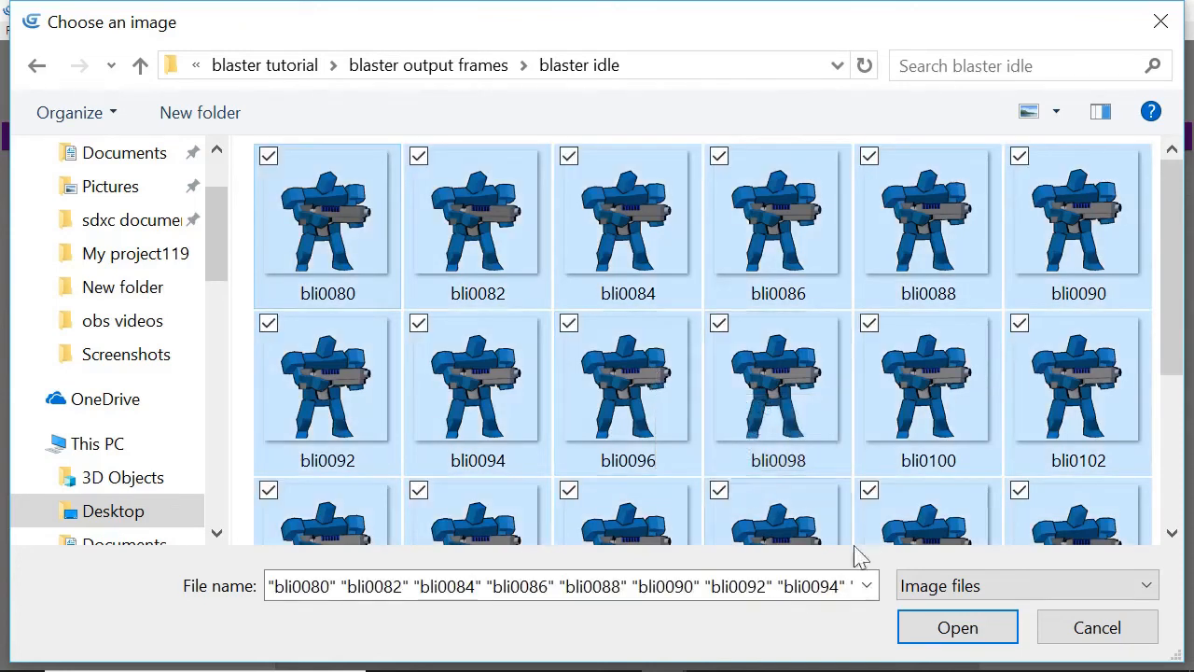
left_click(947, 638)
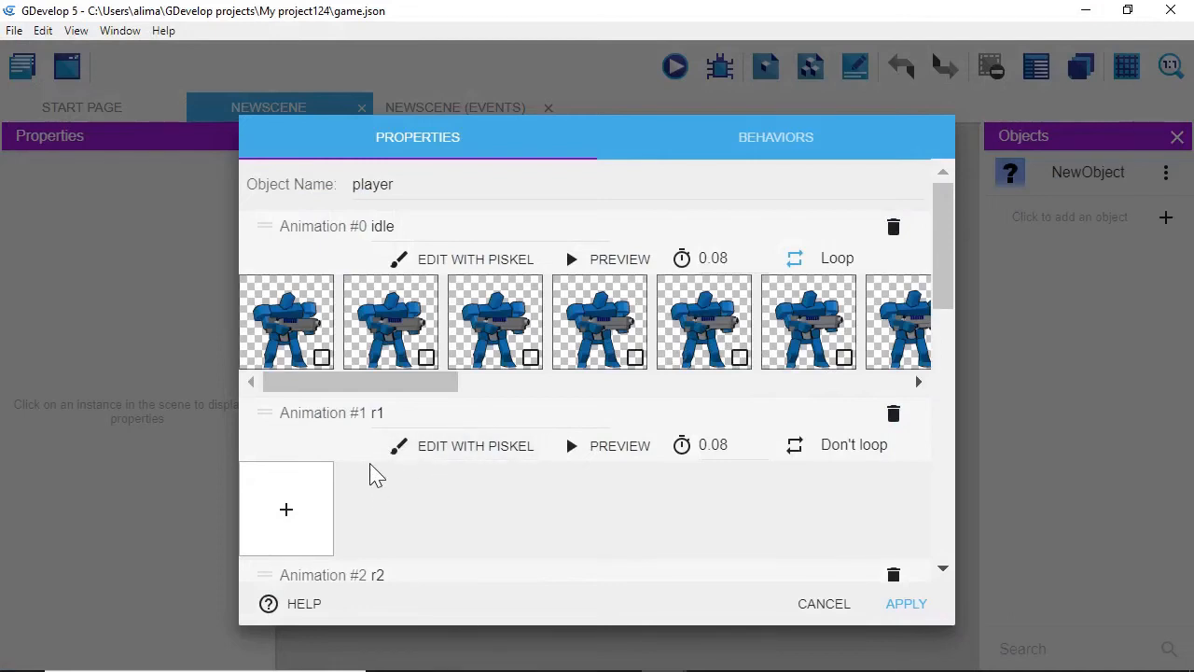
Add all images from the random pose 1 folder, inside the Desktop sprites folder's blaster output frames, to the r1 animation
left_click(287, 513)
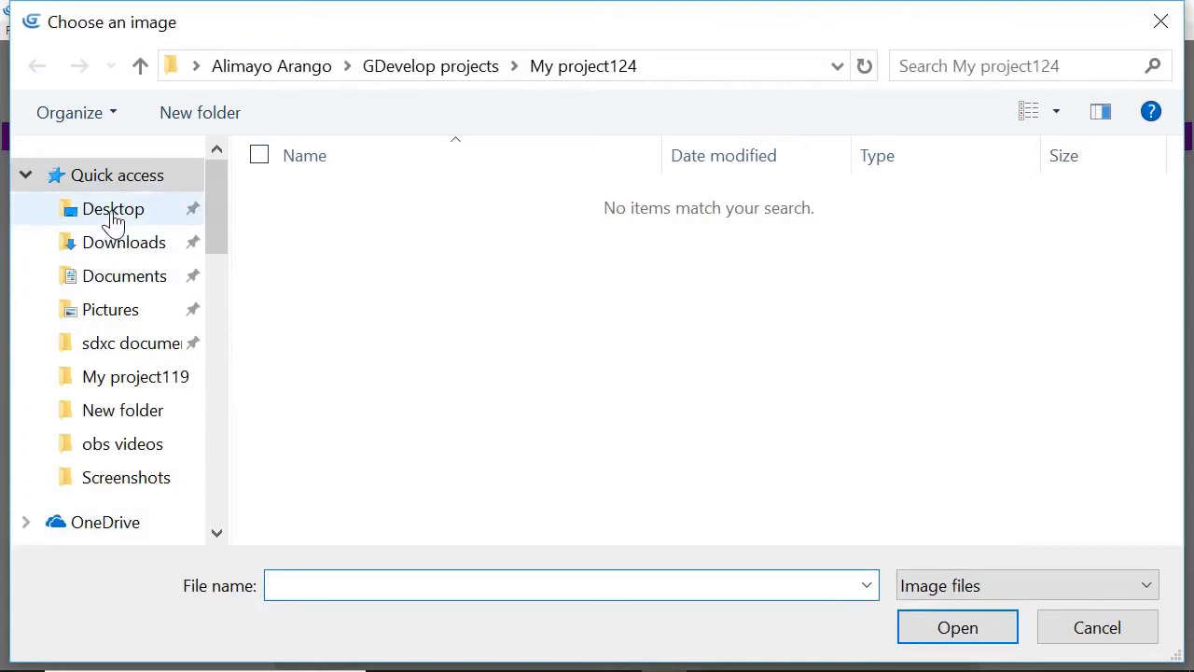
left_click(112, 213)
scroll(555, 360, "down", 2)
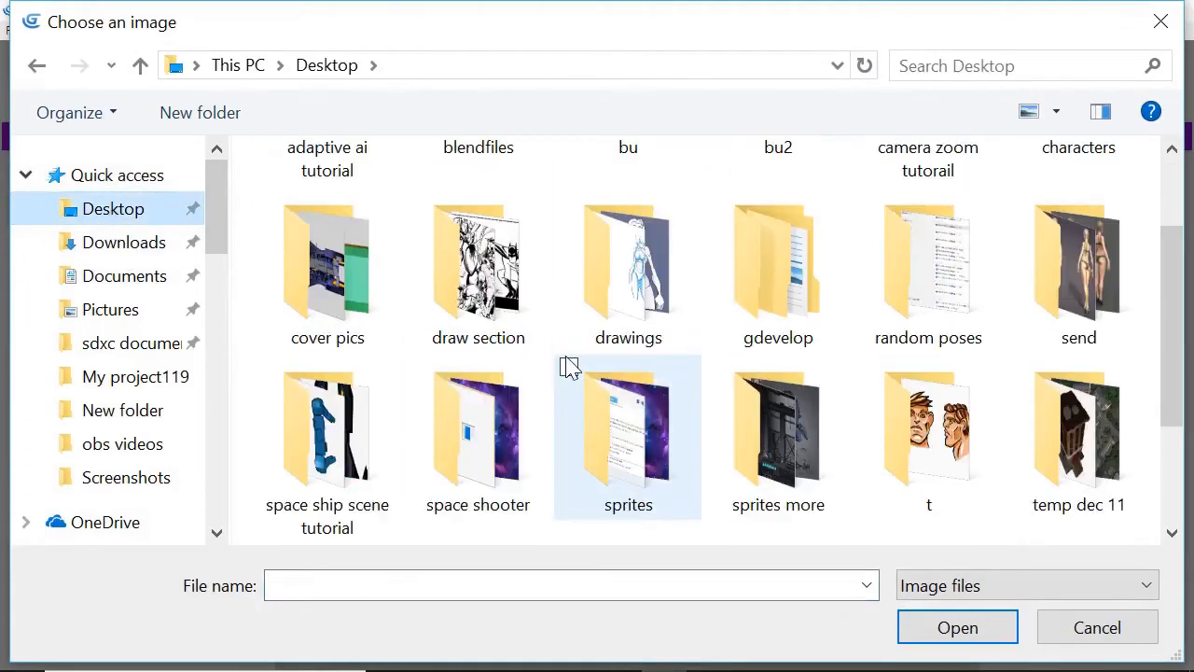
left_click(640, 408)
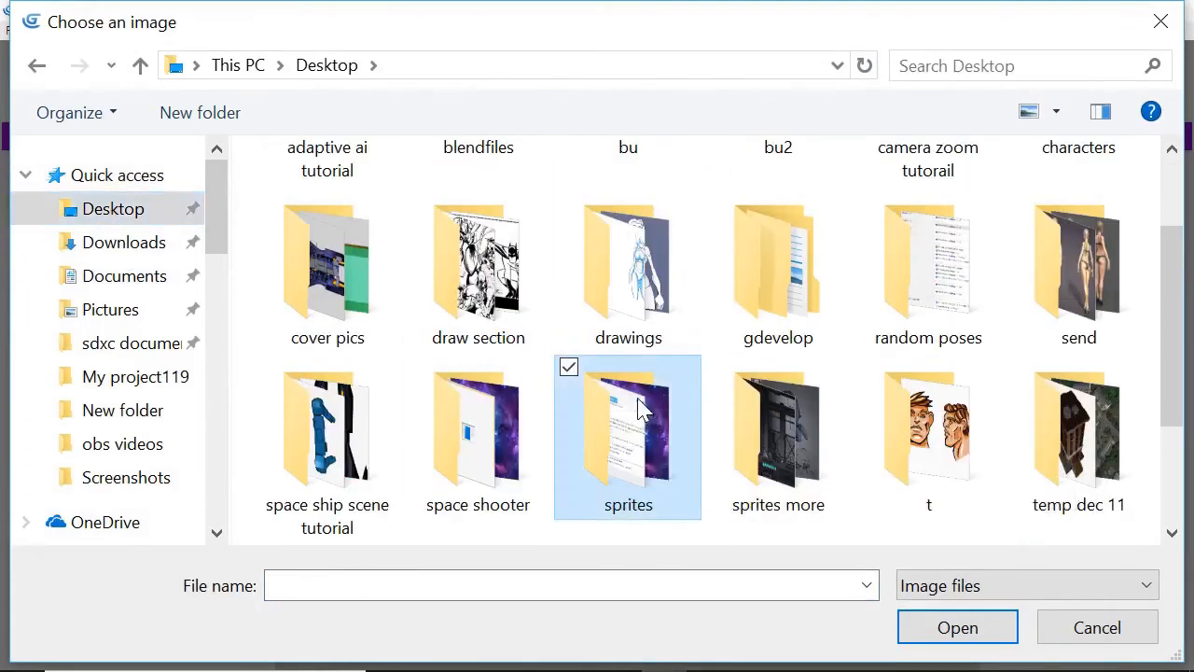
double_click(640, 407)
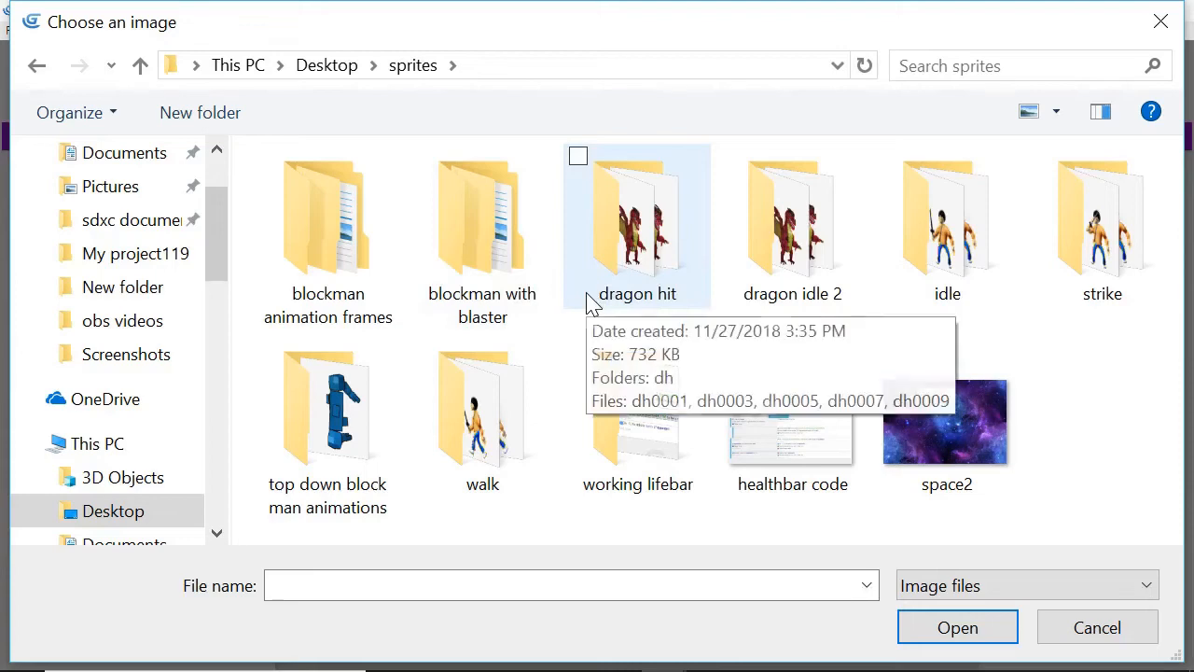
double_click(512, 254)
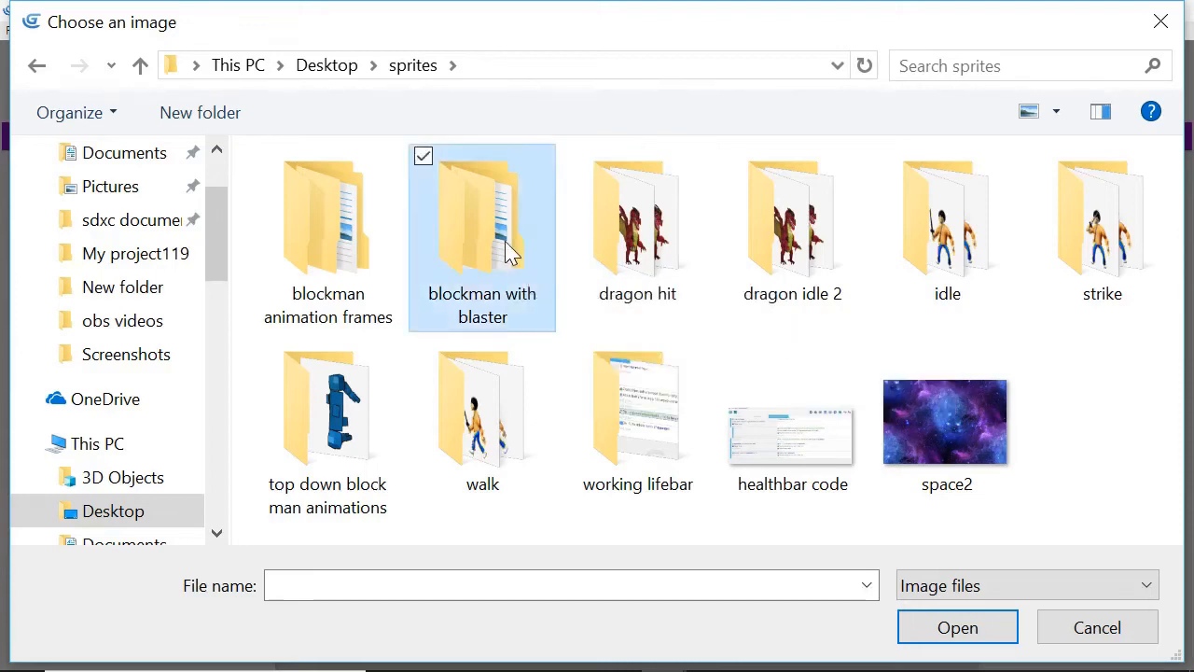
double_click(485, 213)
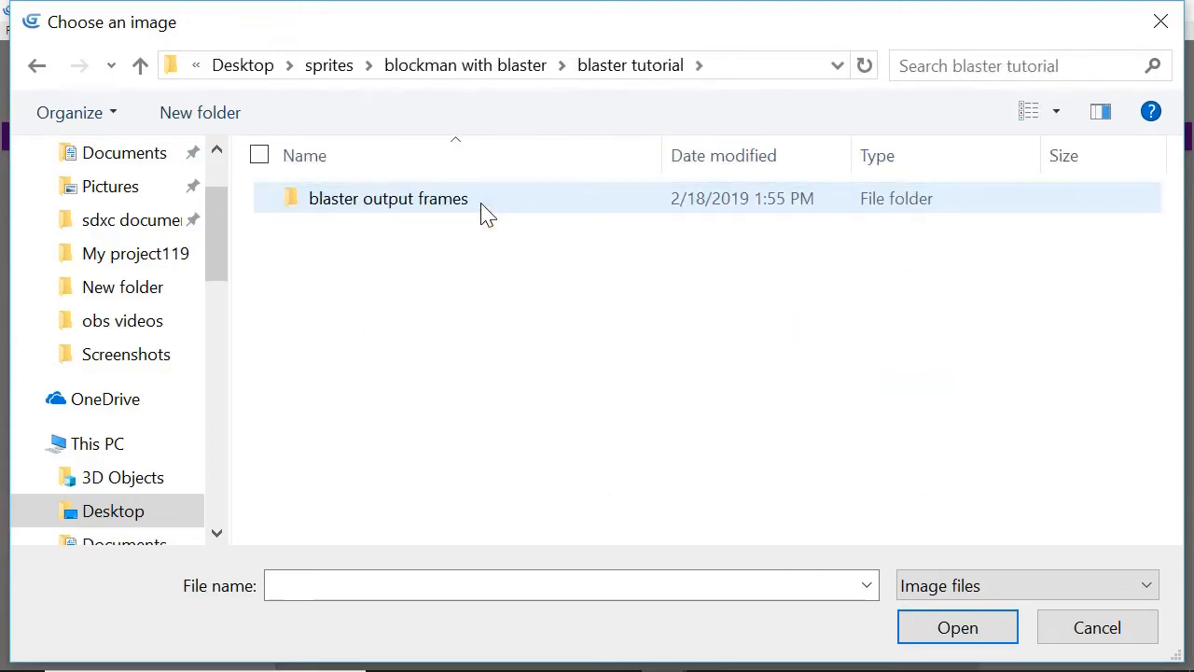
double_click(506, 213)
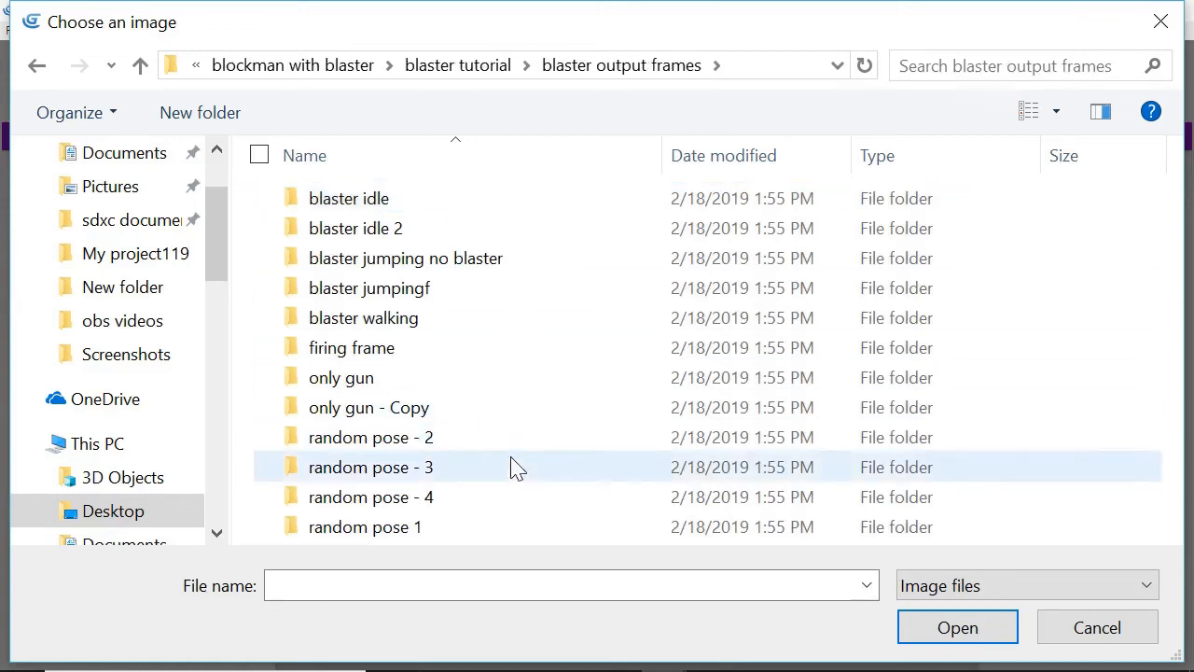
double_click(468, 532)
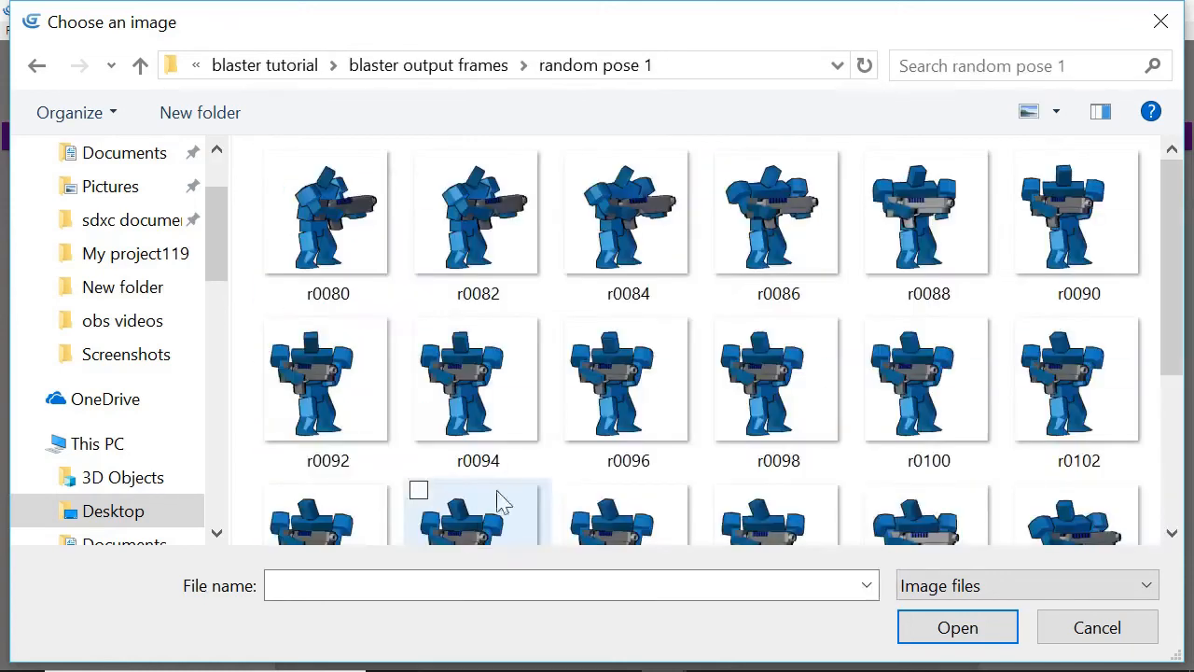
key("ctrl+a")
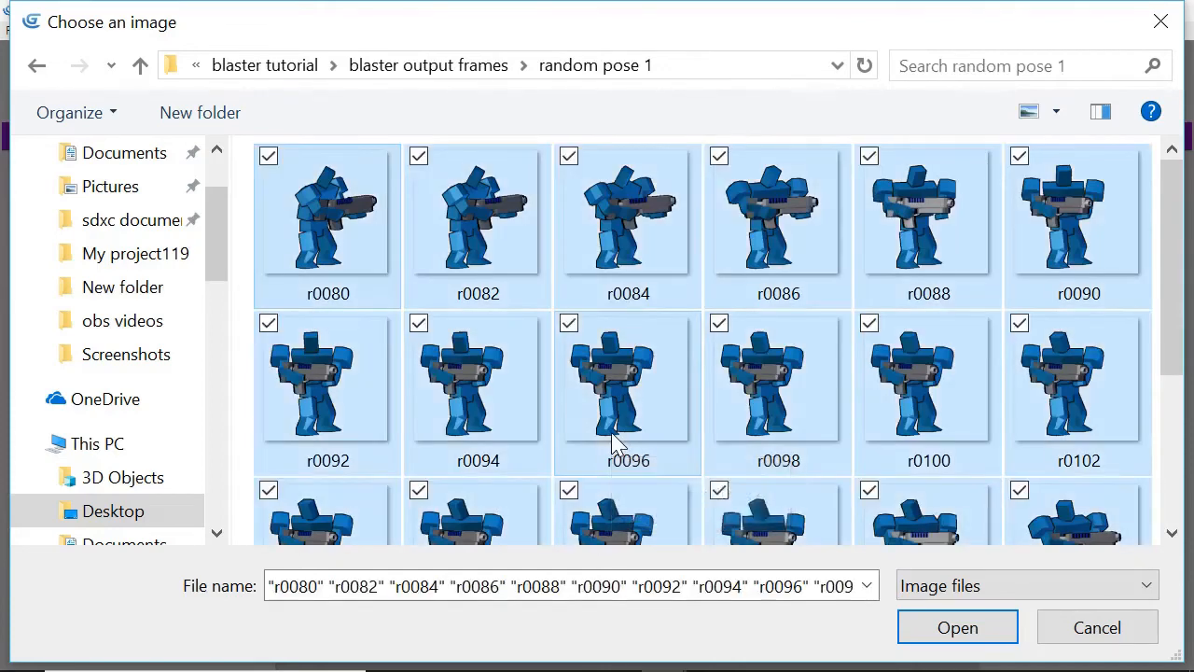
left_click(952, 628)
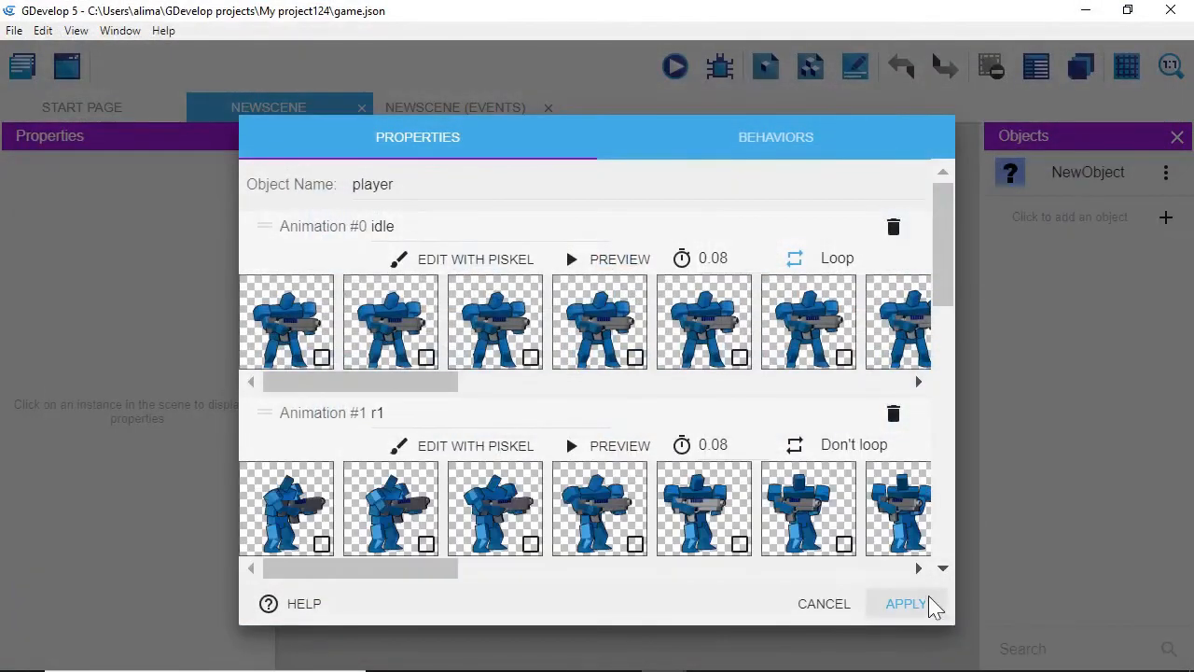
Add all images from the random pose - 2 folder, inside the Desktop sprites folder's blaster output frames, to the r2 animation
scroll(786, 483, "down", 3)
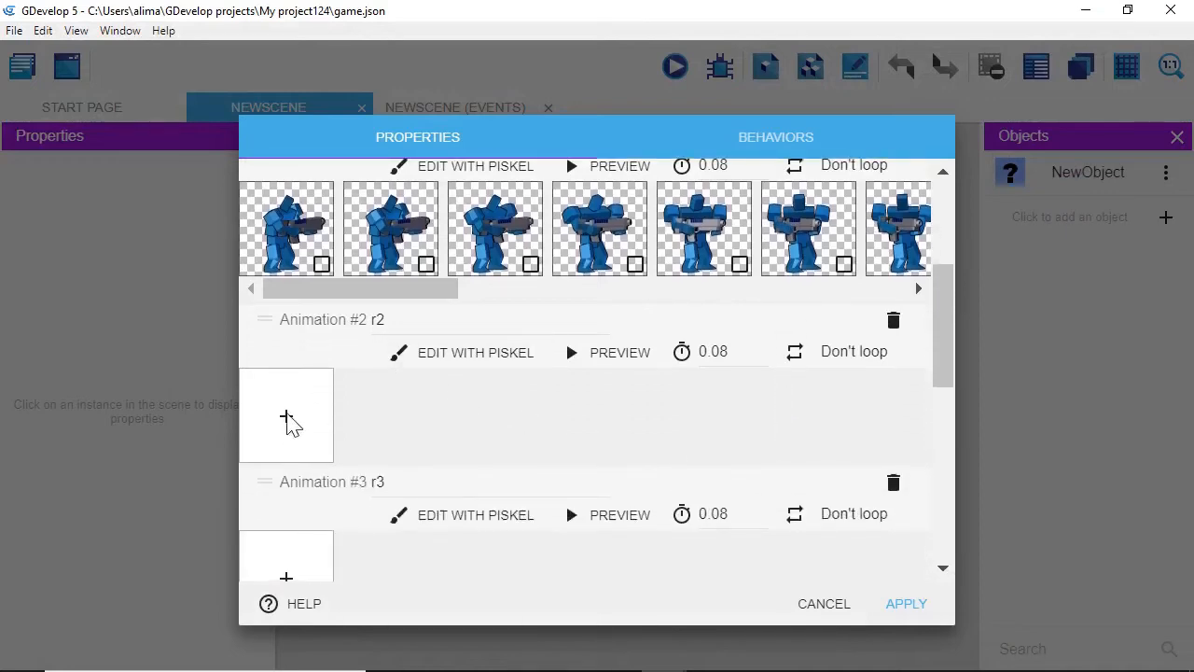
left_click(288, 419)
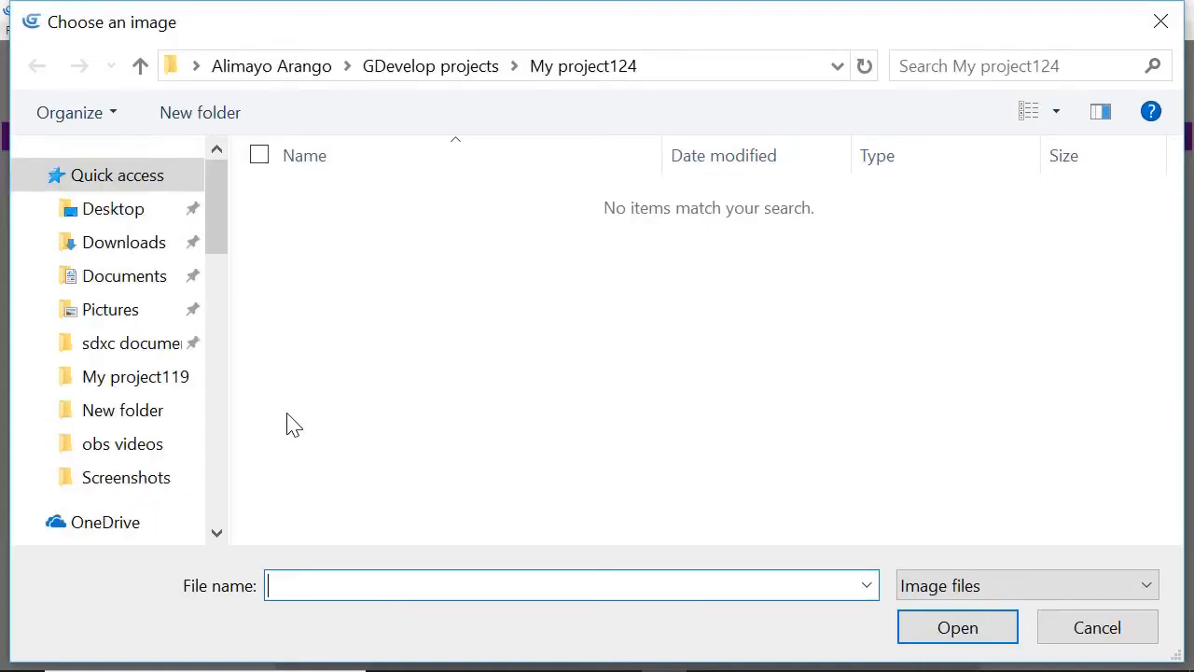
left_click(121, 220)
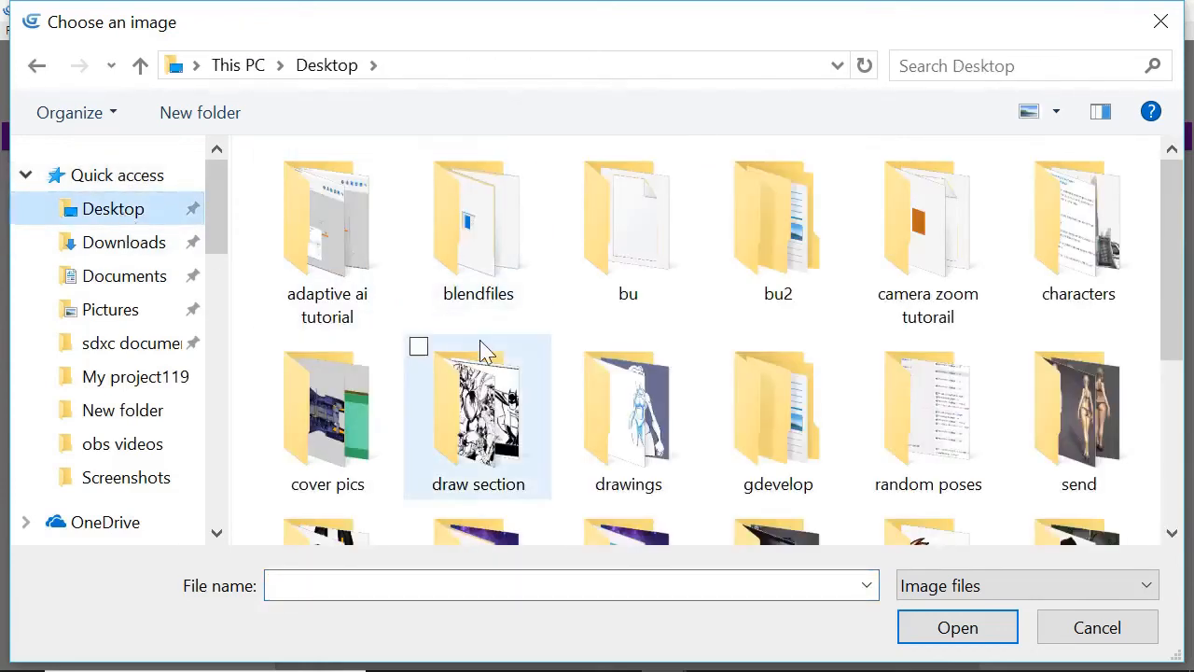
scroll(483, 350, "down", 3)
left_click(631, 303)
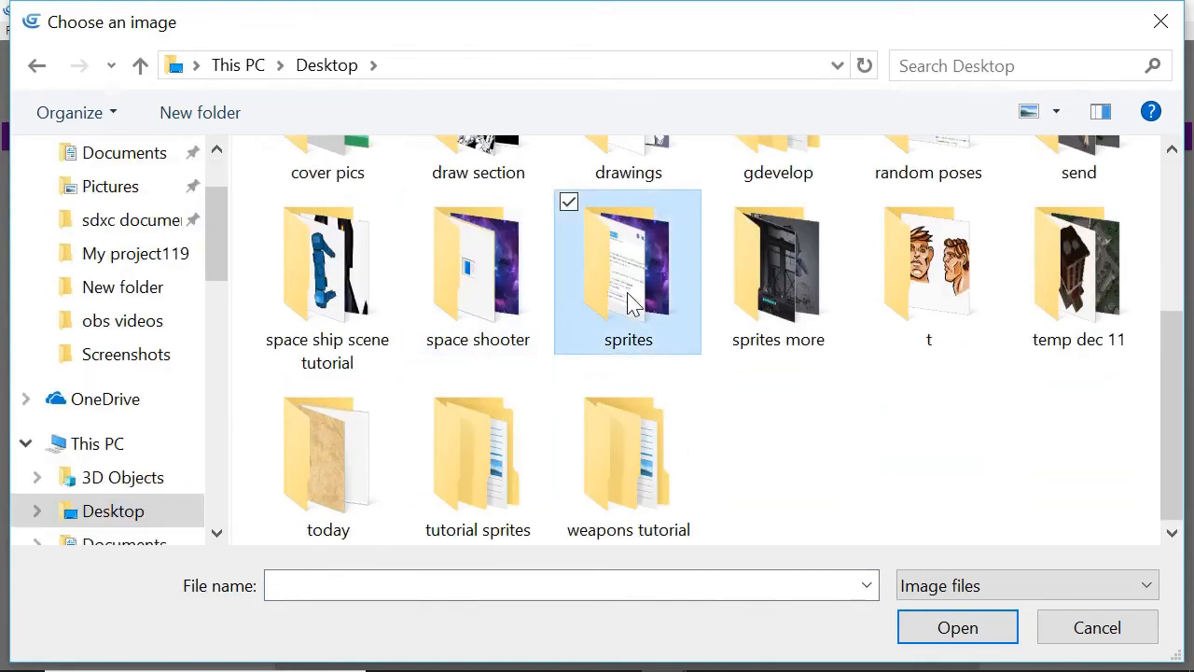
double_click(631, 302)
double_click(495, 270)
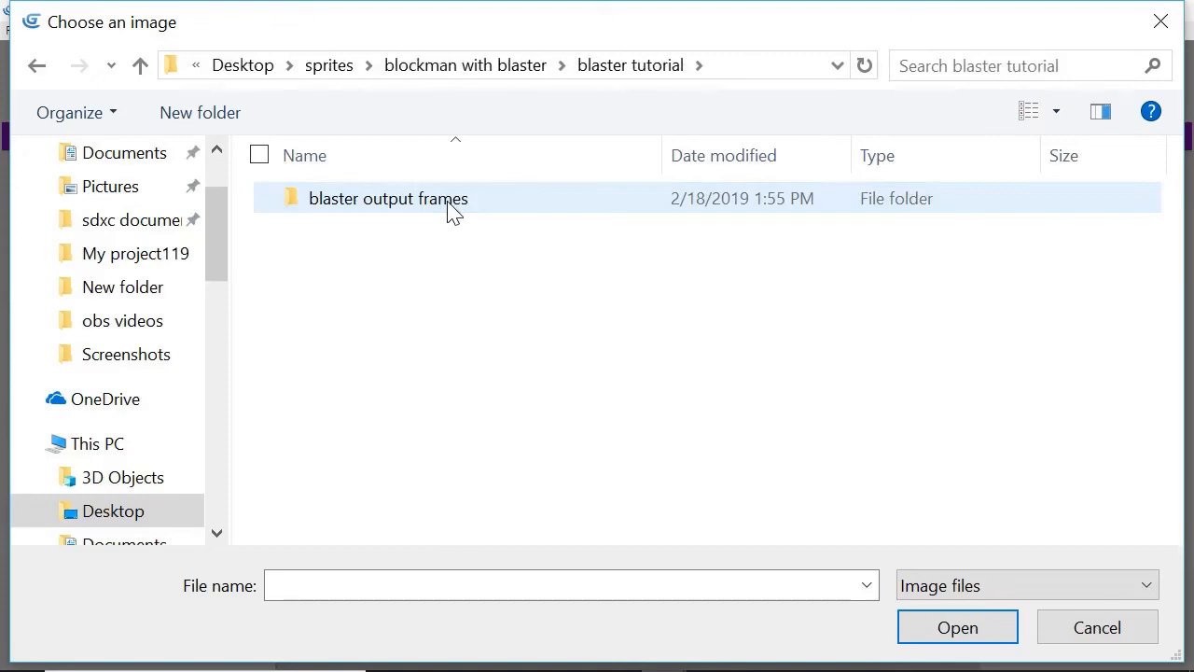
double_click(495, 214)
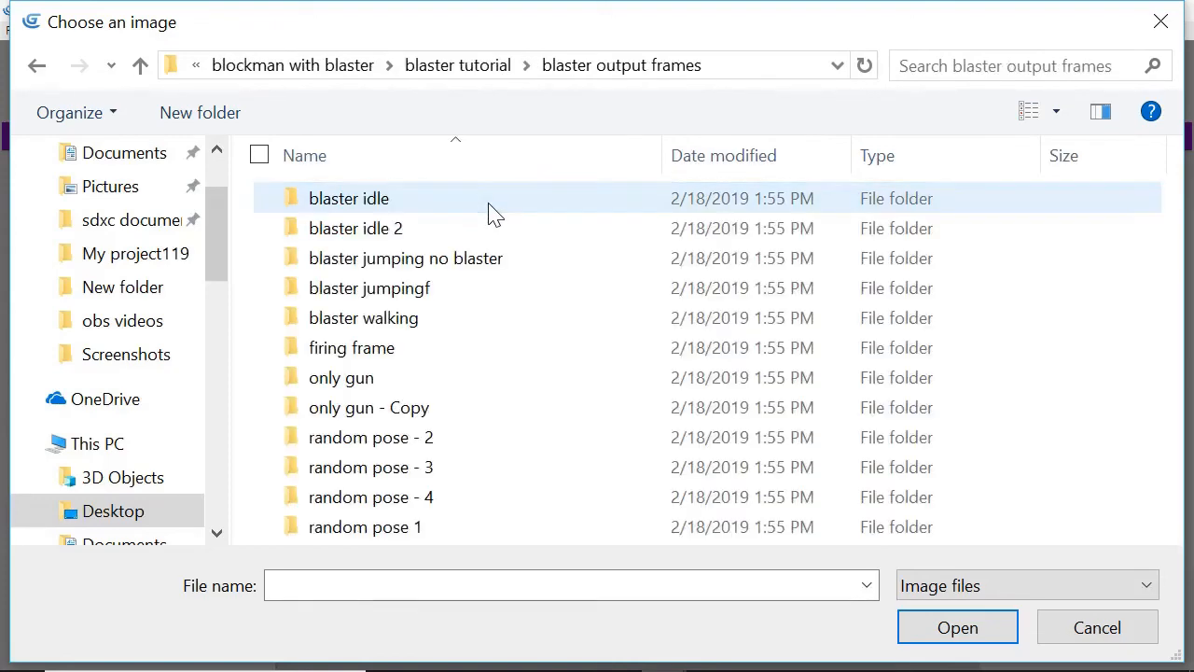
double_click(462, 441)
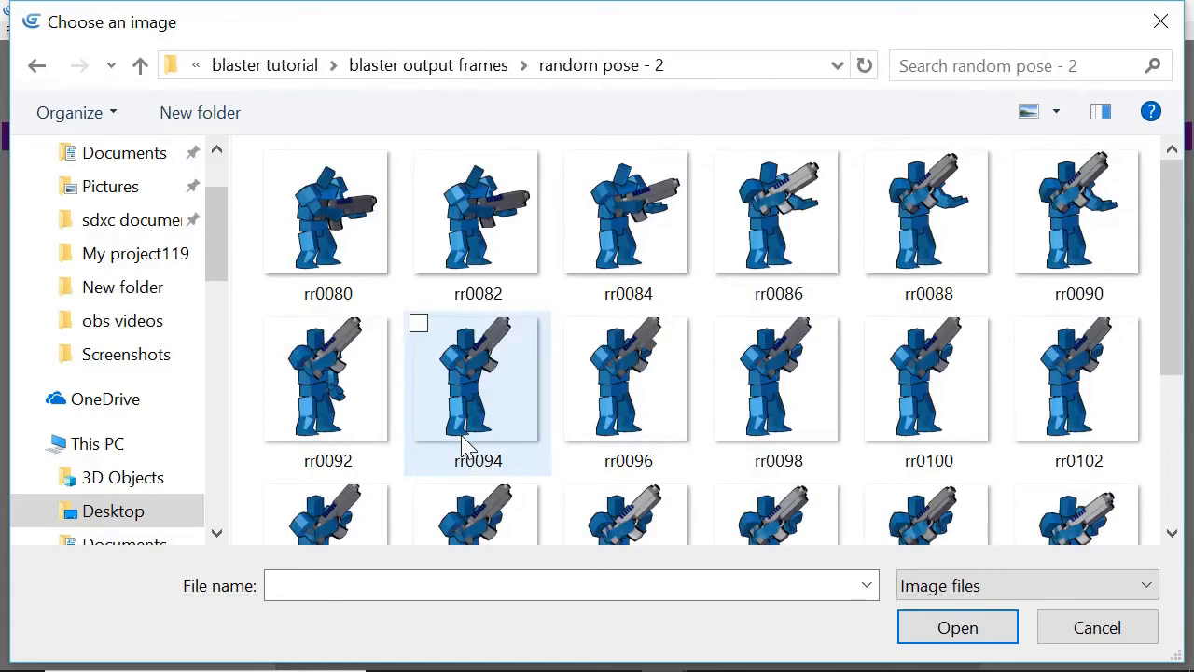
key("ctrl+a")
left_click(952, 631)
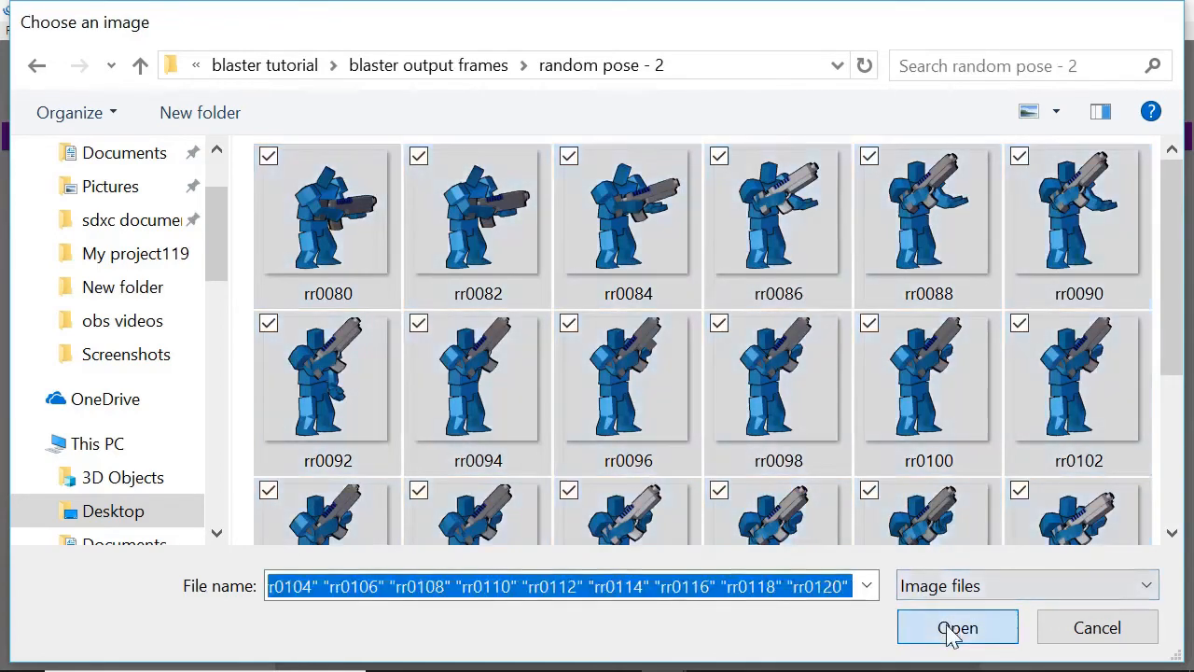
Add all images from the random pose - 3 folder, inside the Desktop sprites folder's blaster output frames, to the r3 animation
scroll(781, 455, "down", 2)
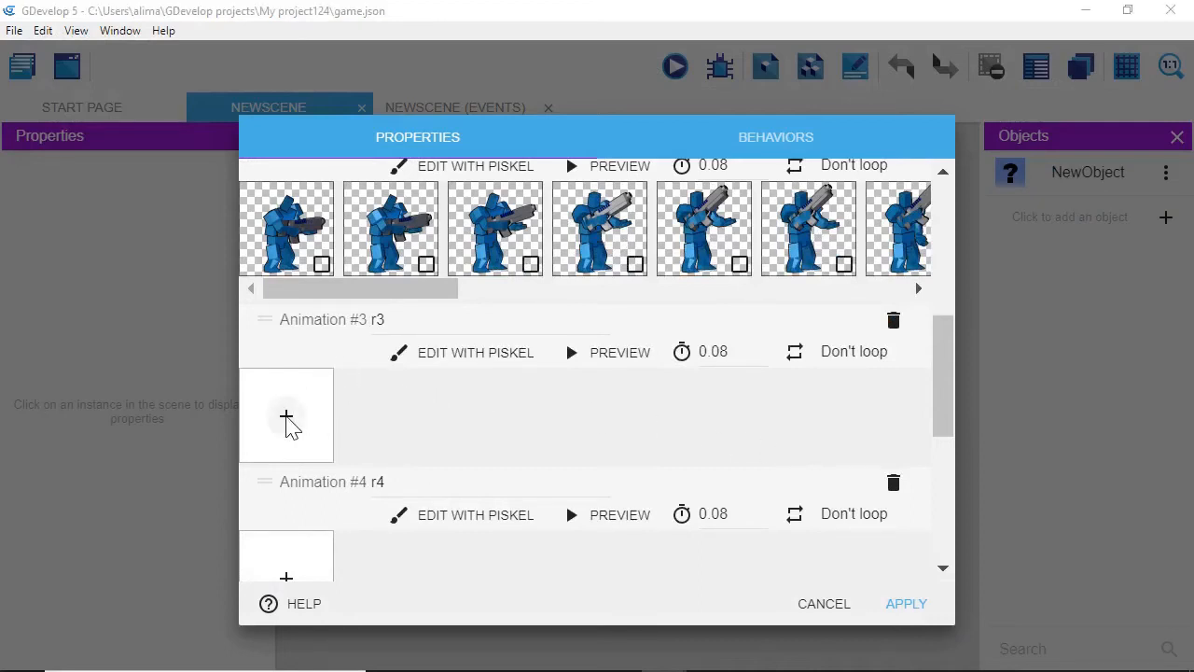
left_click(287, 418)
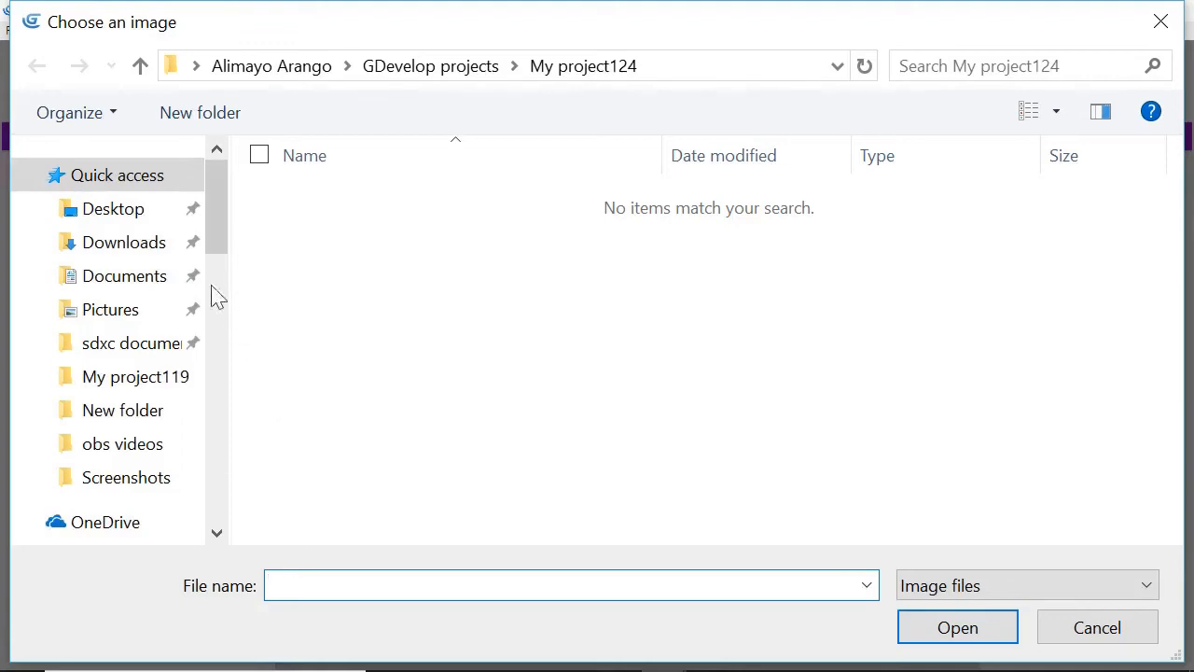
left_click(135, 224)
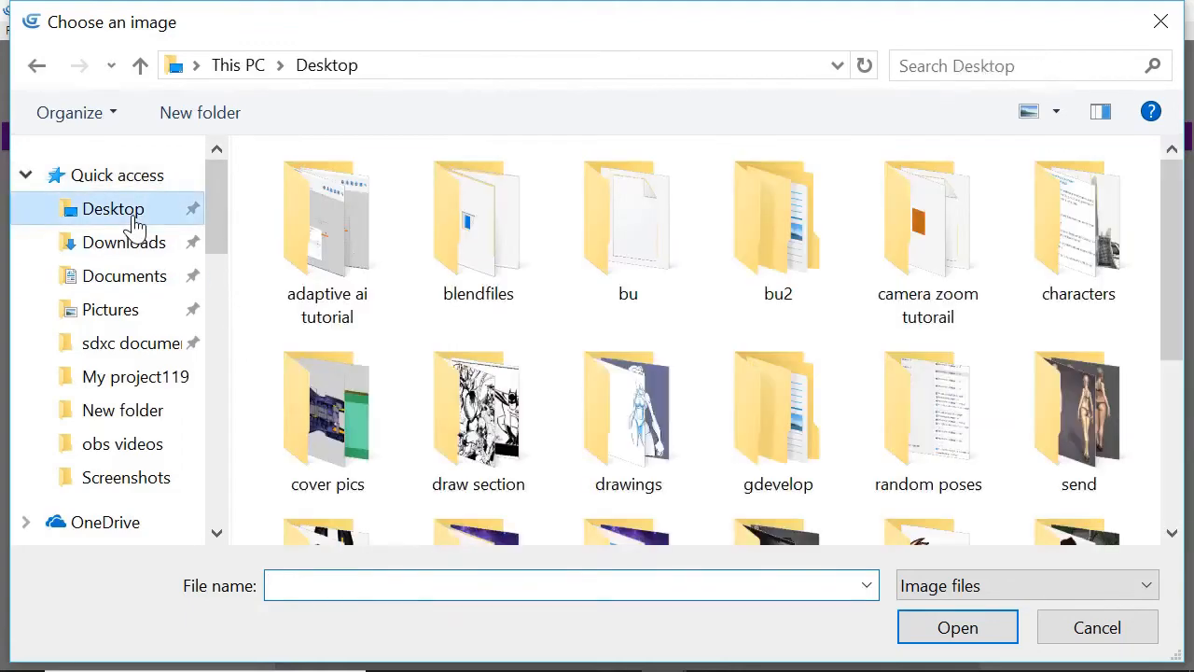
scroll(494, 390, "down", 3)
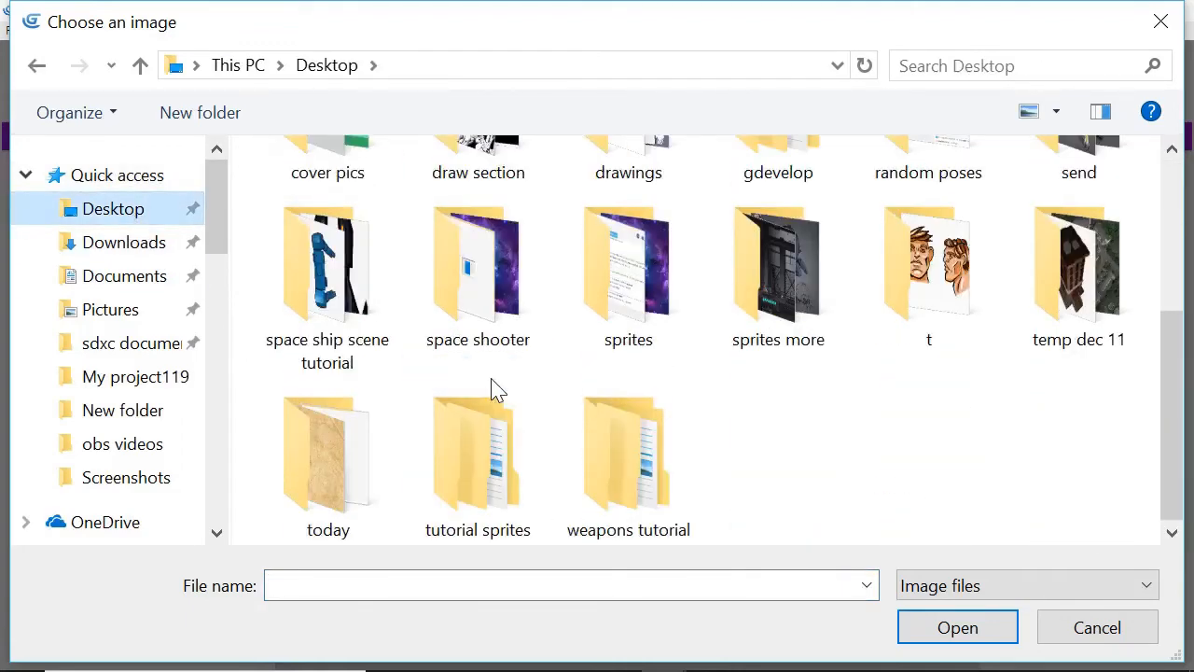
double_click(635, 308)
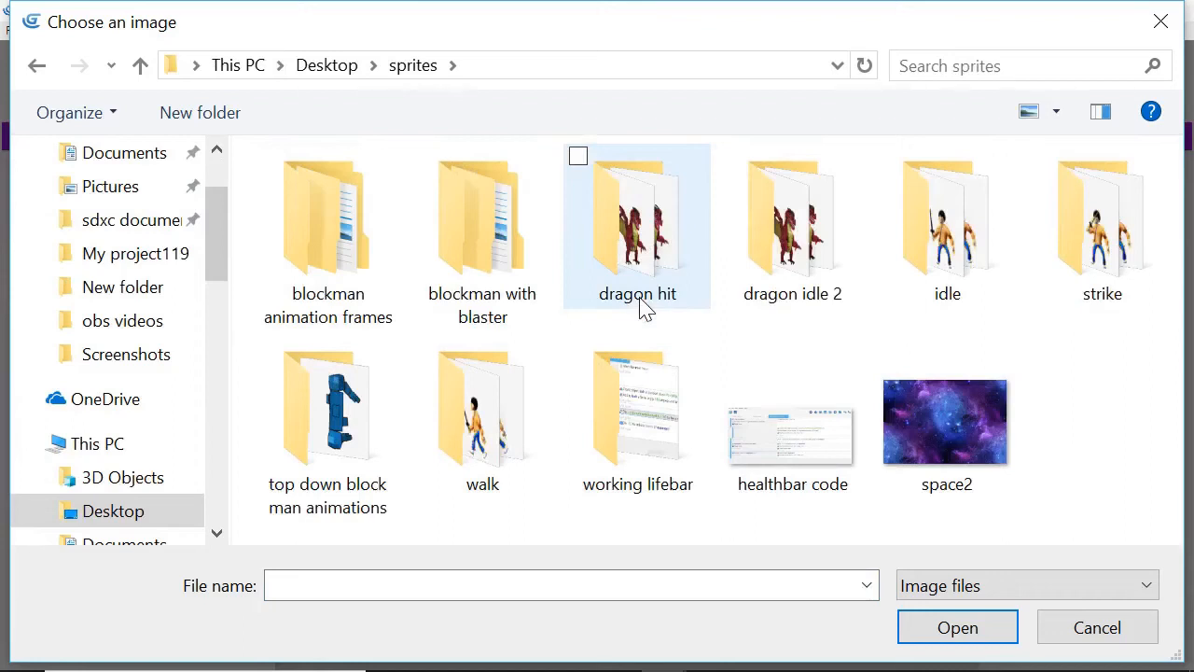
double_click(482, 245)
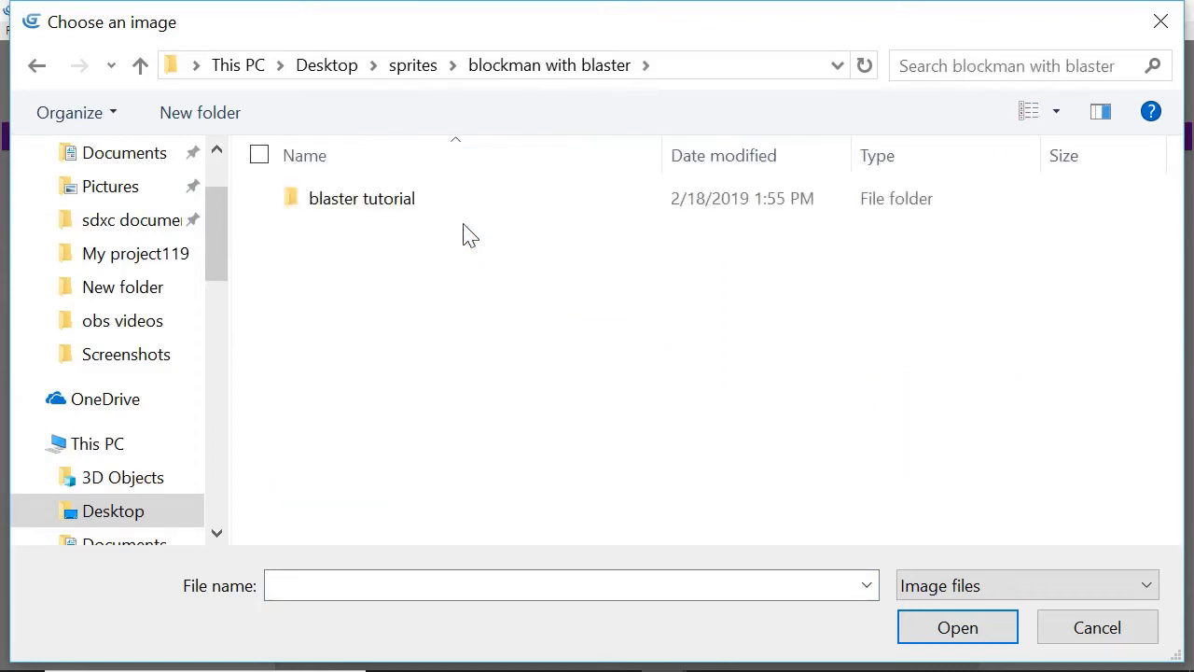
left_click(452, 213)
double_click(452, 212)
double_click(454, 214)
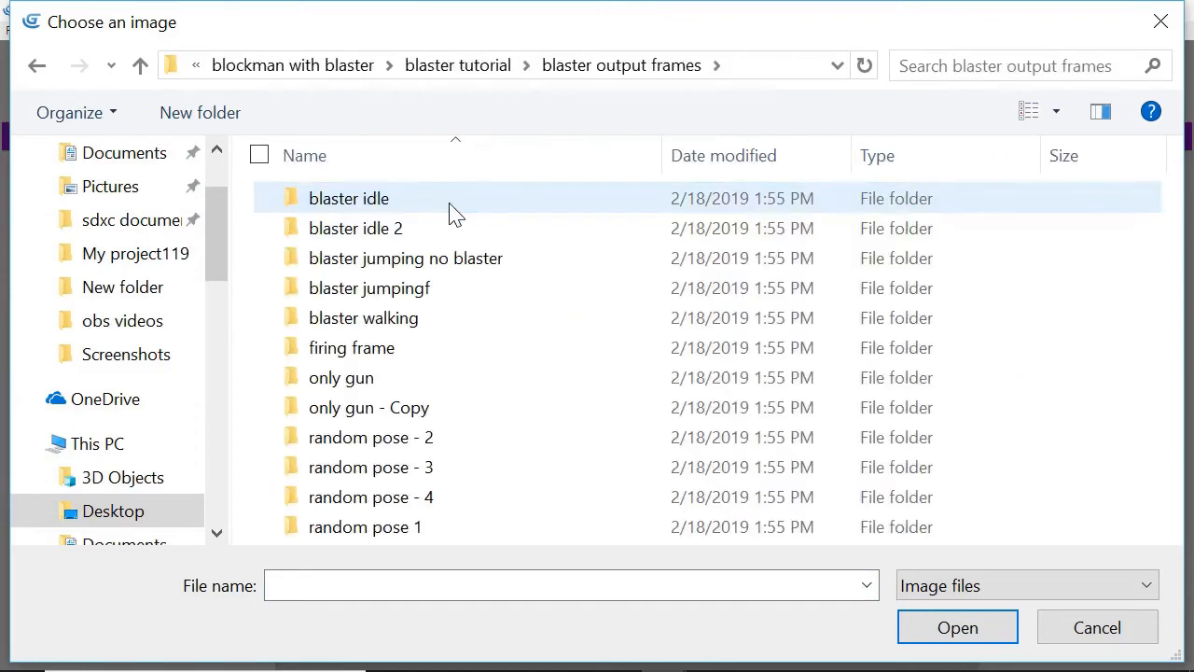
double_click(488, 471)
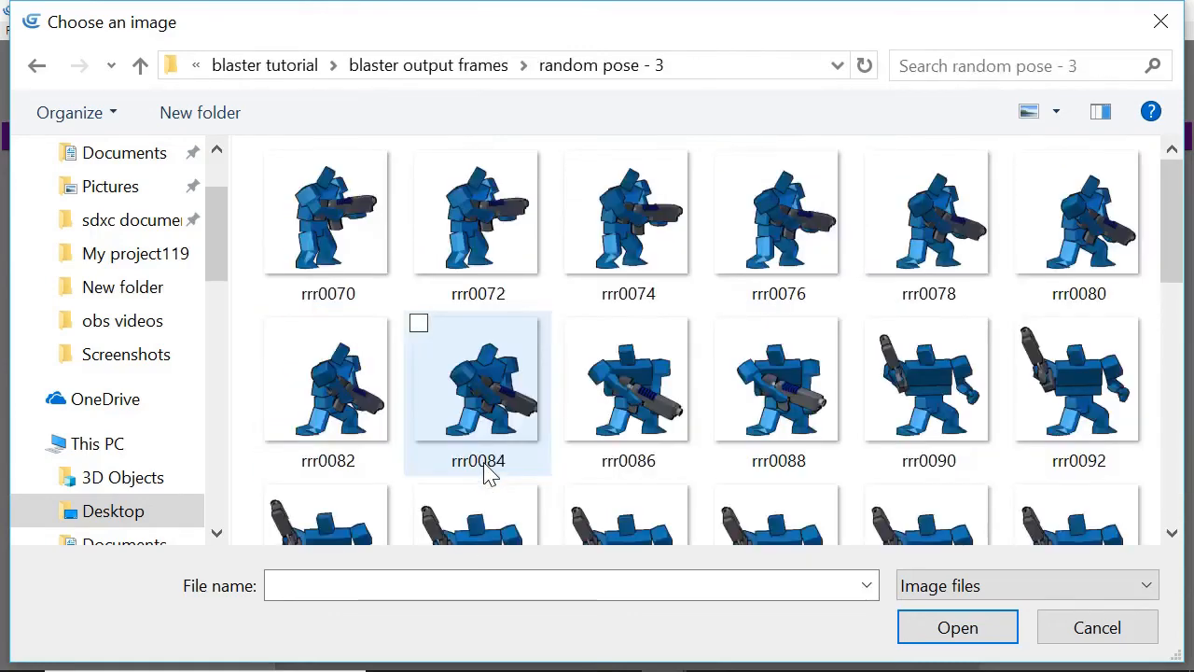
key("ctrl+a")
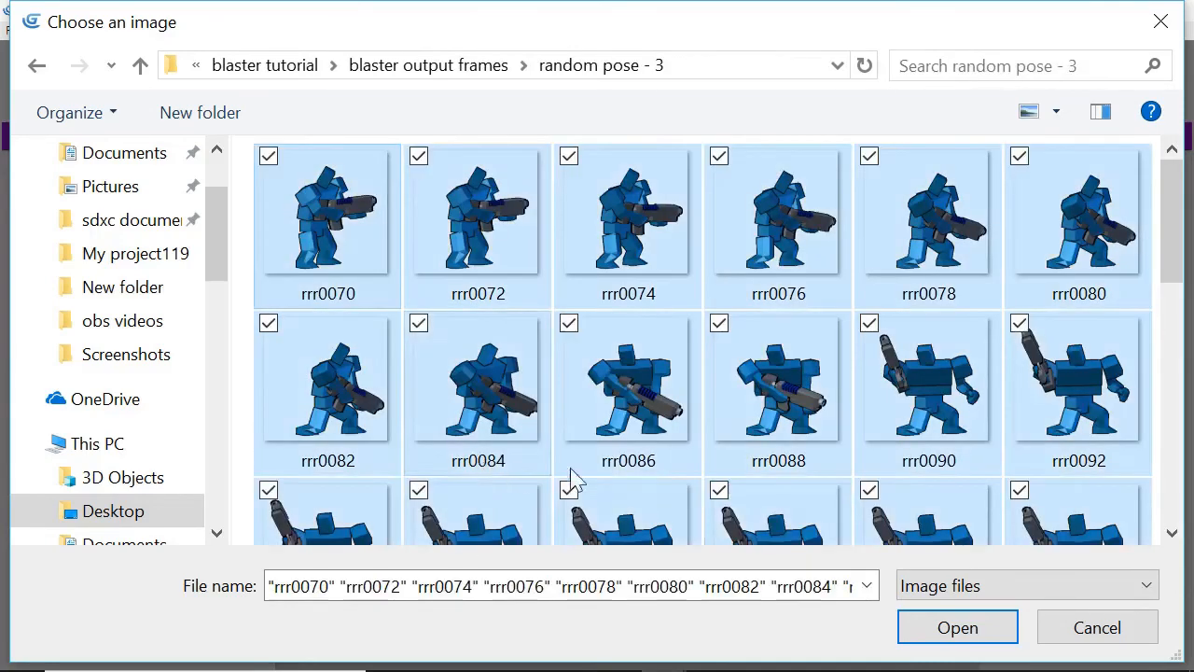
left_click(947, 637)
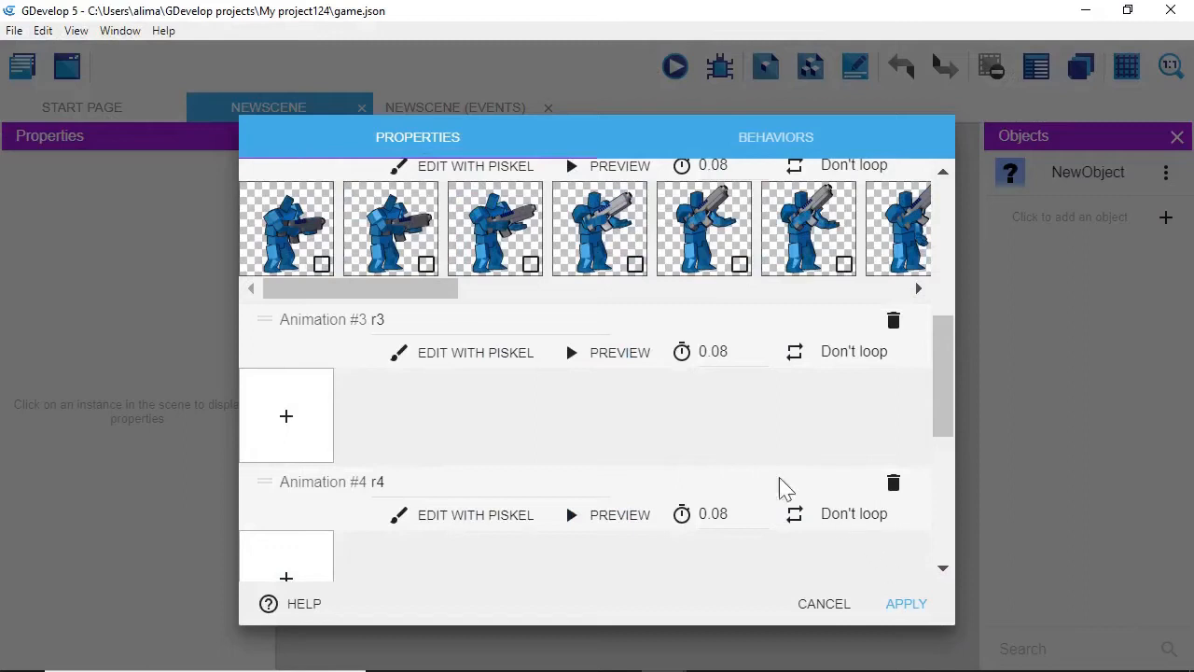
Add all images from the random pose - 4 folder, inside the Desktop sprites folder's blaster output frames, to the r4 animation
scroll(566, 526, "down", 2)
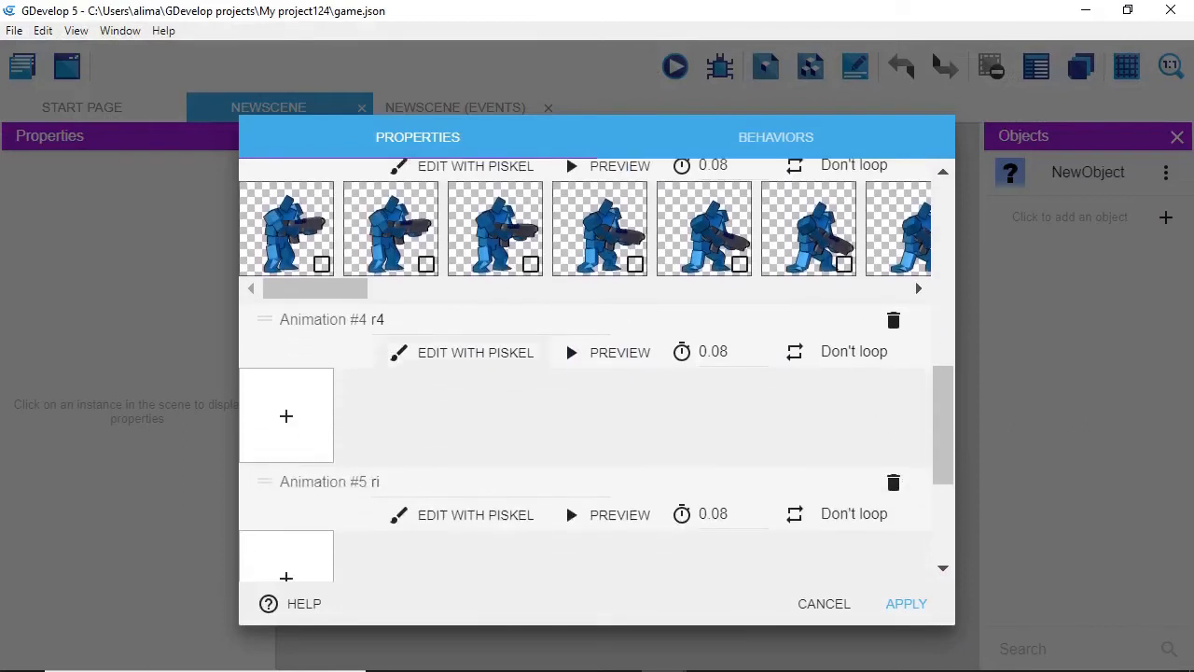
left_click(286, 418)
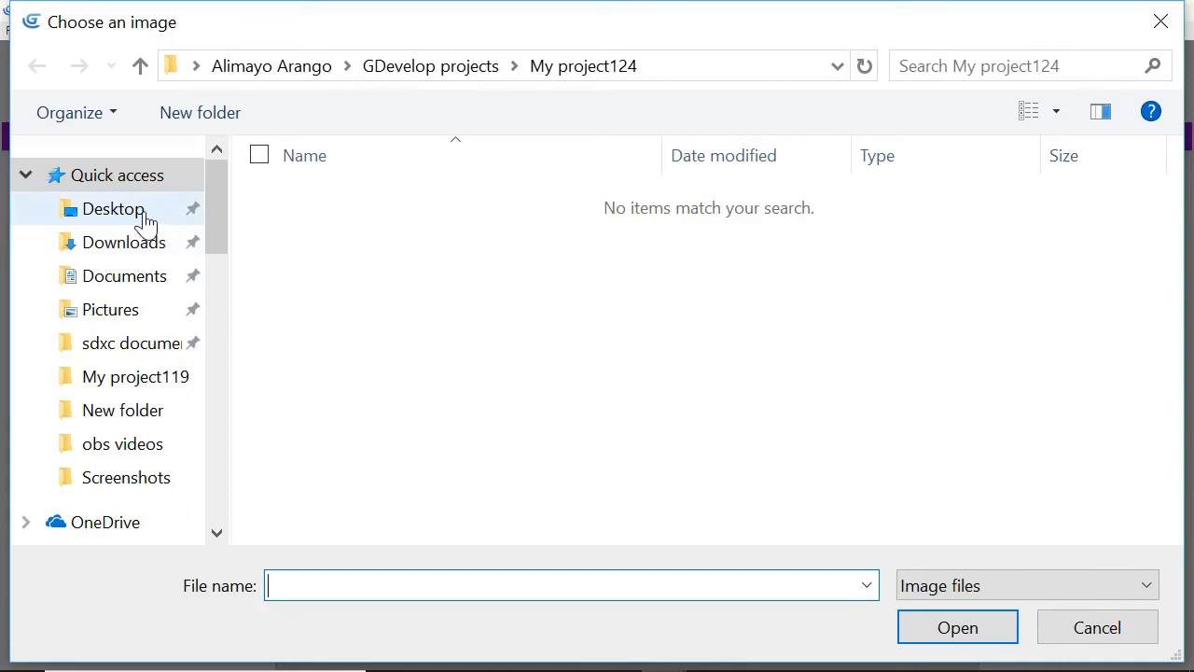
left_click(141, 220)
scroll(403, 270, "down", 2)
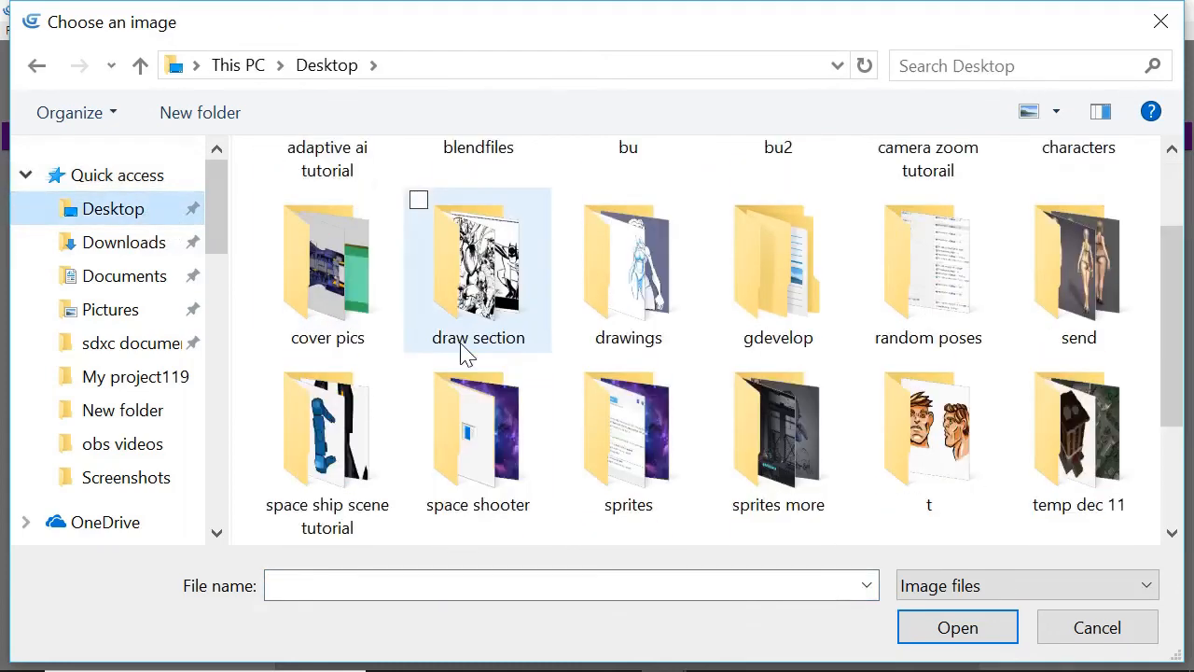
left_click(611, 441)
double_click(611, 440)
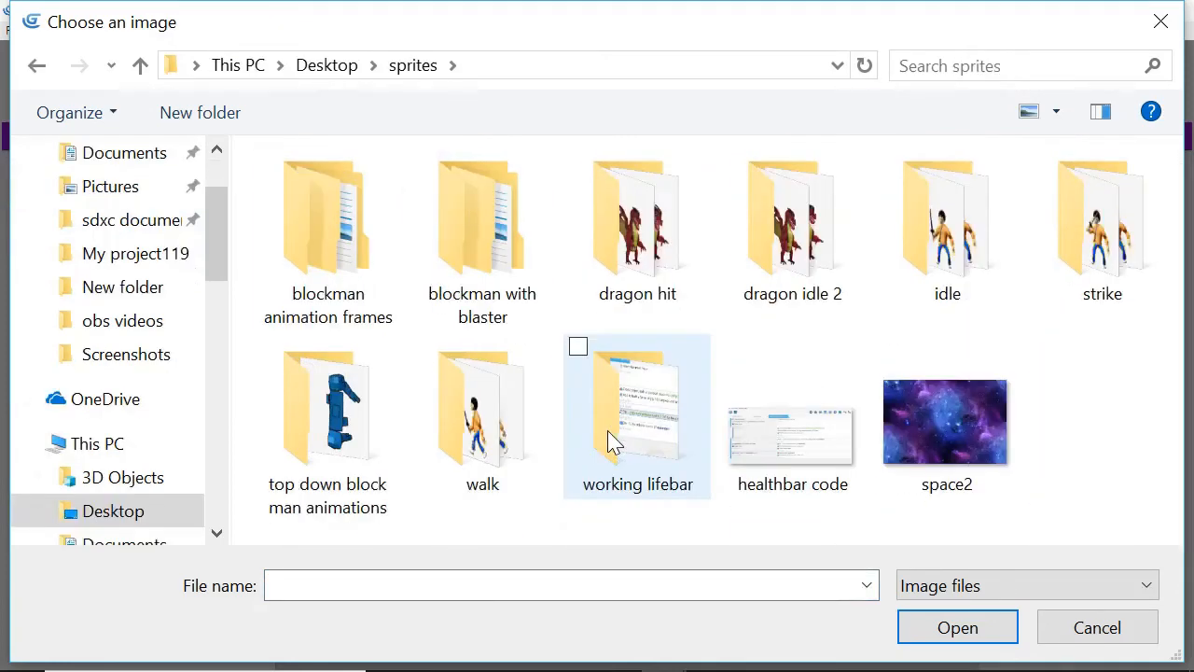
double_click(501, 267)
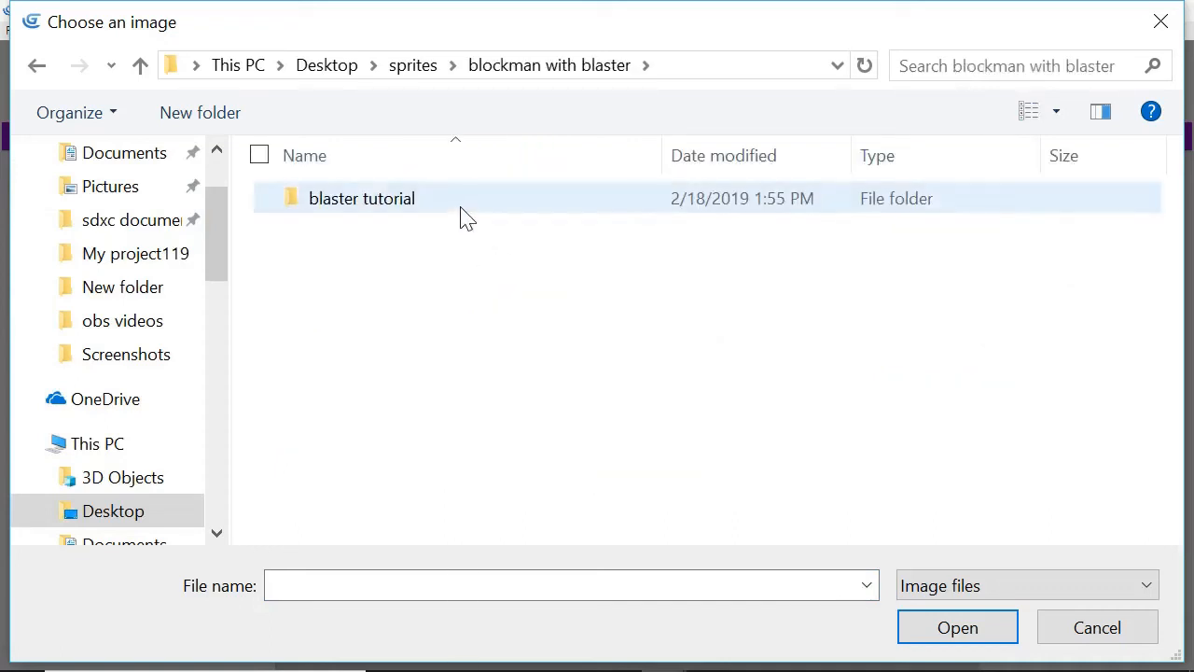
double_click(459, 214)
double_click(501, 217)
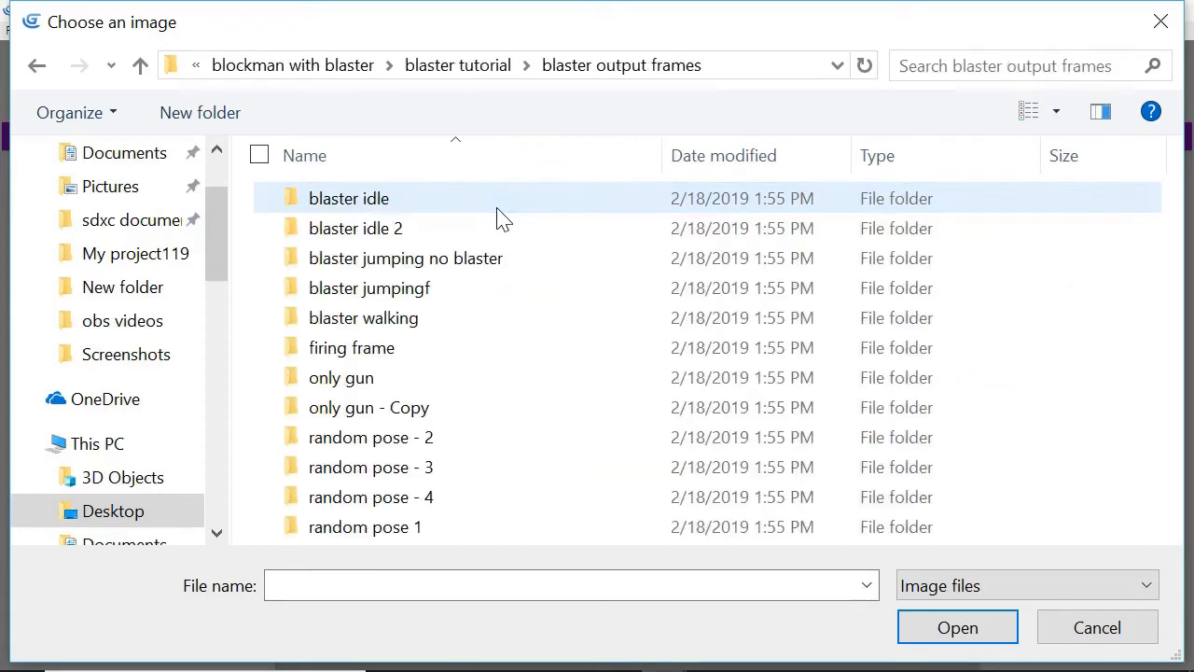
left_click(504, 506)
double_click(503, 507)
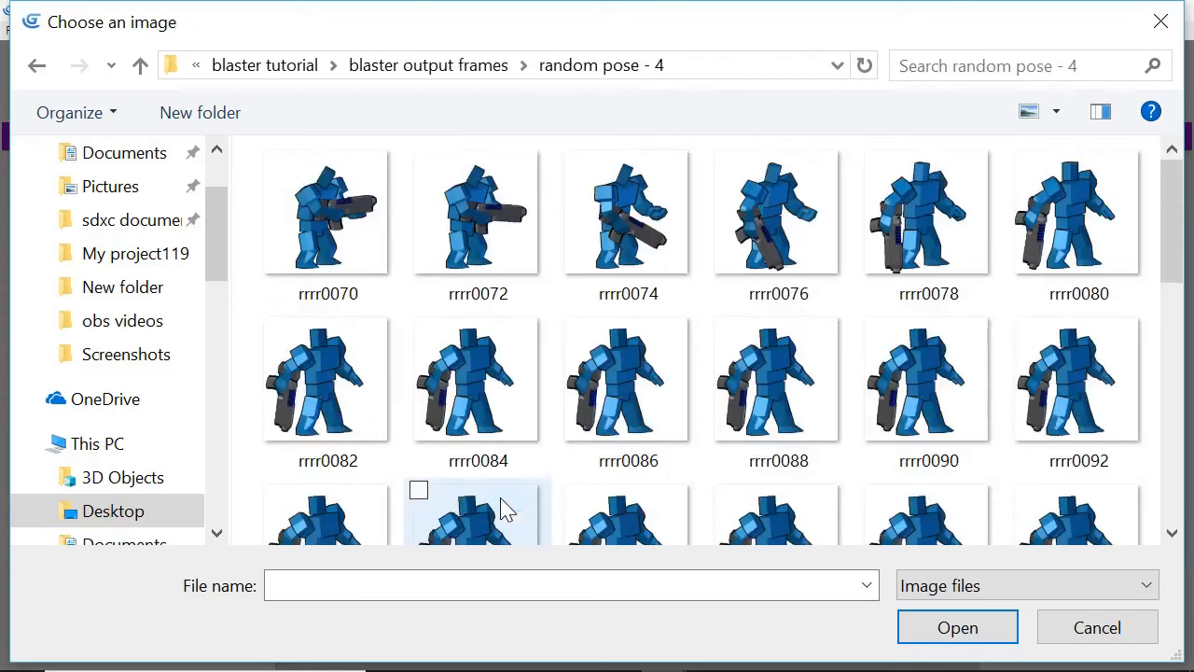
key("ctrl+a")
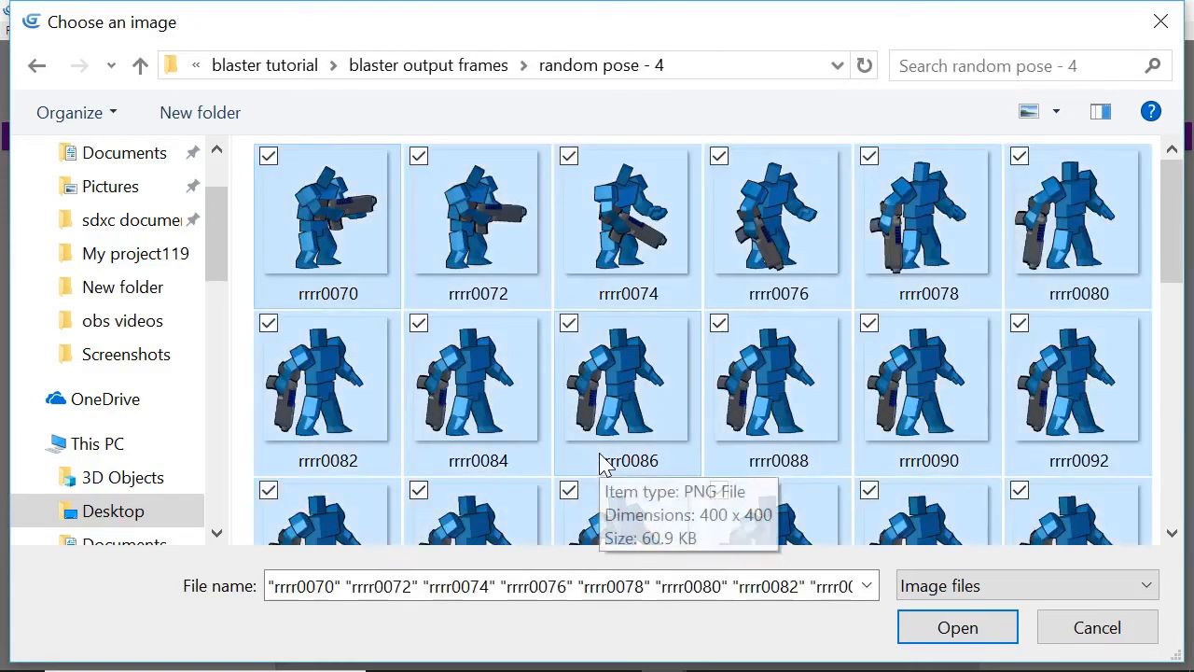
left_click(954, 640)
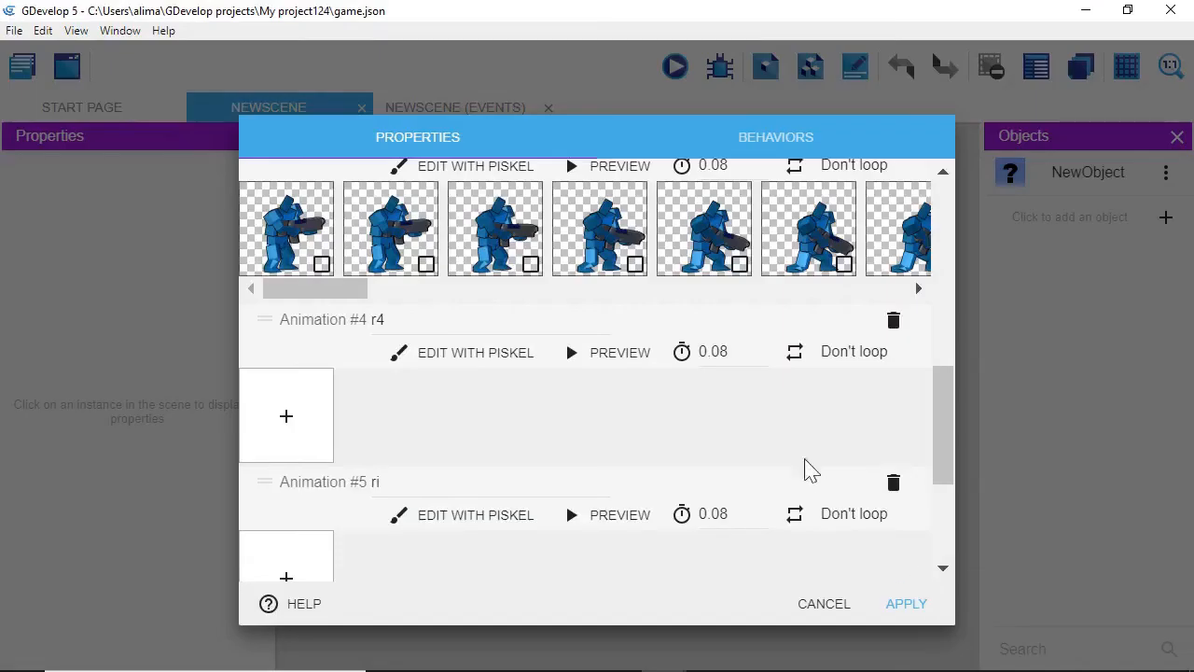
Clear the name ri of the player's empty Animation #5
scroll(770, 429, "down", 3)
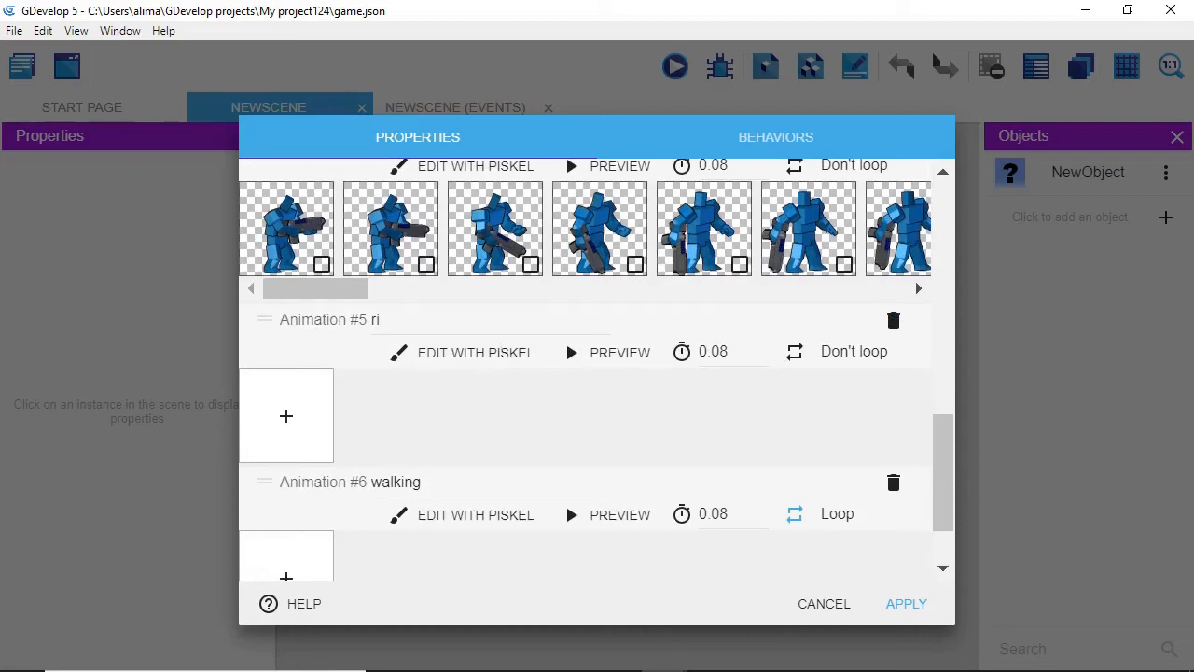
left_click(381, 320)
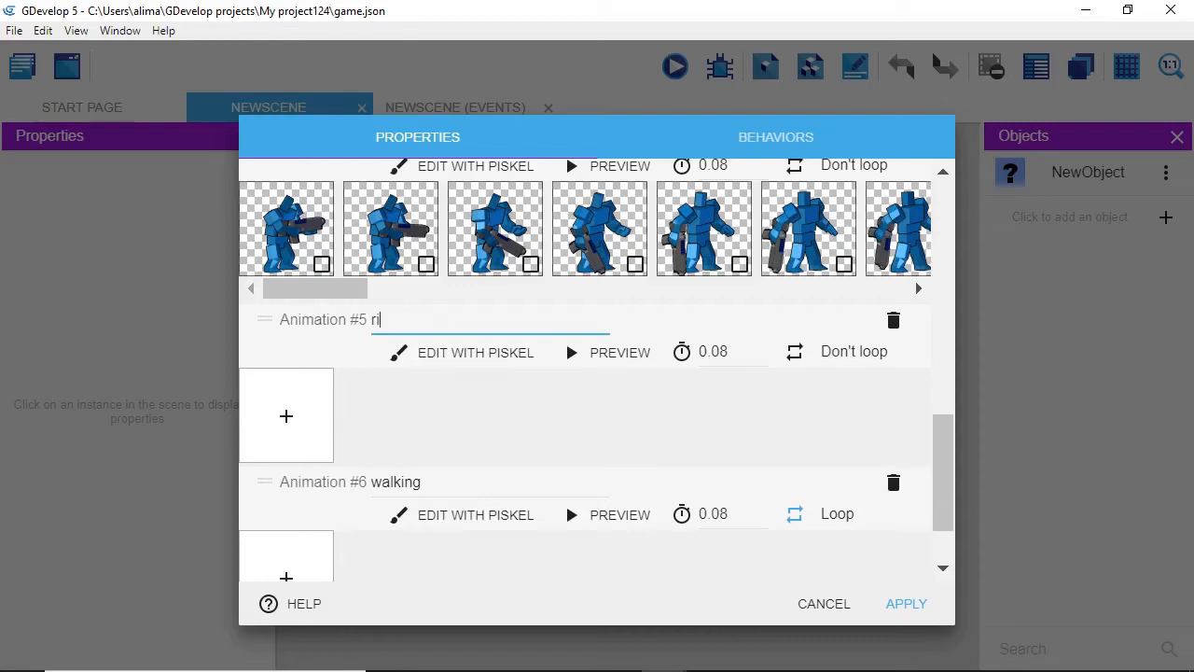
key("BackSpace")
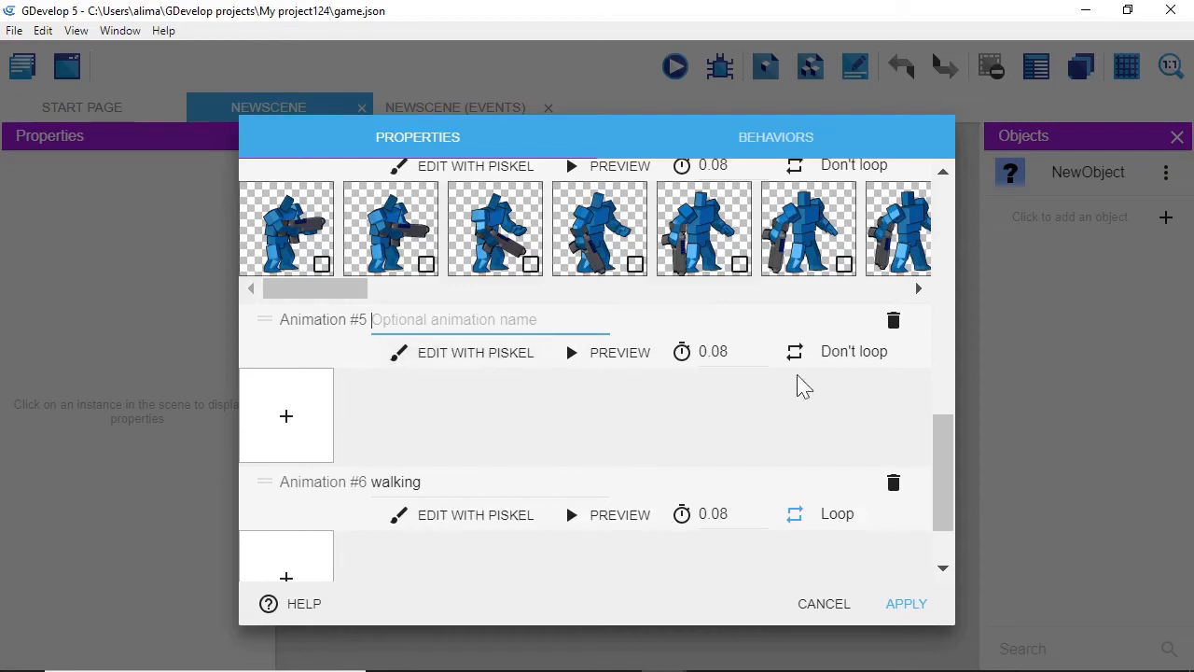
left_click(894, 323)
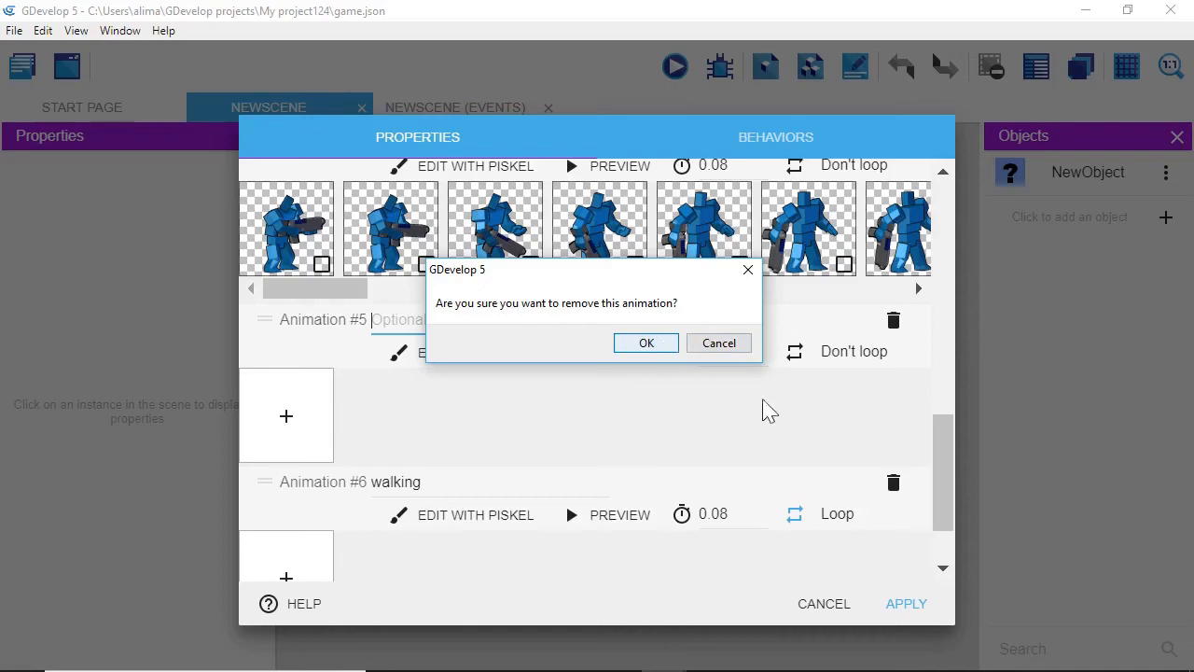
left_click(720, 345)
Remove the empty, unnamed Animation #5 between r4 and walking from the player object
scroll(765, 419, "down", 1)
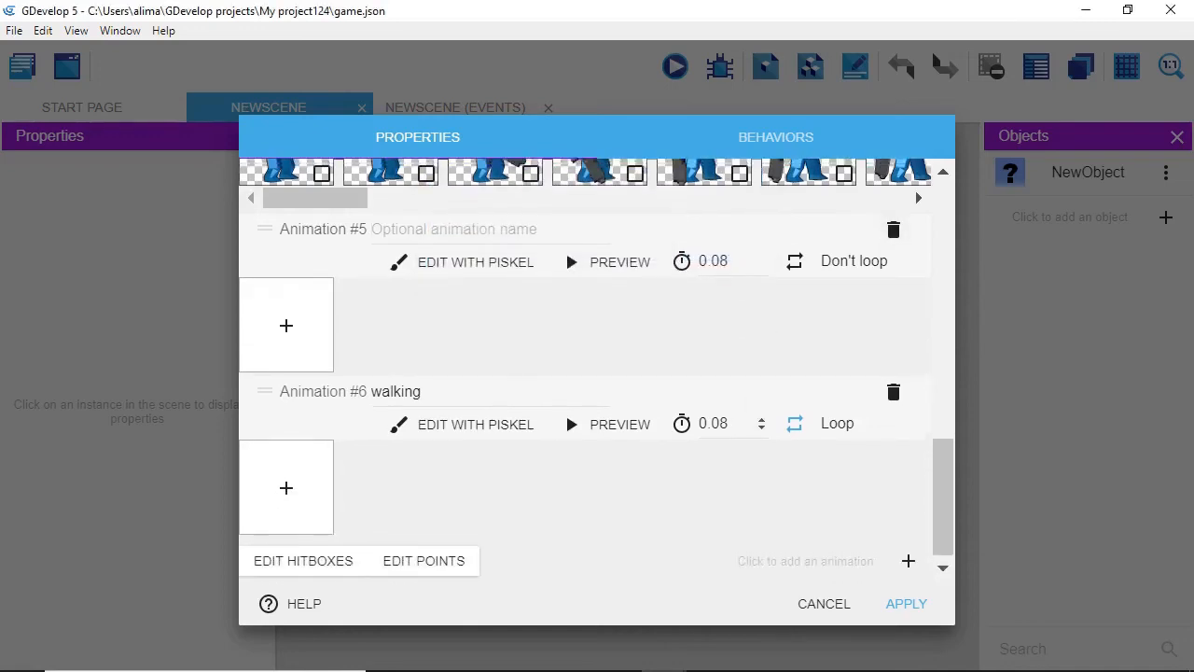
scroll(852, 407, "up", 2)
left_click(893, 413)
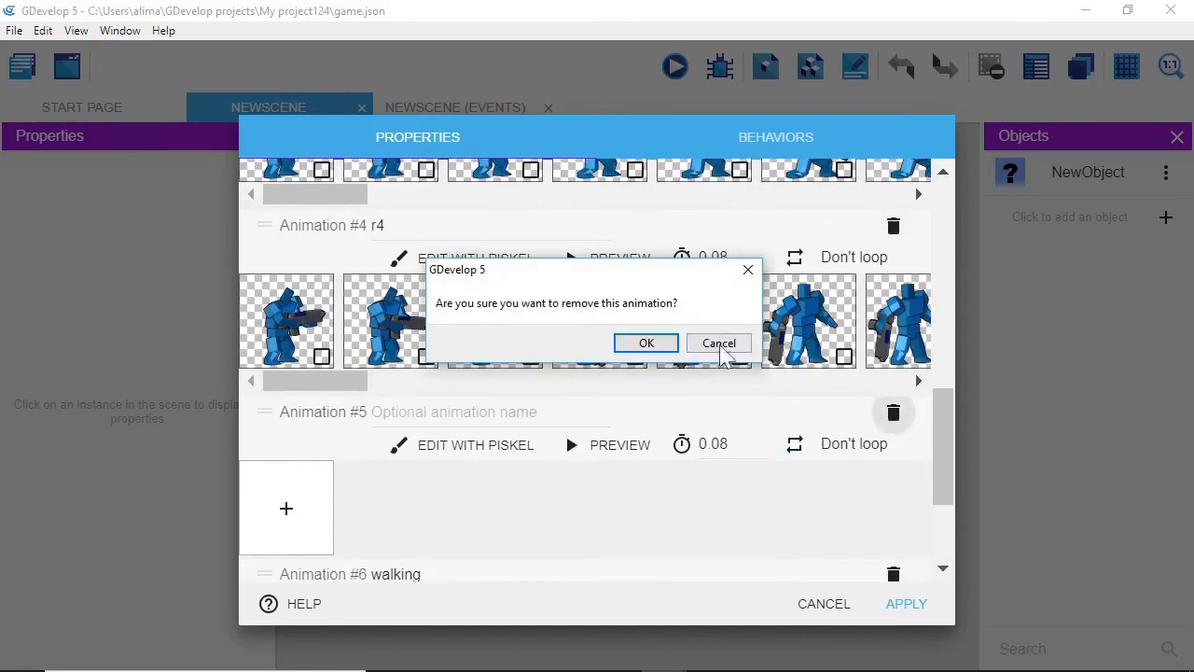
left_click(643, 341)
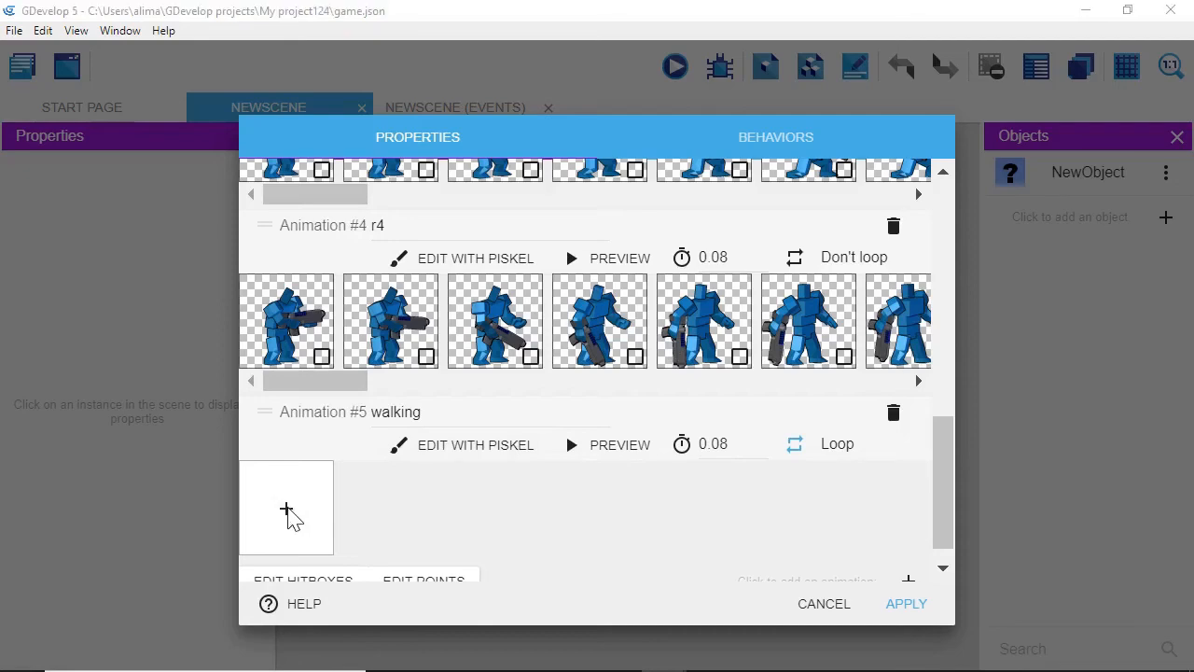
Add all images from the blaster walking folder, inside the Desktop sprites folder's blaster output frames, to the walking animation
left_click(289, 511)
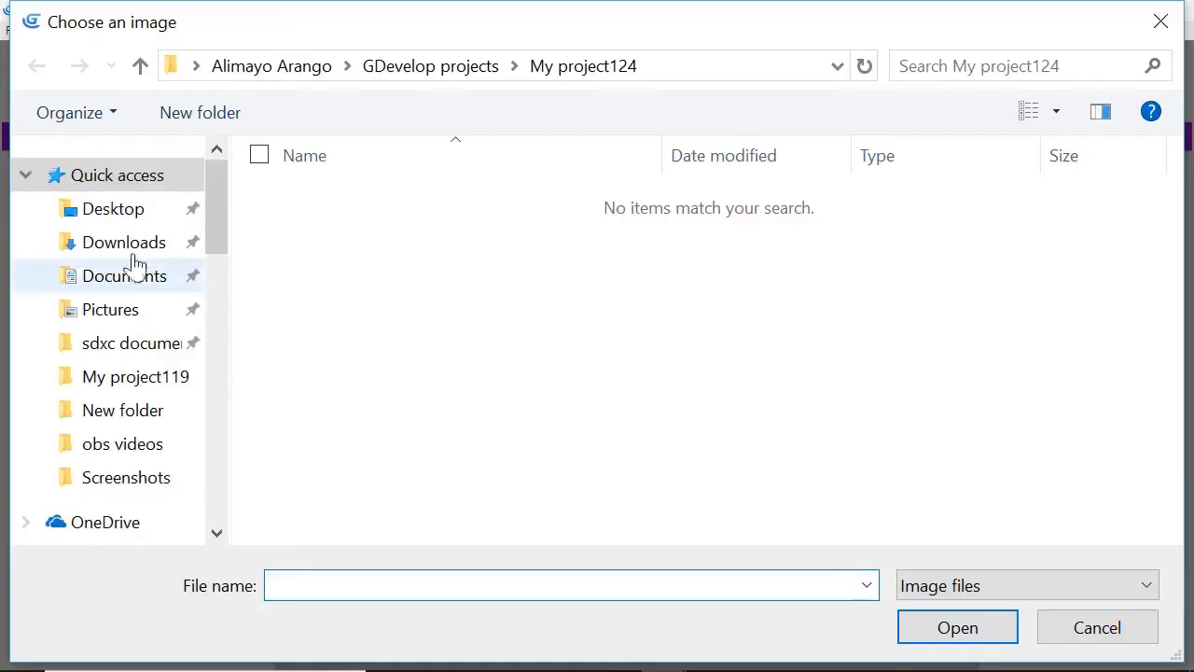
left_click(117, 215)
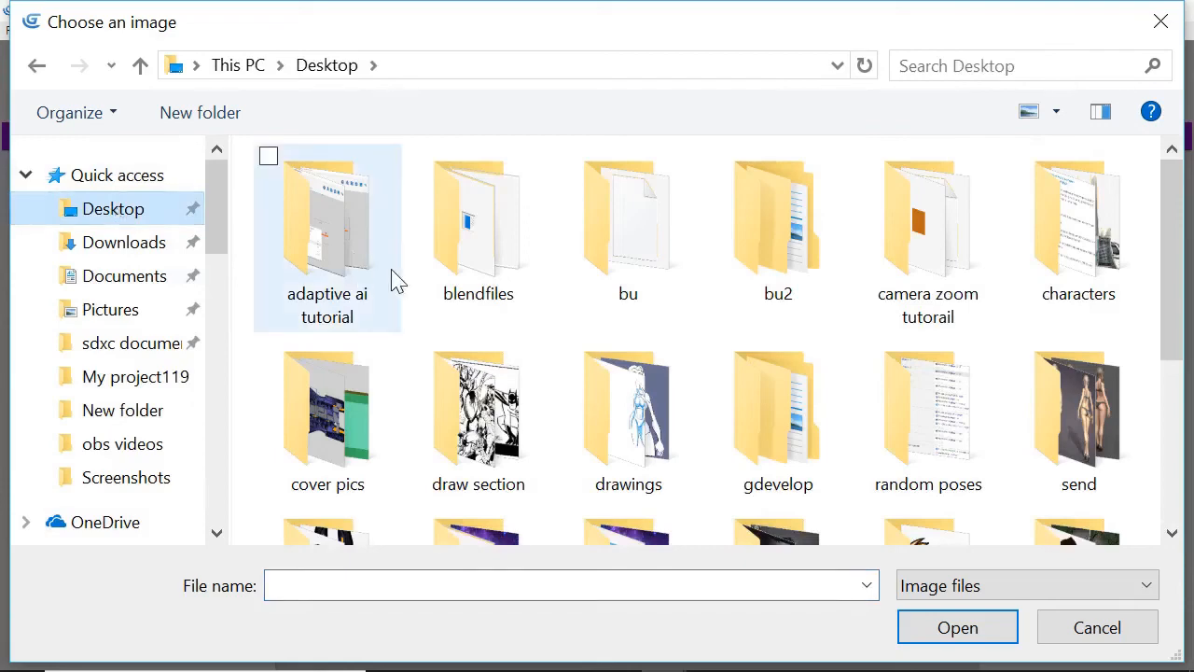
scroll(533, 404, "down", 1)
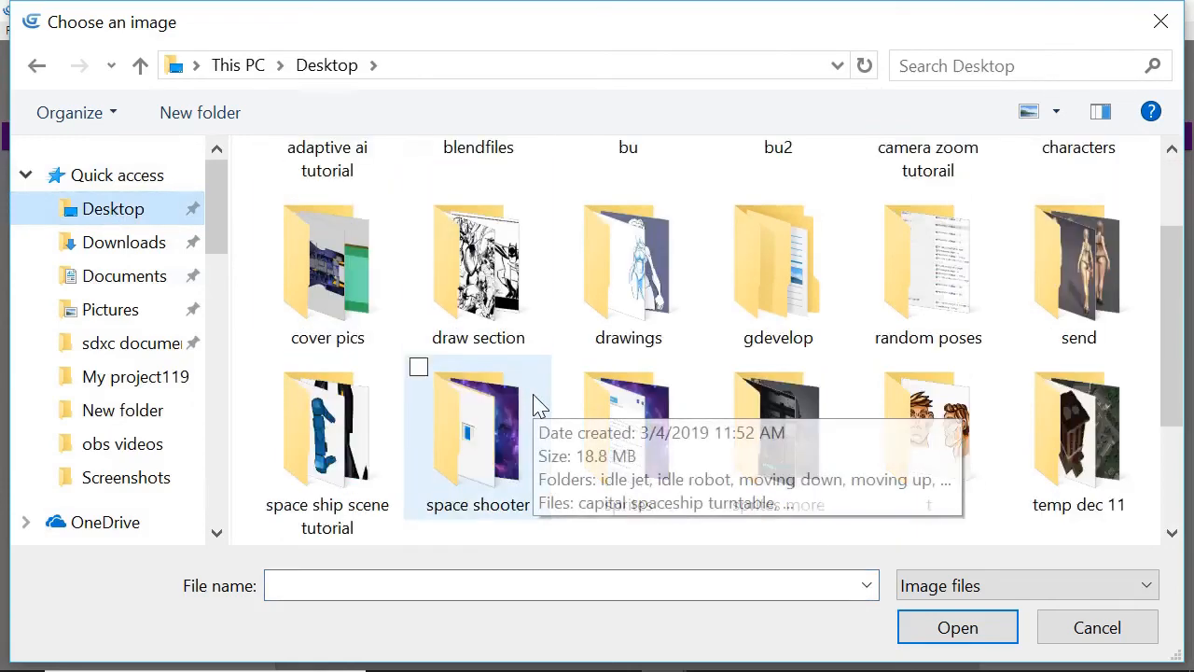
left_click(632, 434)
double_click(632, 434)
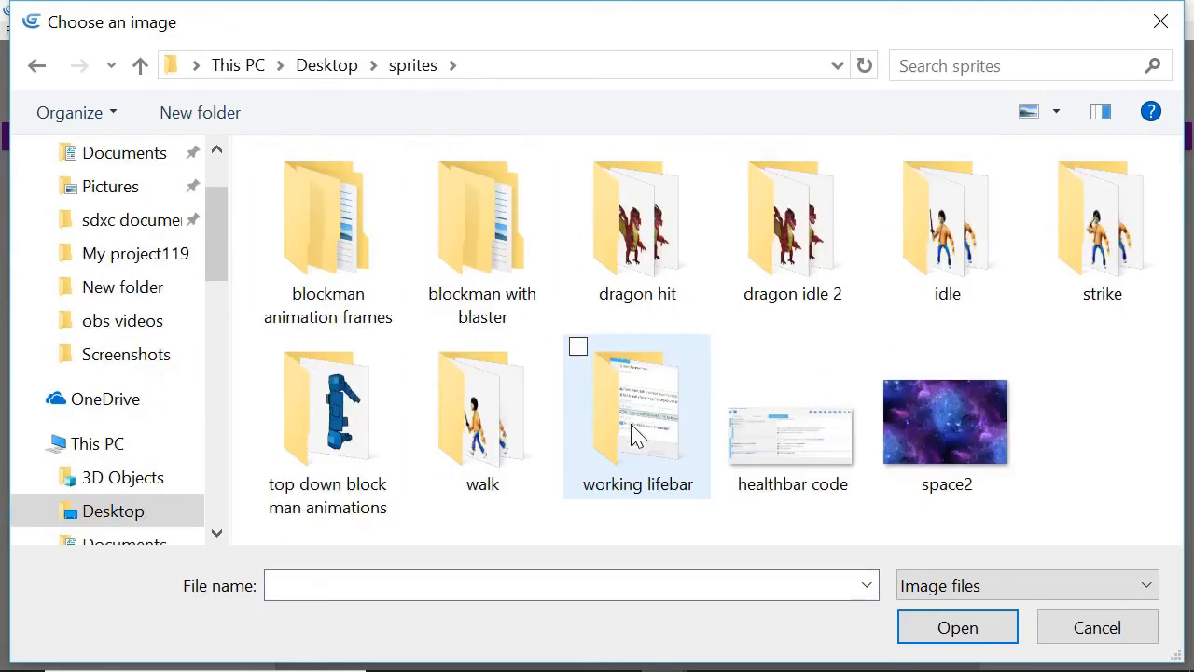
double_click(496, 261)
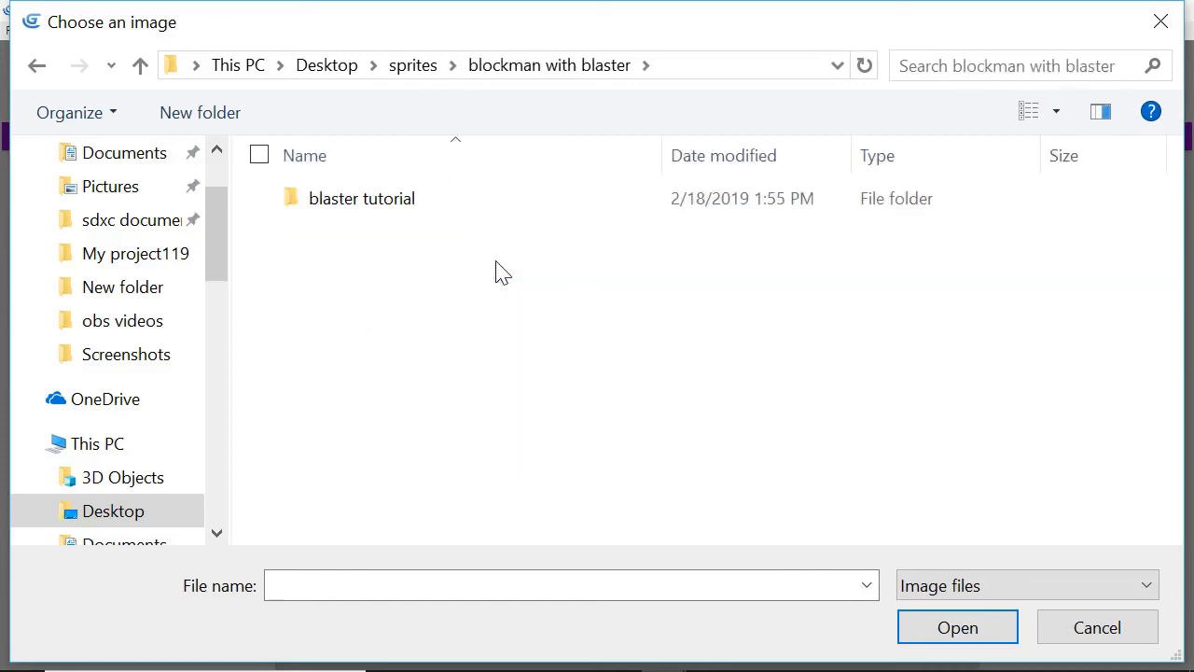
double_click(471, 210)
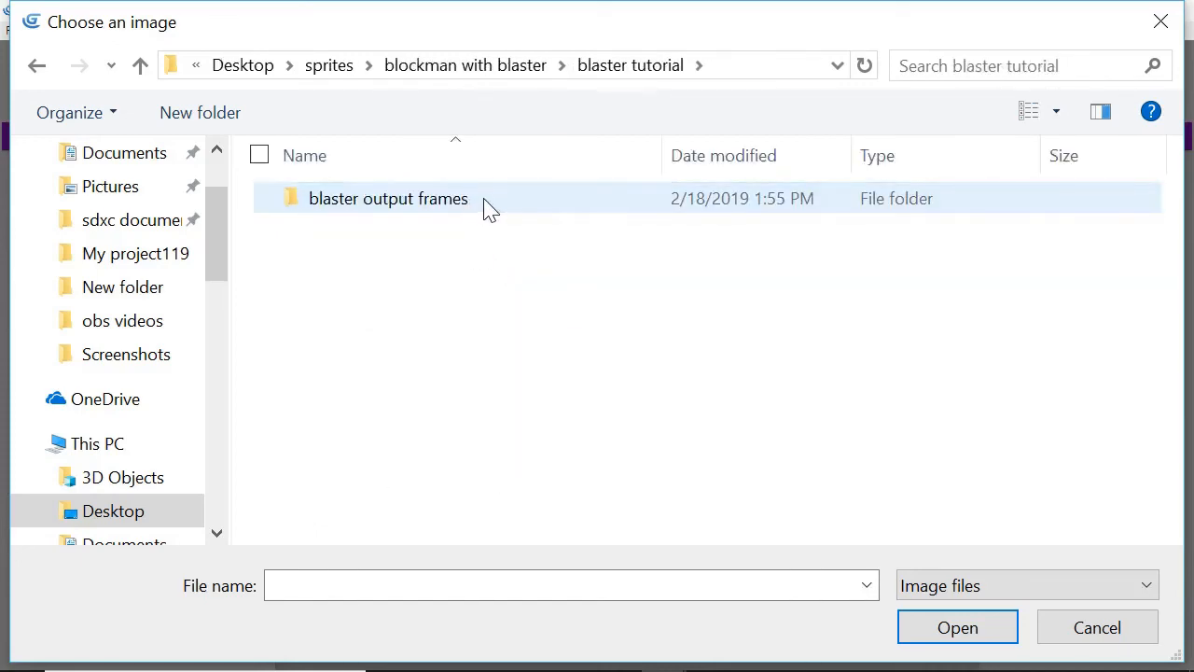
left_click(489, 210)
double_click(490, 210)
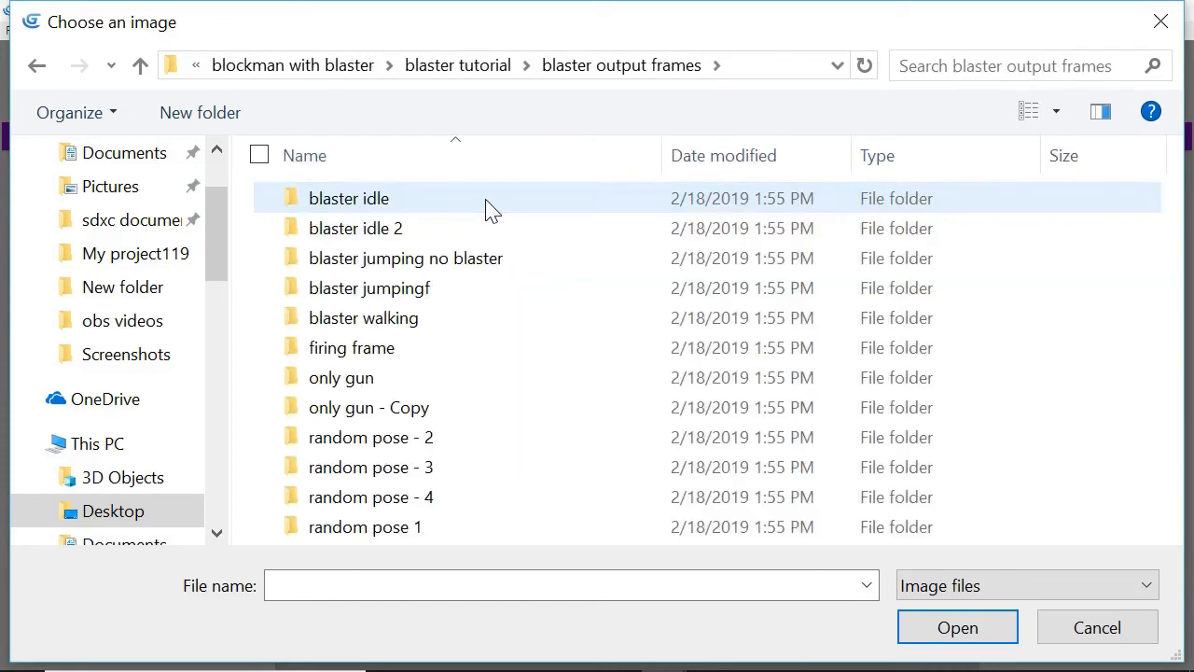
left_click(500, 326)
double_click(500, 326)
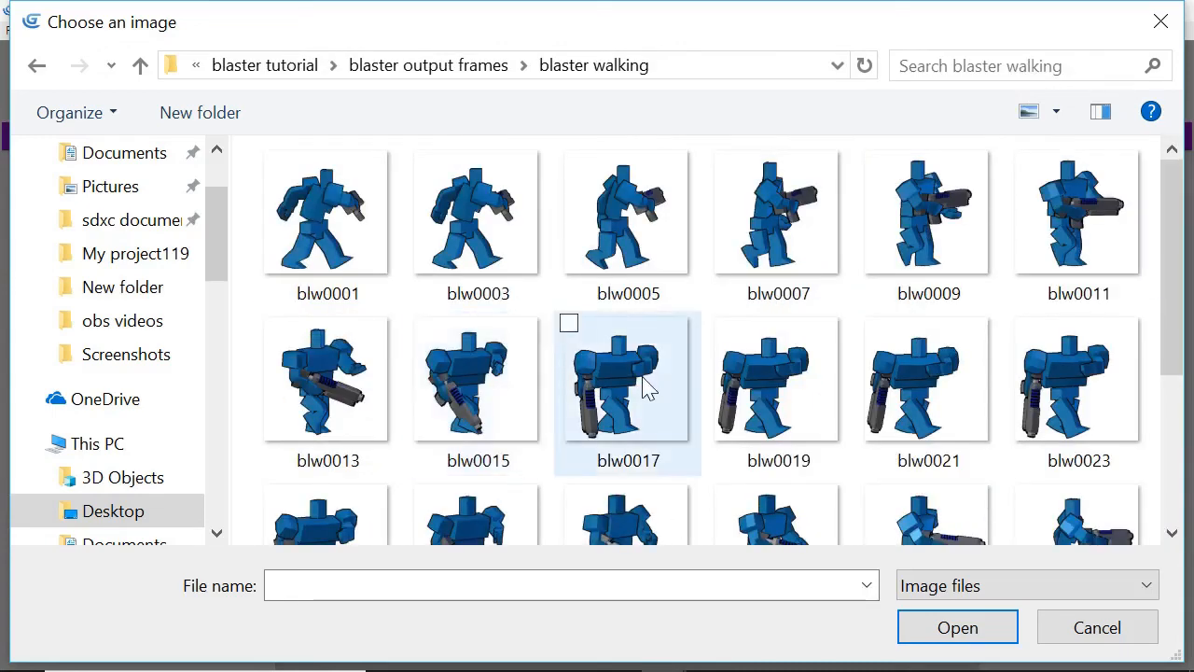
key("ctrl+a")
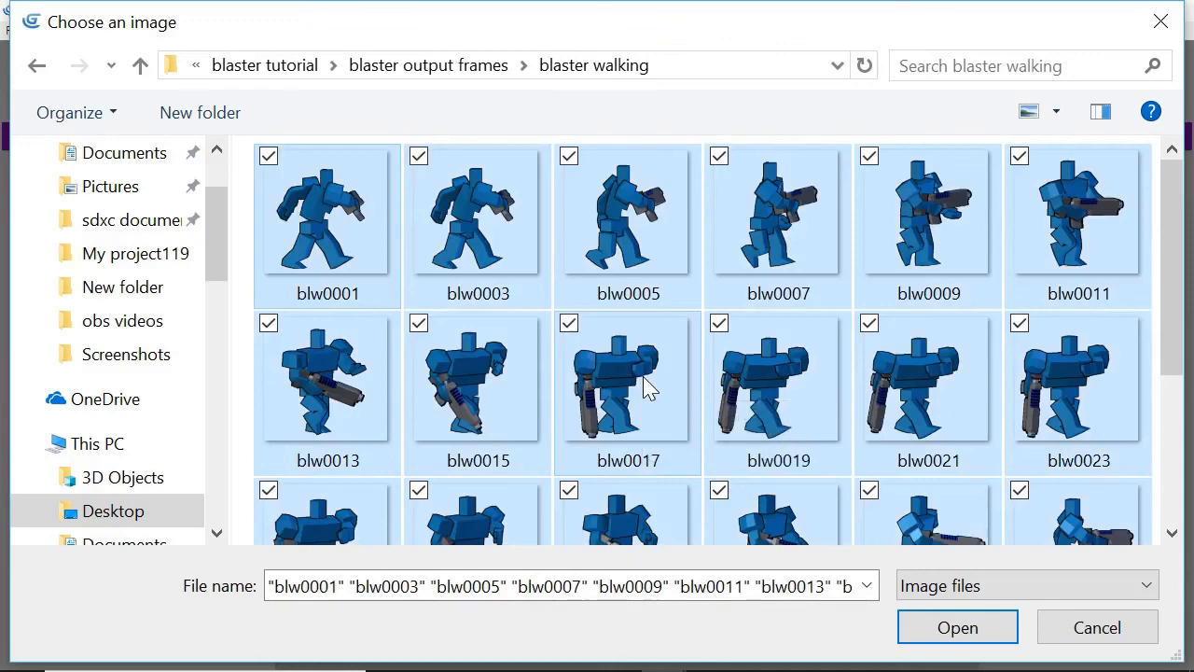
left_click(939, 629)
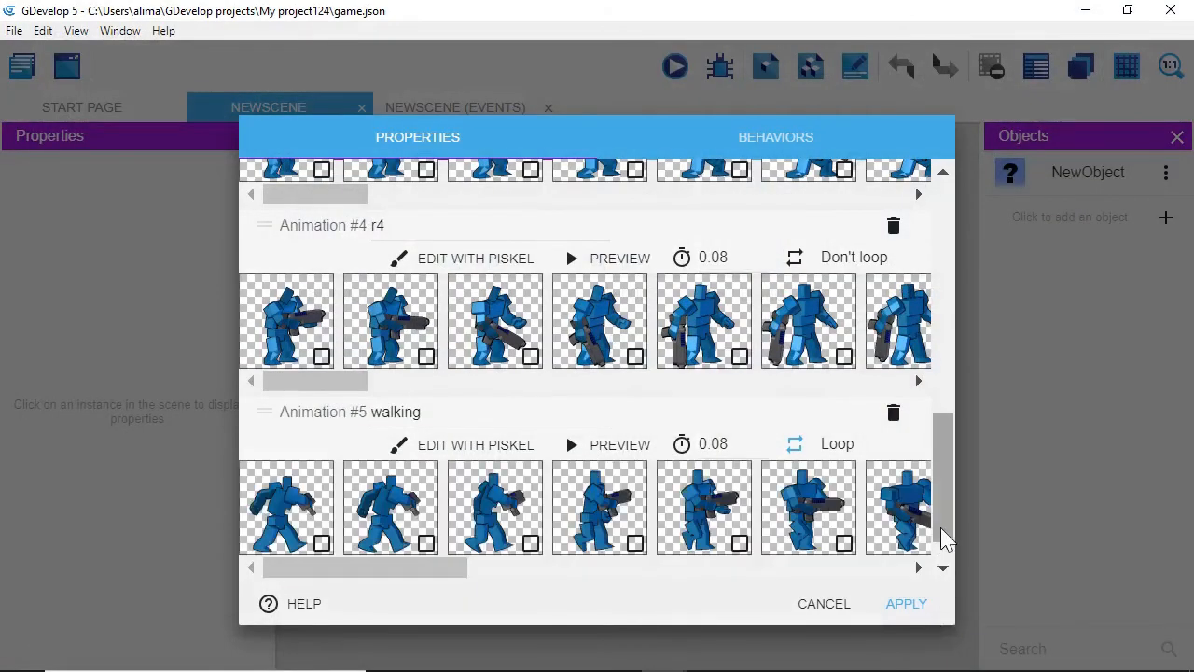
Add the Platformer character behavior with its default settings to the player object and apply the object's changes
left_click_drag(940, 533, 961, 554)
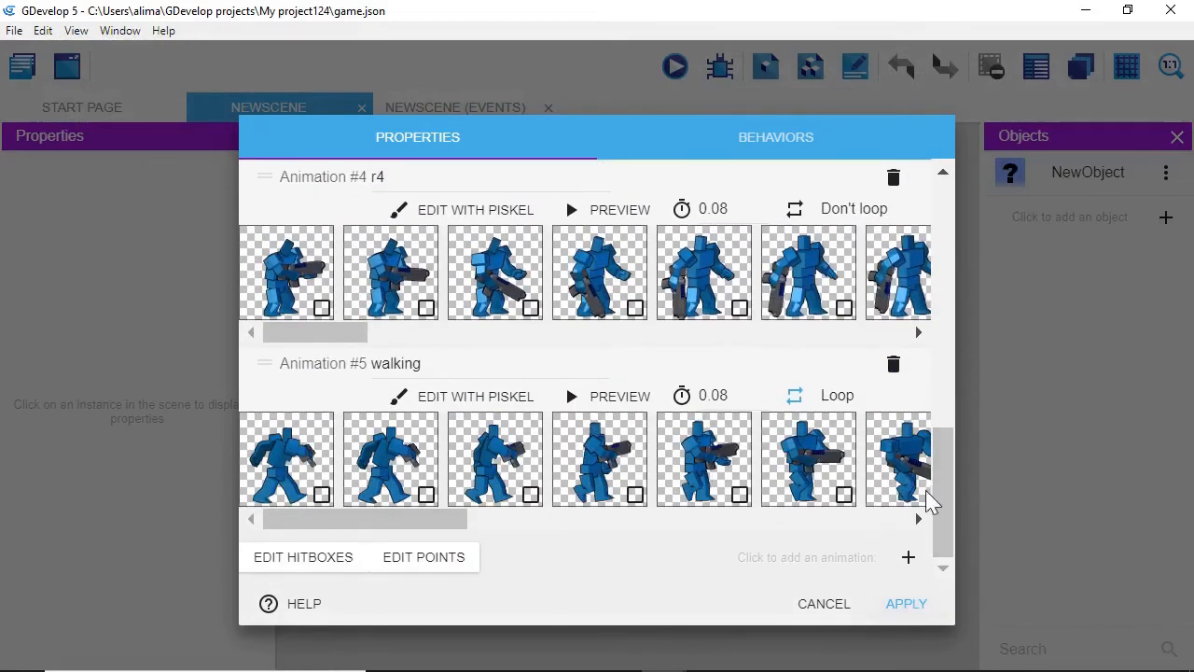
left_click_drag(936, 509, 943, 226)
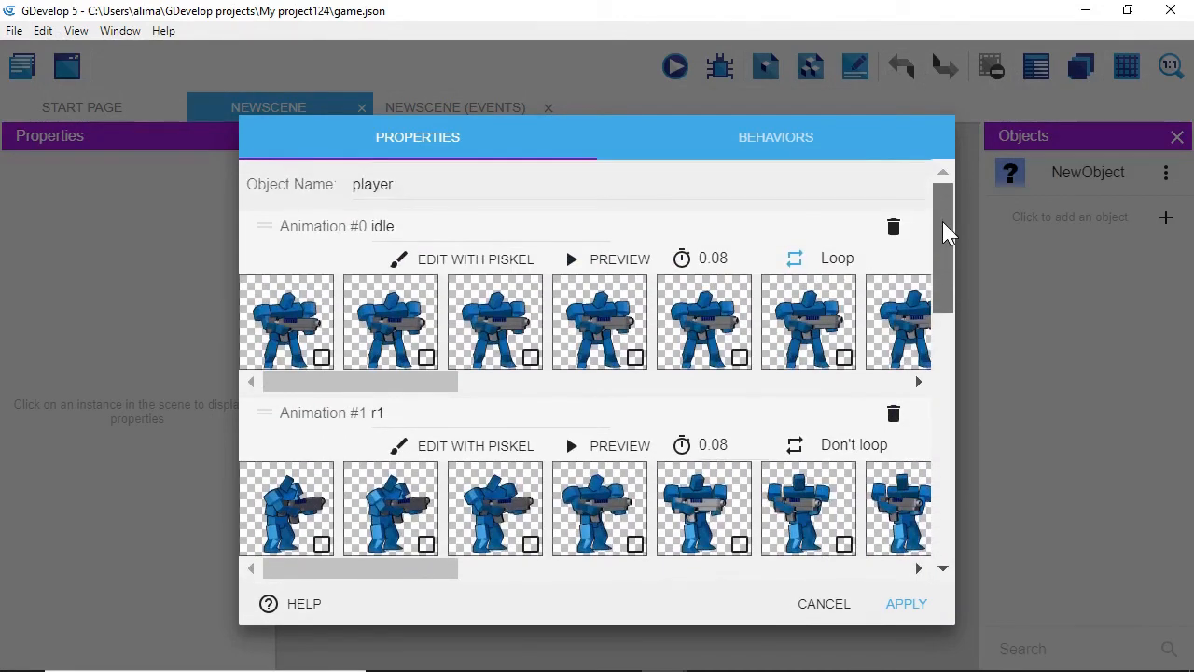
left_click(764, 134)
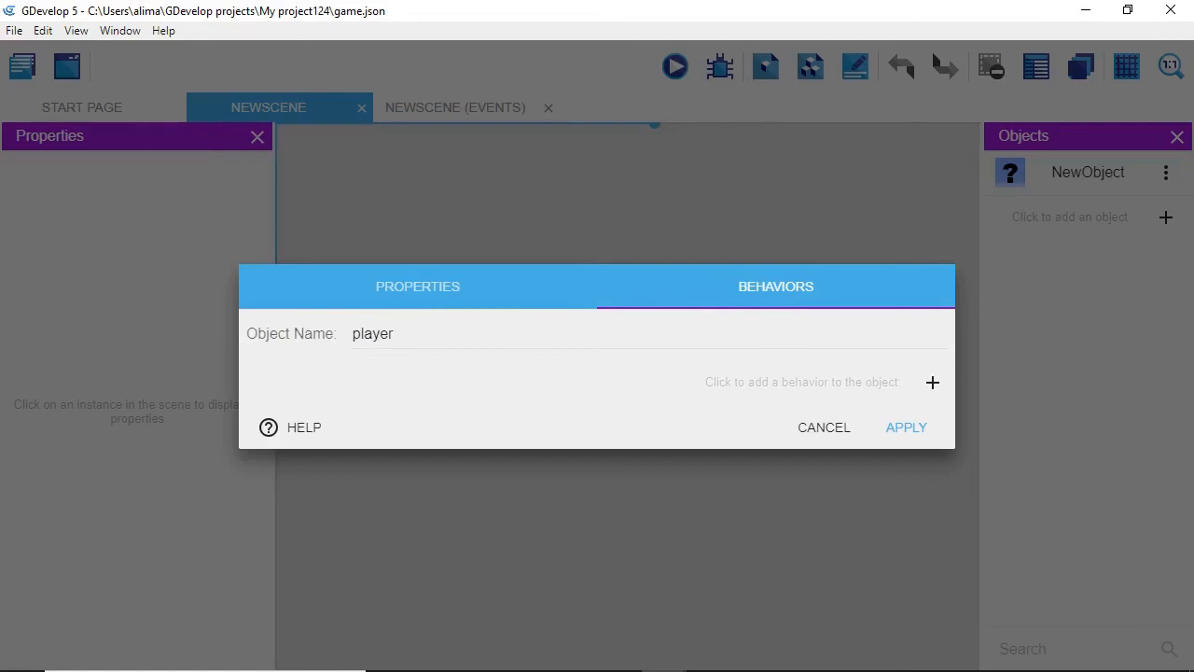
left_click(933, 384)
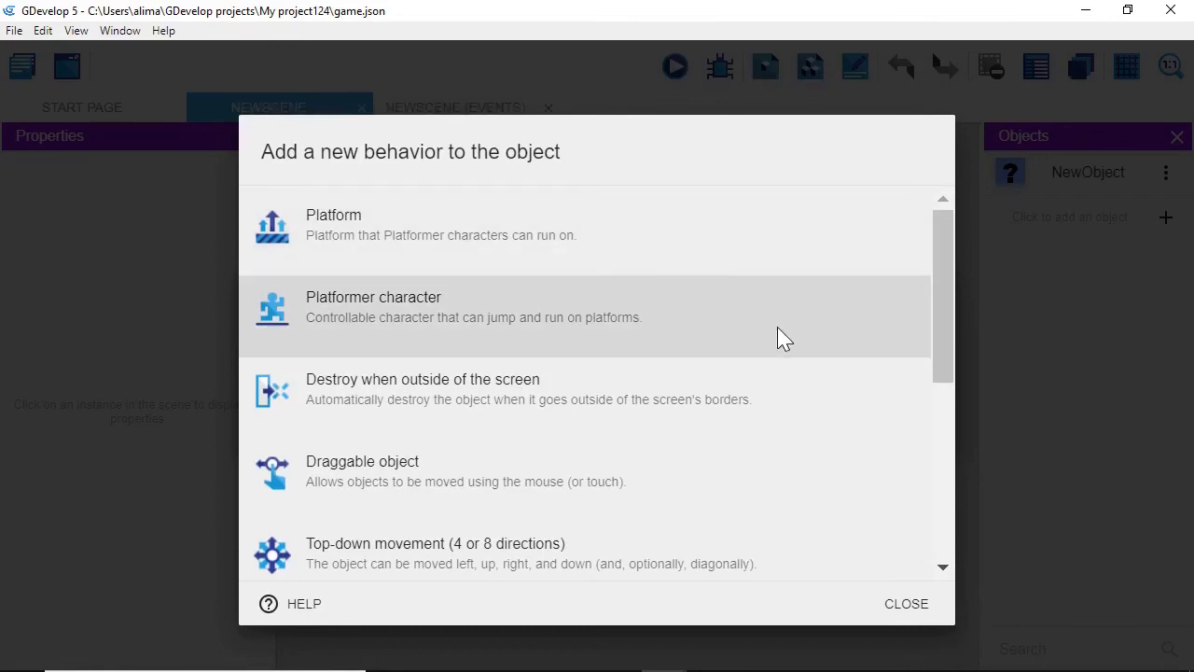
left_click(782, 331)
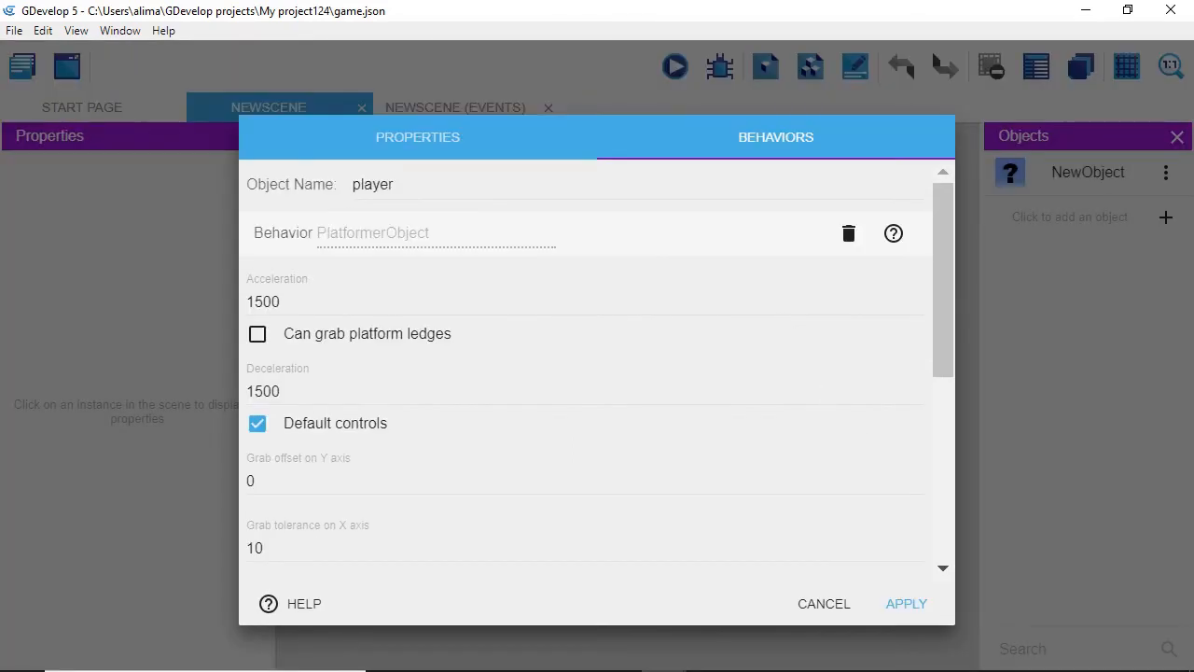
left_click_drag(935, 364, 941, 558)
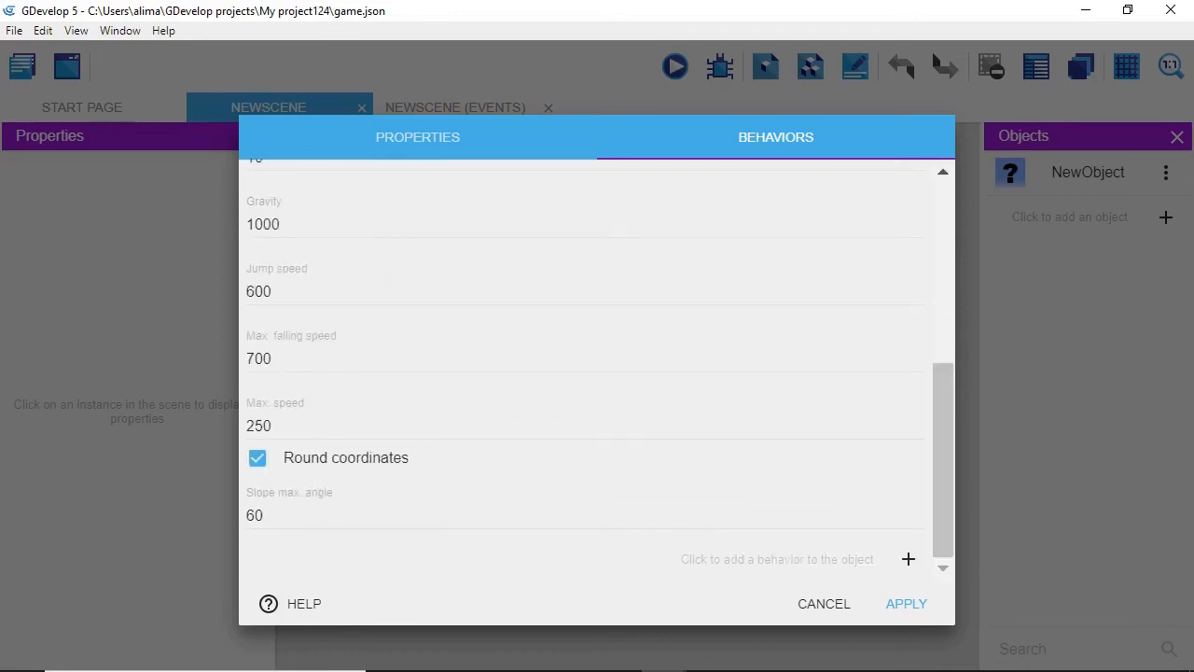
left_click(901, 604)
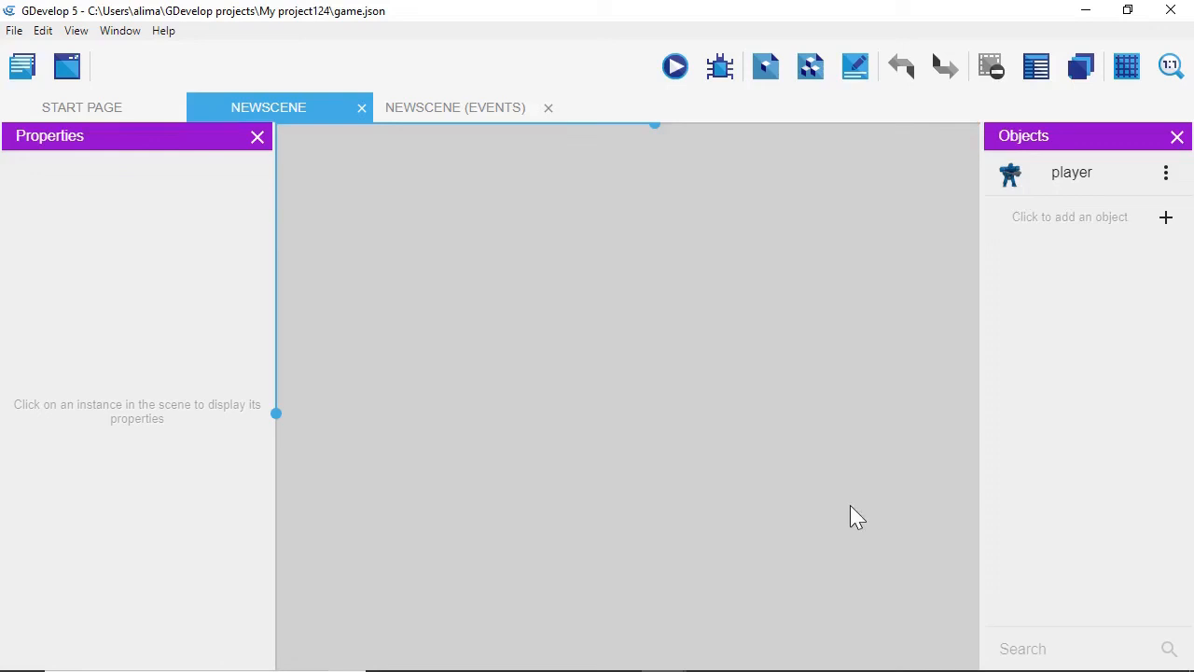
Place an instance of the player object in the scene at about X 264, Y 95
left_click(1074, 185)
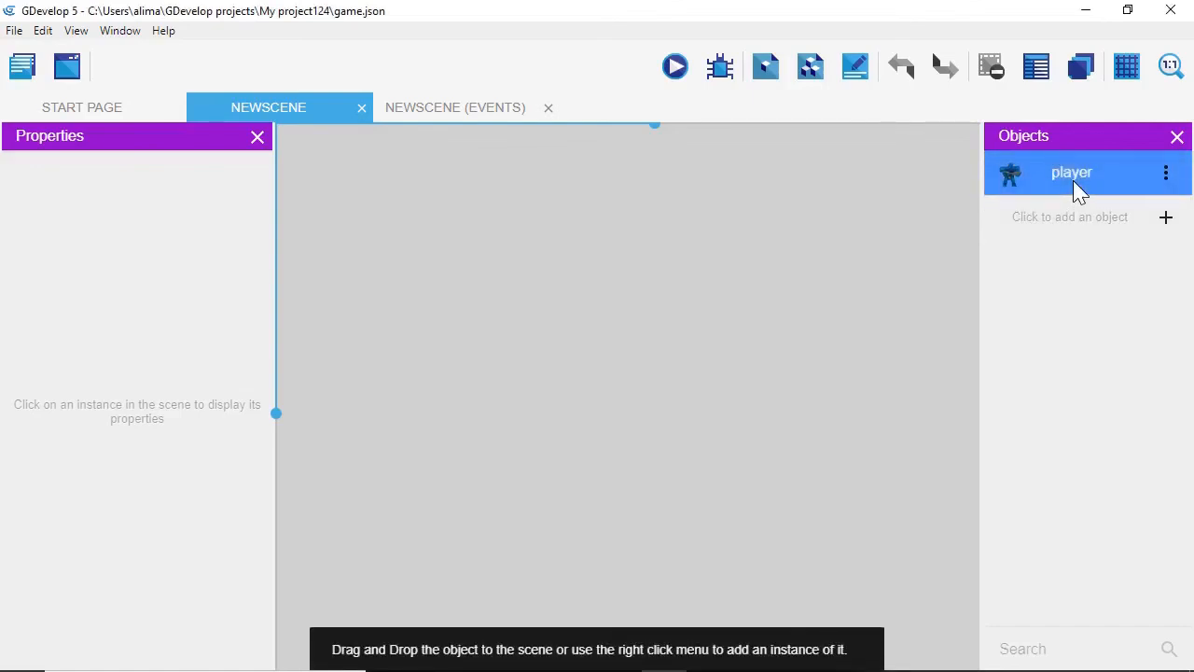
left_click_drag(1077, 184, 640, 303)
scroll(766, 365, "down", 4)
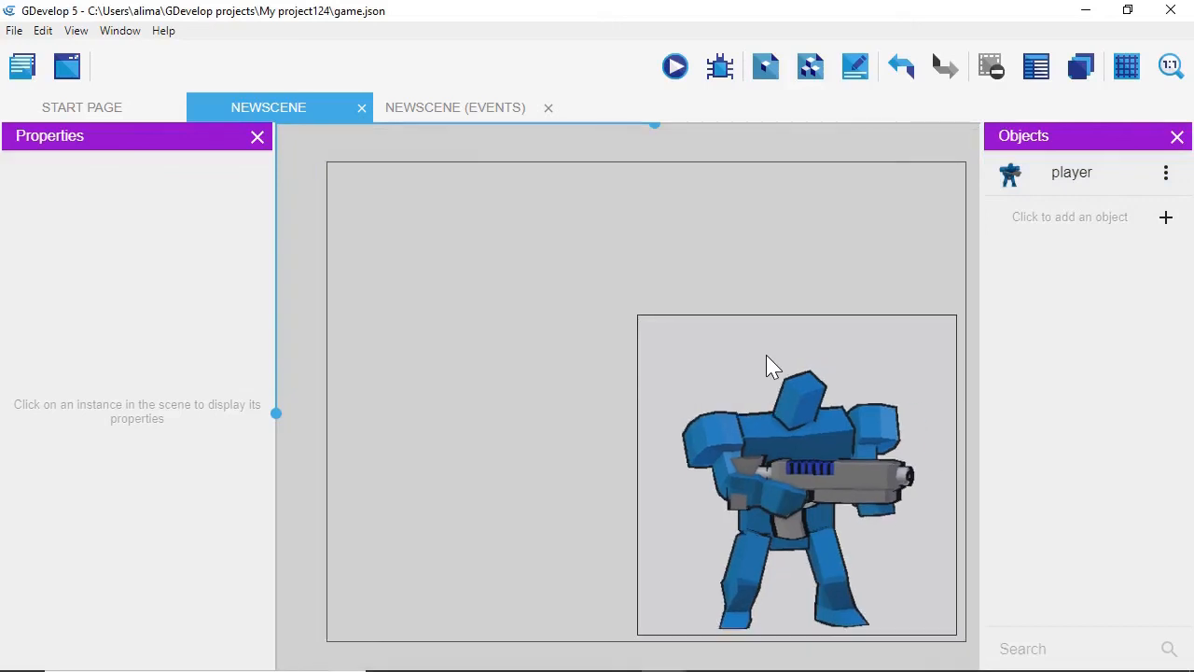
left_click_drag(833, 469, 739, 399)
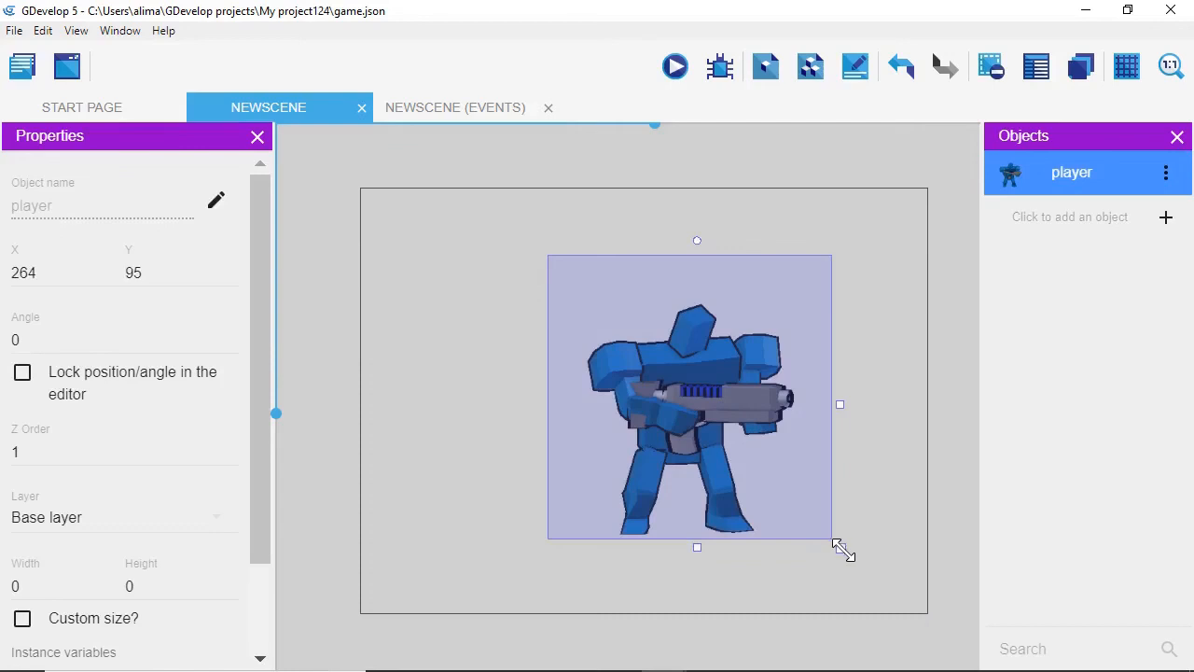
Shrink the player instance to about 109 by 109 and move it near the scene's centre, at about X 323, Y 231
left_click_drag(838, 546, 678, 388)
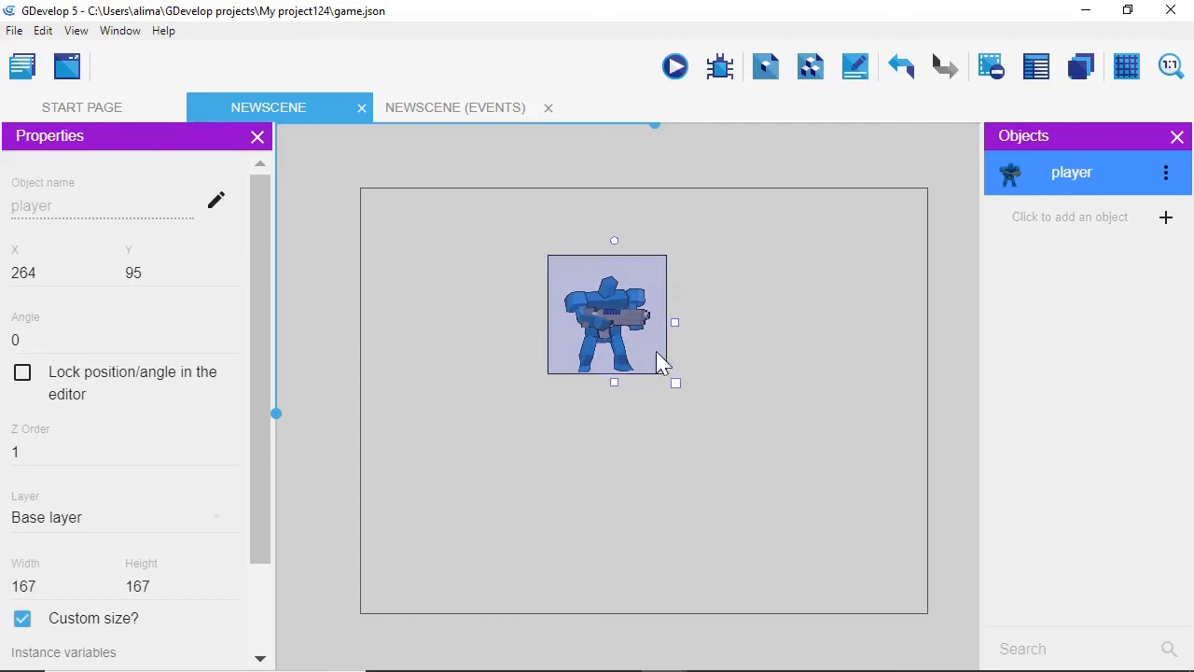
left_click_drag(640, 354, 677, 441)
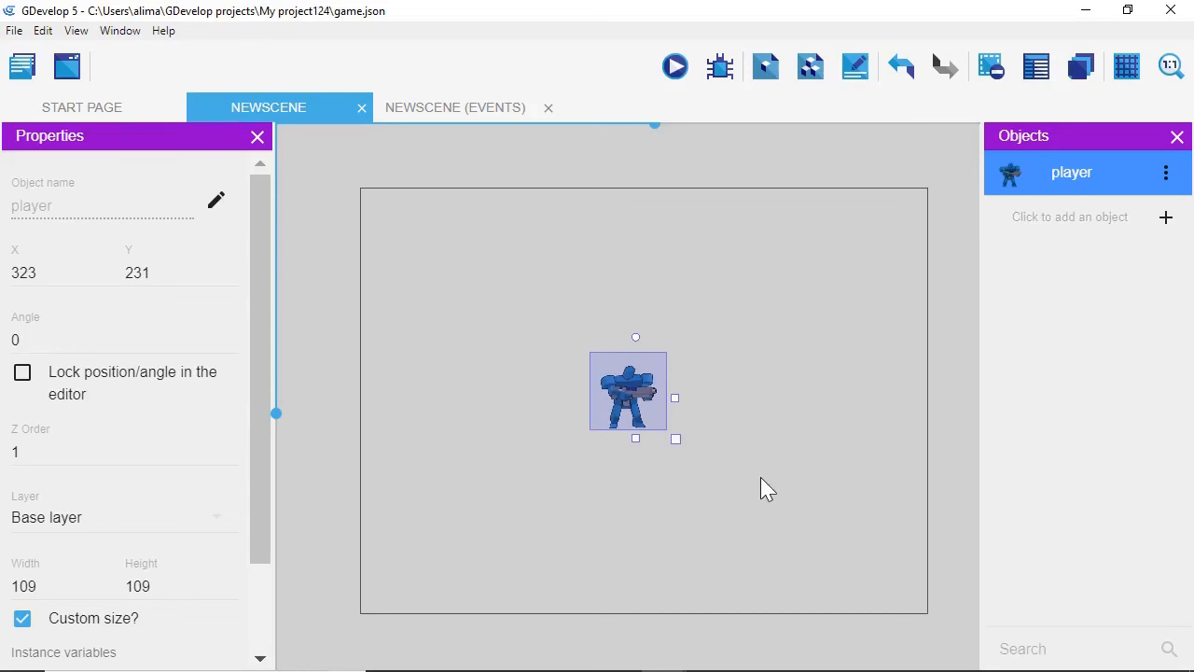
left_click(788, 493)
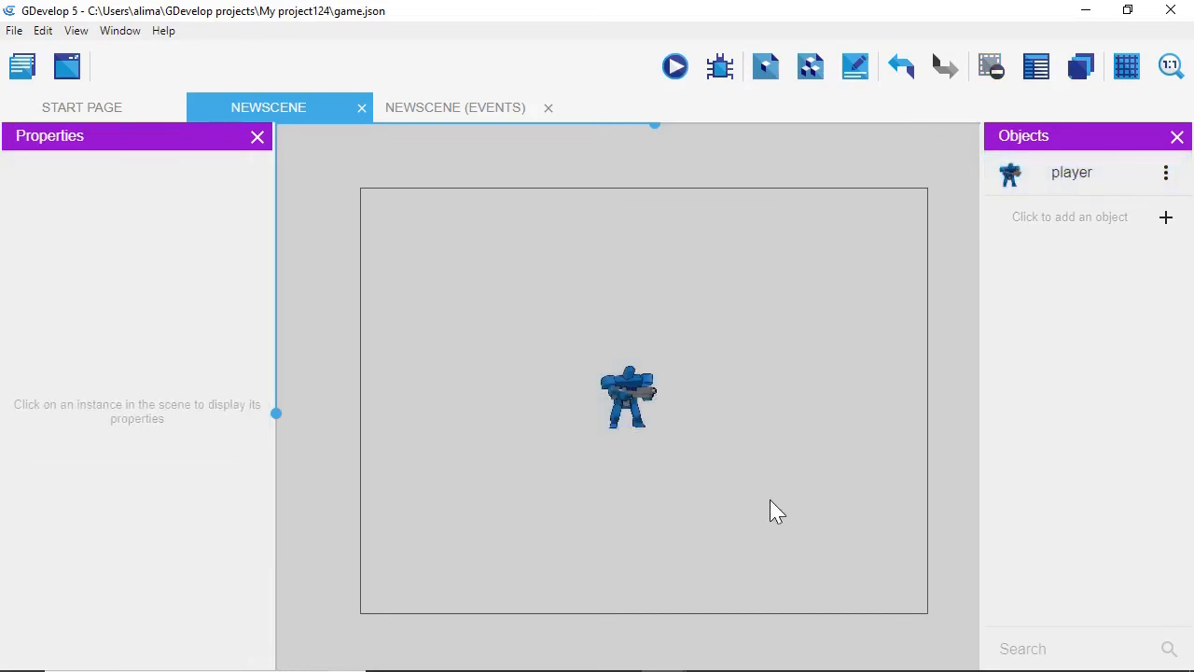